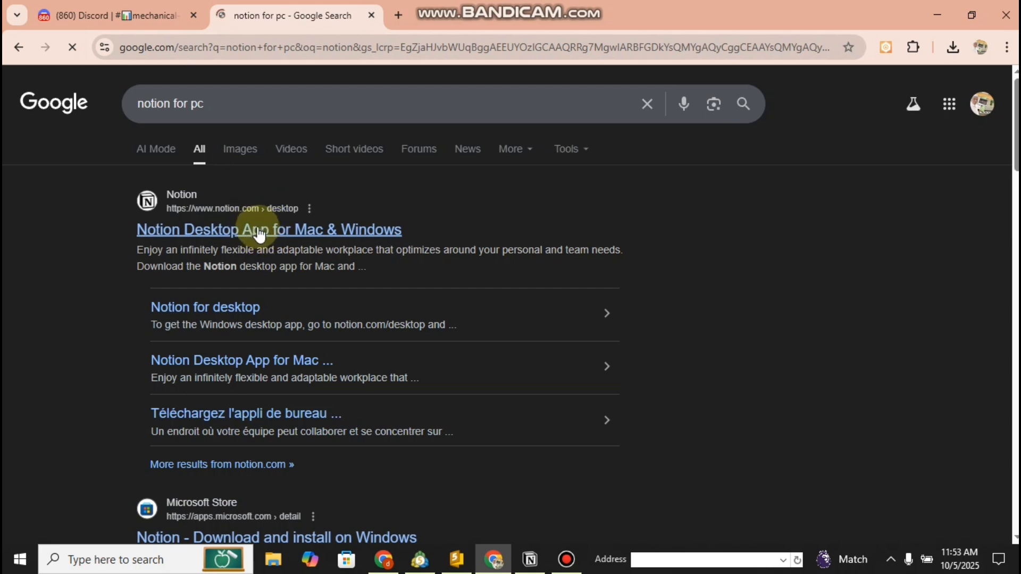
# Open the Notion Desktop App for Mac & Windows search result, dismiss the Google sign-in prompt and view the Windows download options
pyautogui.click(259, 229)
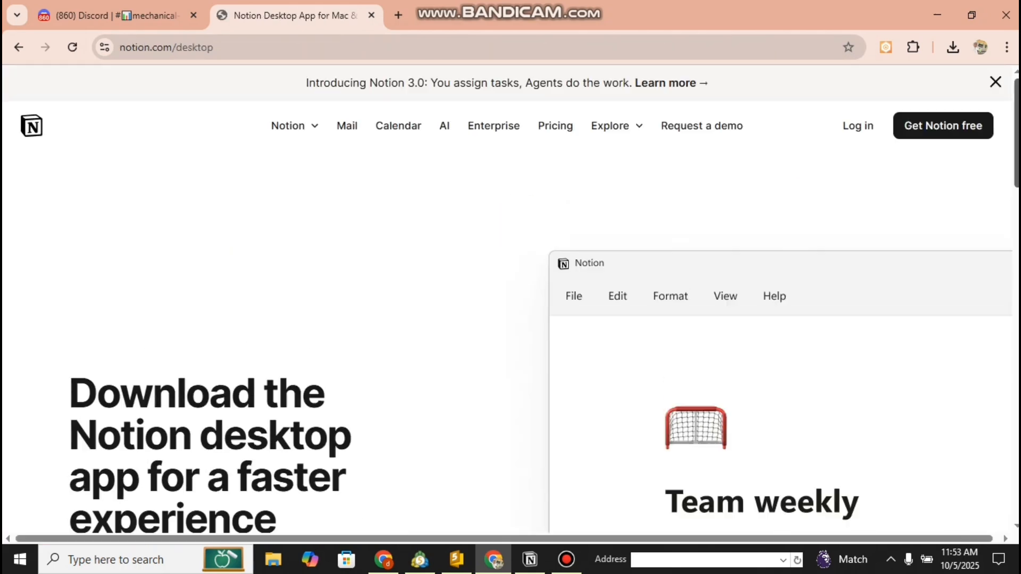
pyautogui.scroll(-5, 717, 227)
pyautogui.scroll(-1, 676, 226)
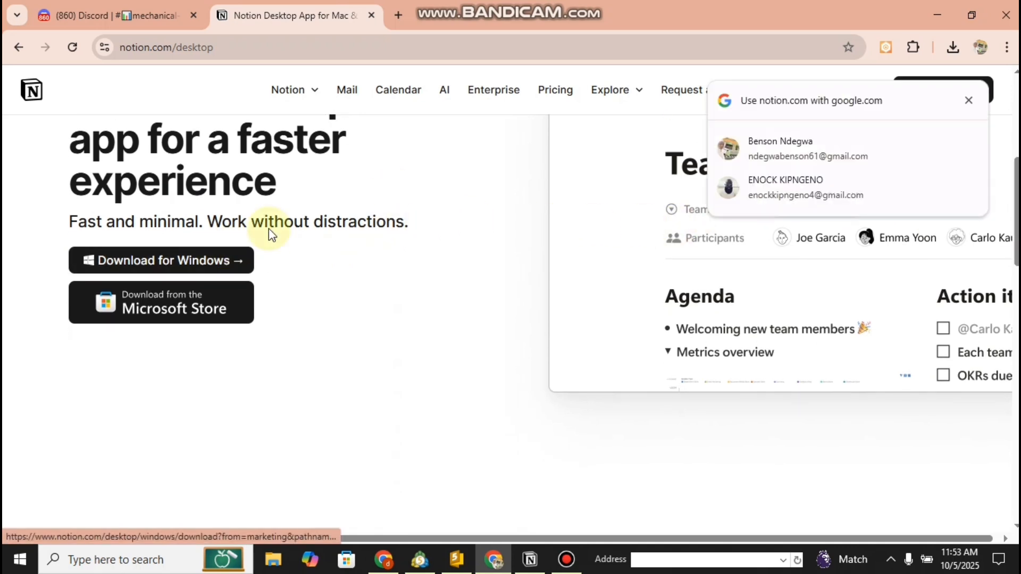
pyautogui.click(968, 98)
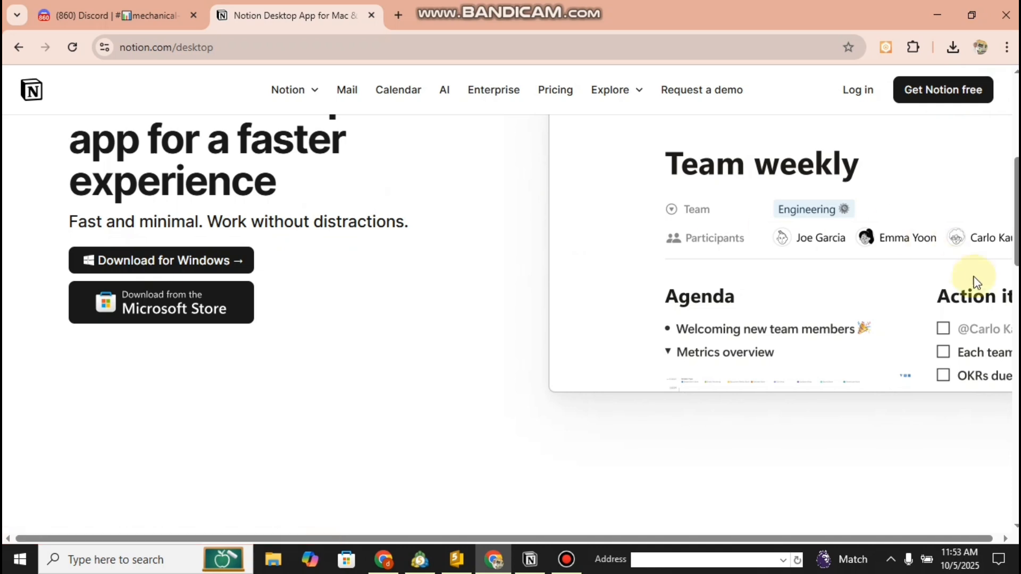
pyautogui.moveTo(1016, 253)
pyautogui.mouseDown()
pyautogui.moveTo(1014, 266)
pyautogui.moveTo(1016, 251)
pyautogui.mouseUp()
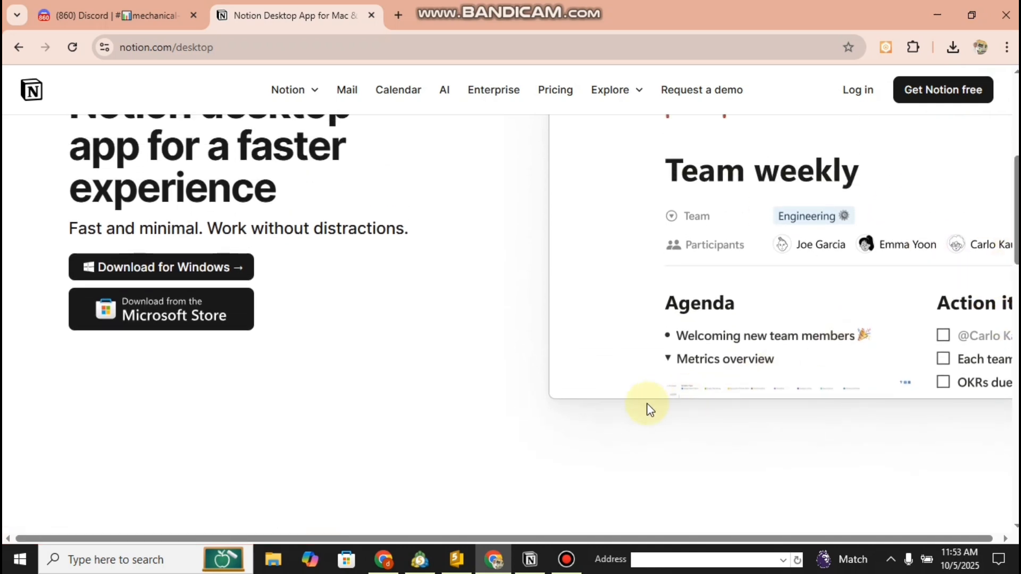
# Switch to the Notion desktop app and create a new private page with a cover
pyautogui.click(531, 554)
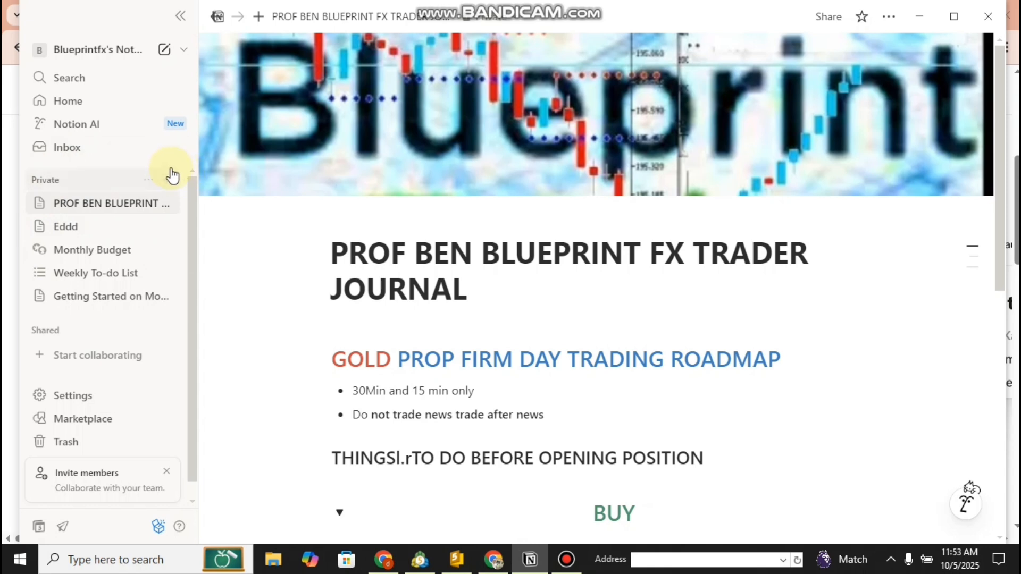
pyautogui.click(38, 50)
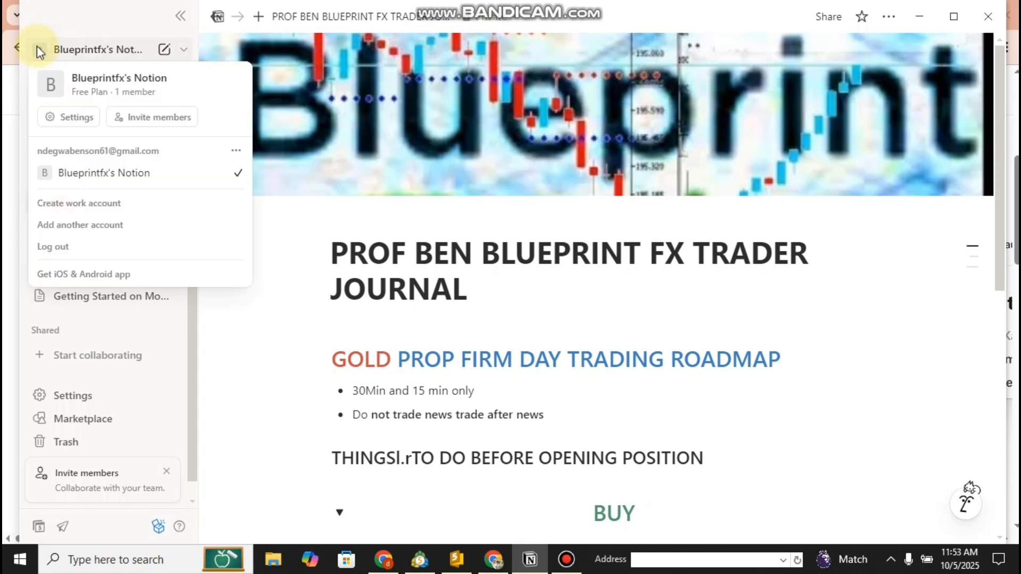
pyautogui.click(308, 180)
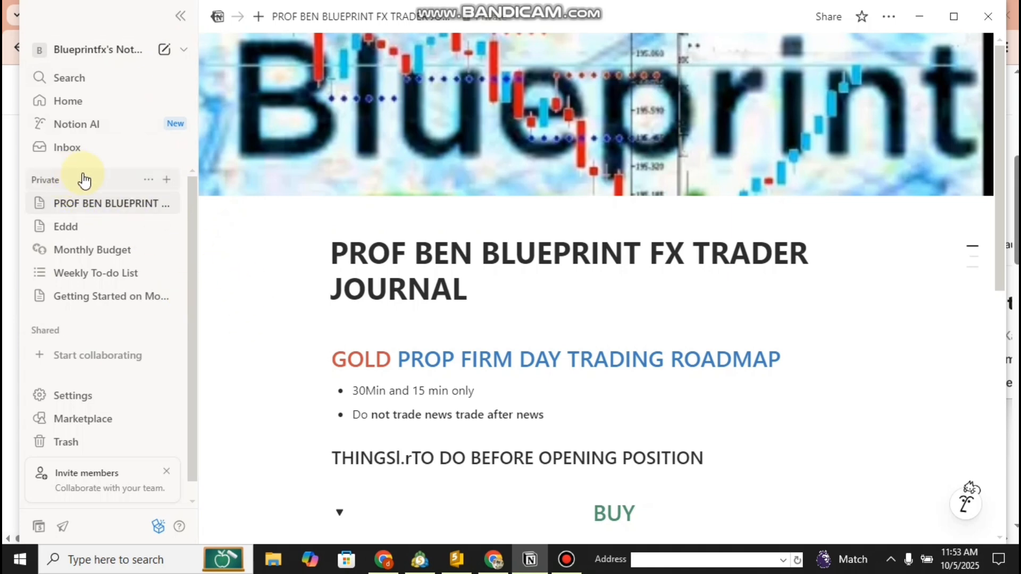
pyautogui.click(166, 180)
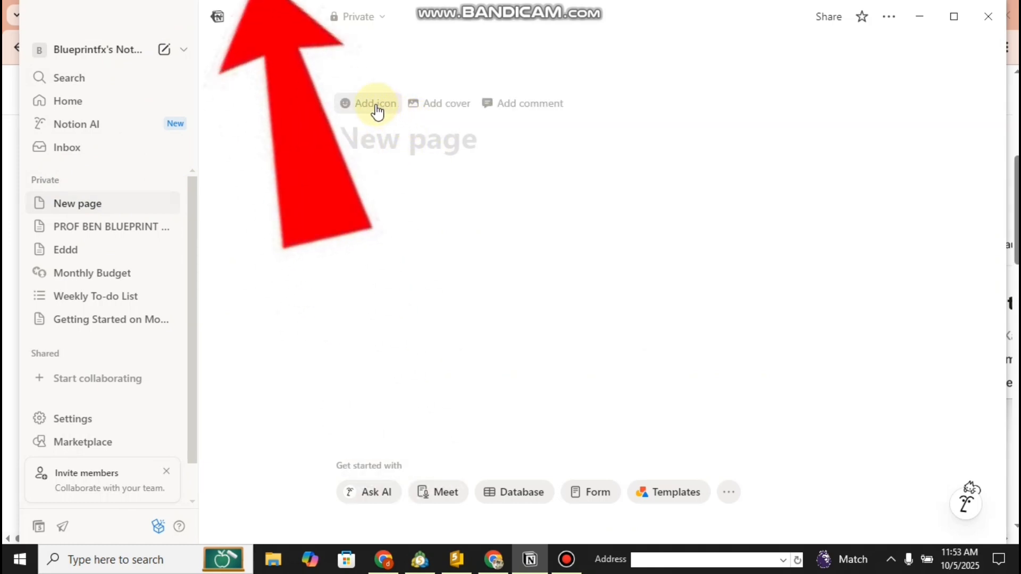
pyautogui.click(420, 105)
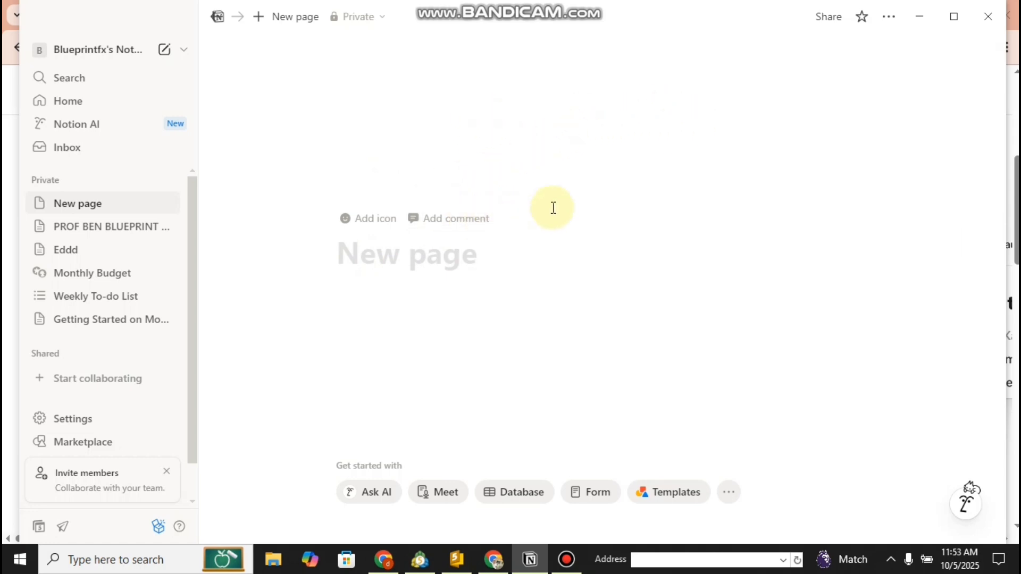
# Try the solid blue and yellow gallery colors as the page cover and browse the other gallery images
pyautogui.moveTo(676, 120)
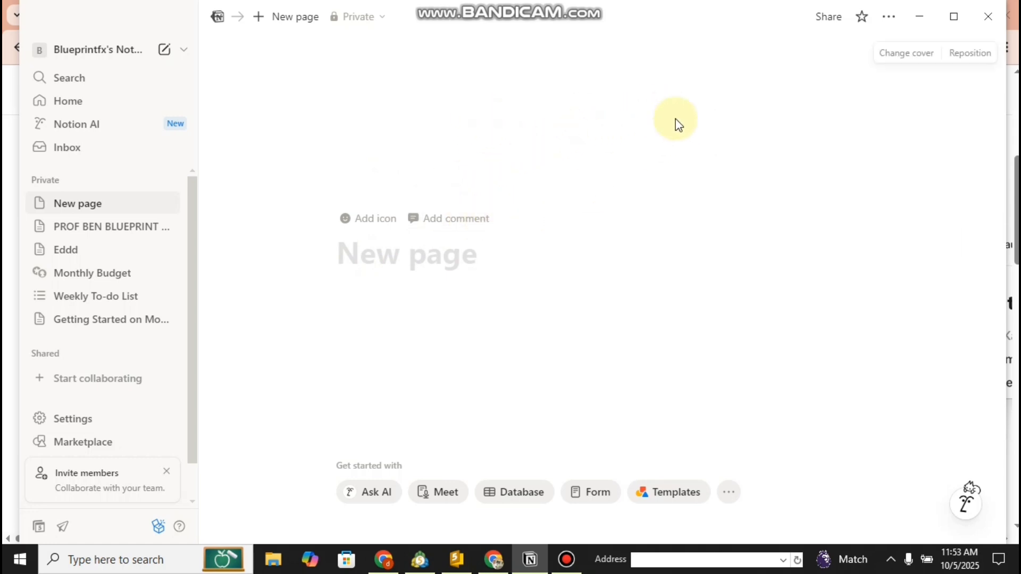
pyautogui.click(906, 56)
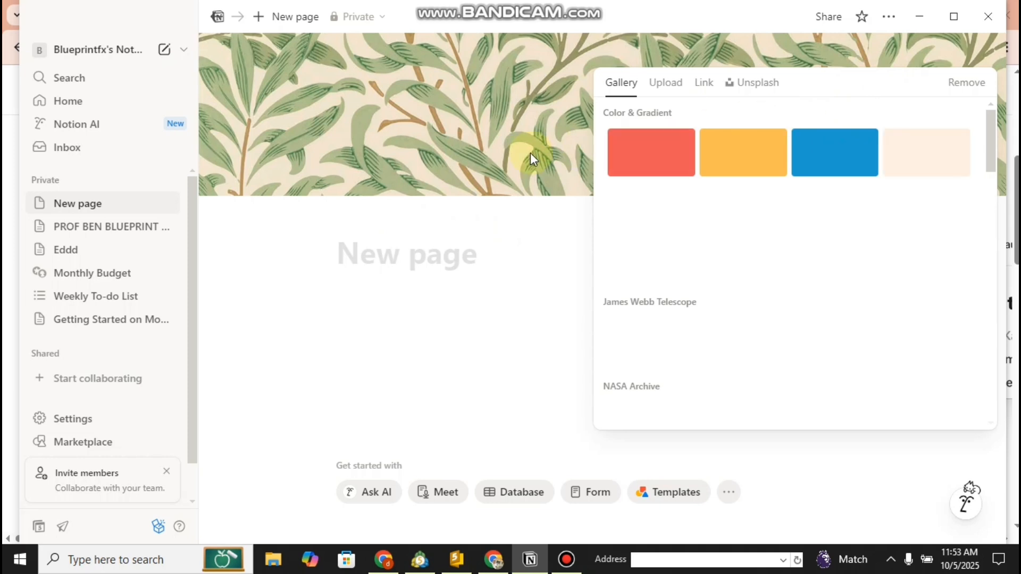
pyautogui.click(755, 153)
pyautogui.click(825, 155)
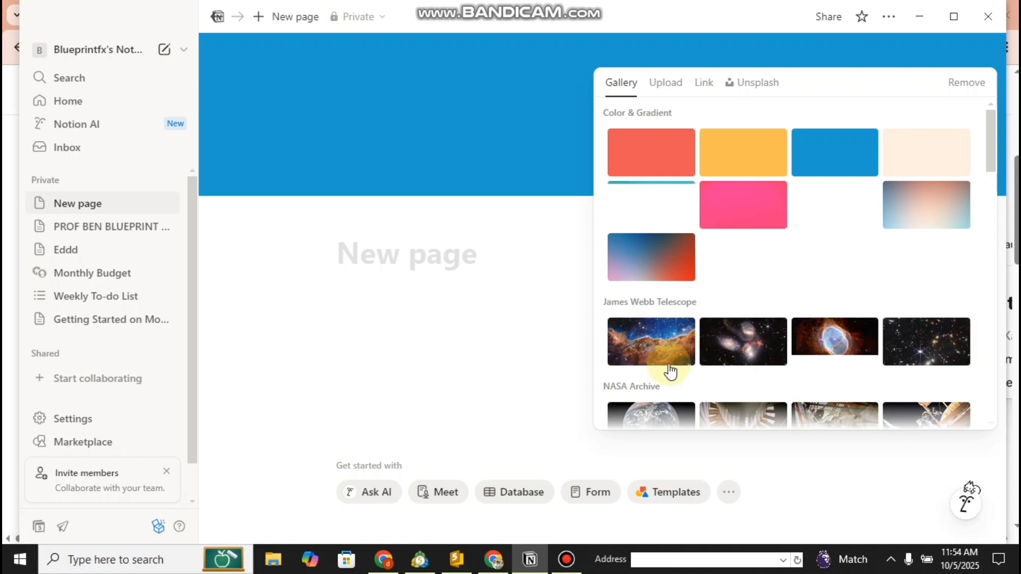
pyautogui.click(745, 137)
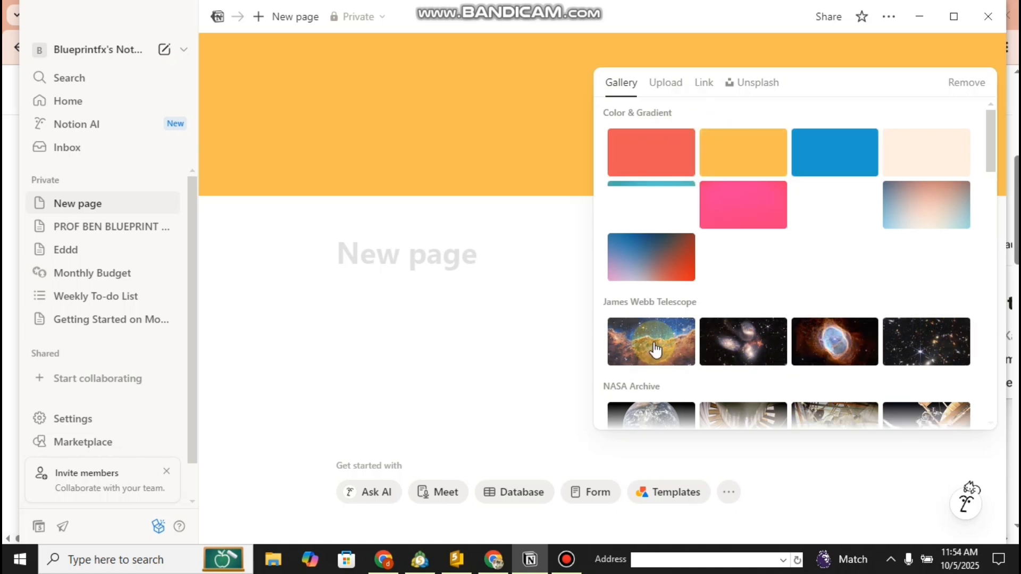
pyautogui.moveTo(987, 140); pyautogui.dragTo(991, 85)
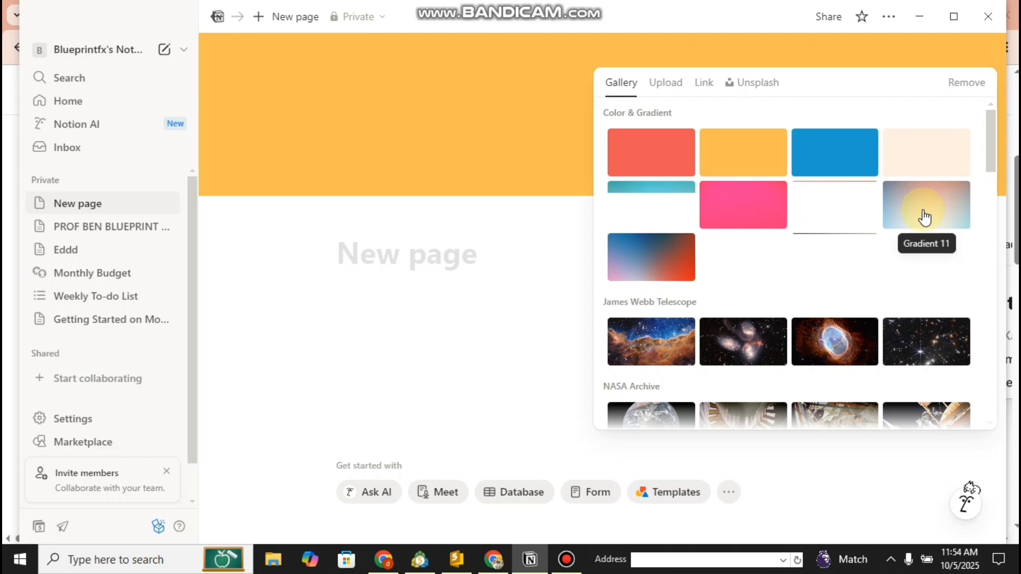
pyautogui.moveTo(990, 160); pyautogui.dragTo(805, 342)
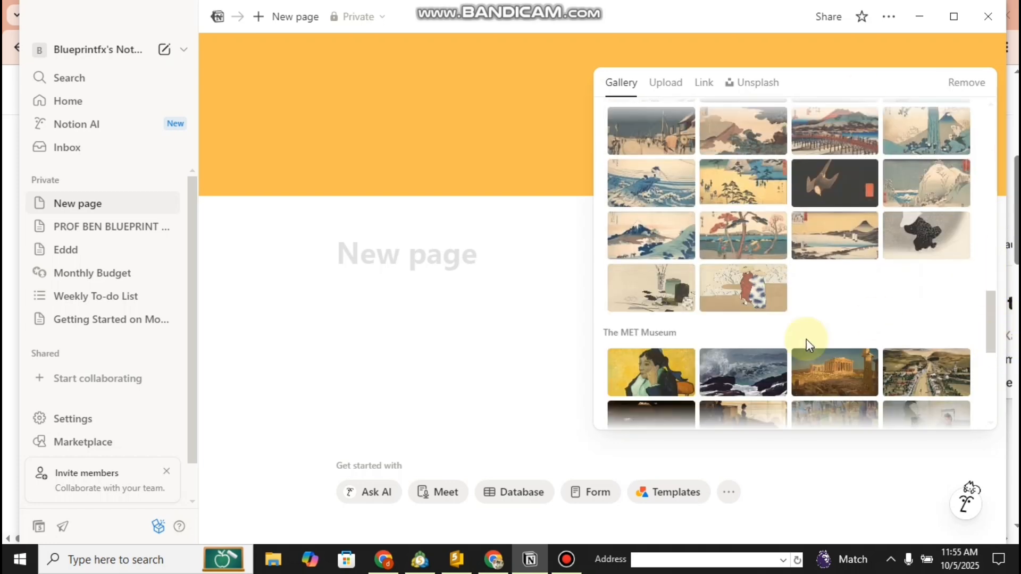
pyautogui.click(760, 111)
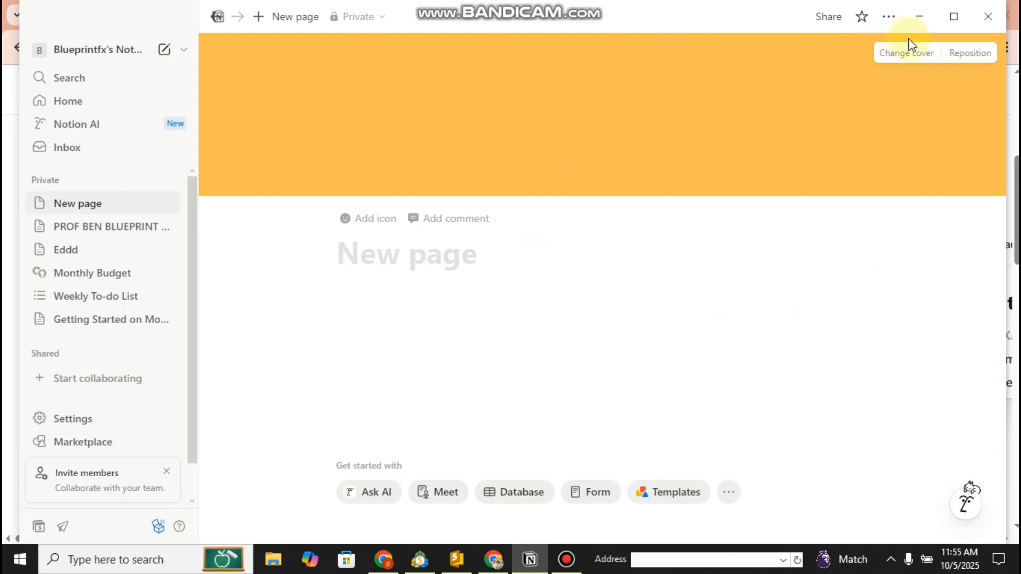
# Replace the page cover by uploading the "image" PNG file from the Downloads folder
pyautogui.click(912, 52)
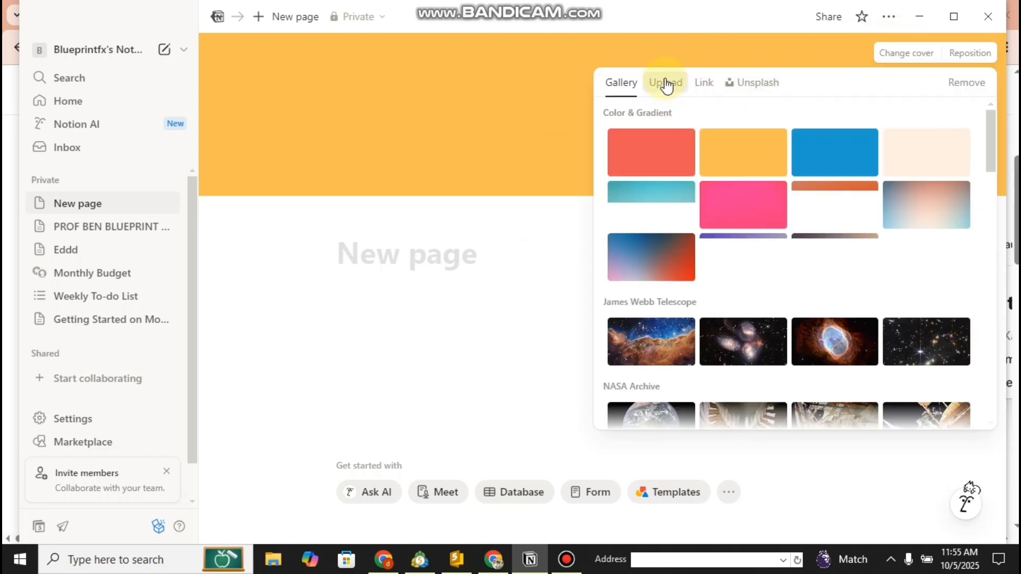
pyautogui.click(667, 85)
pyautogui.click(752, 130)
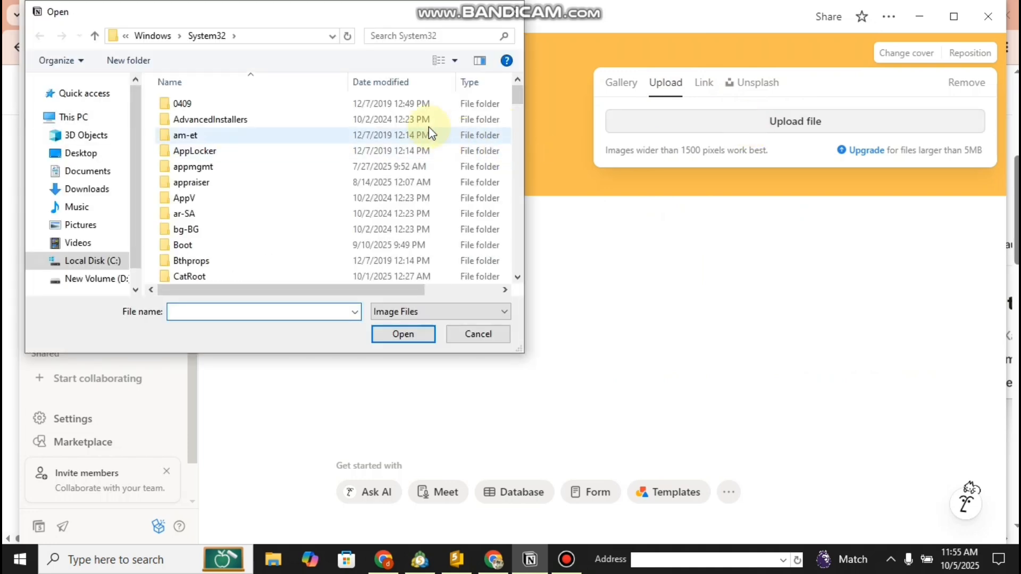
pyautogui.click(105, 190)
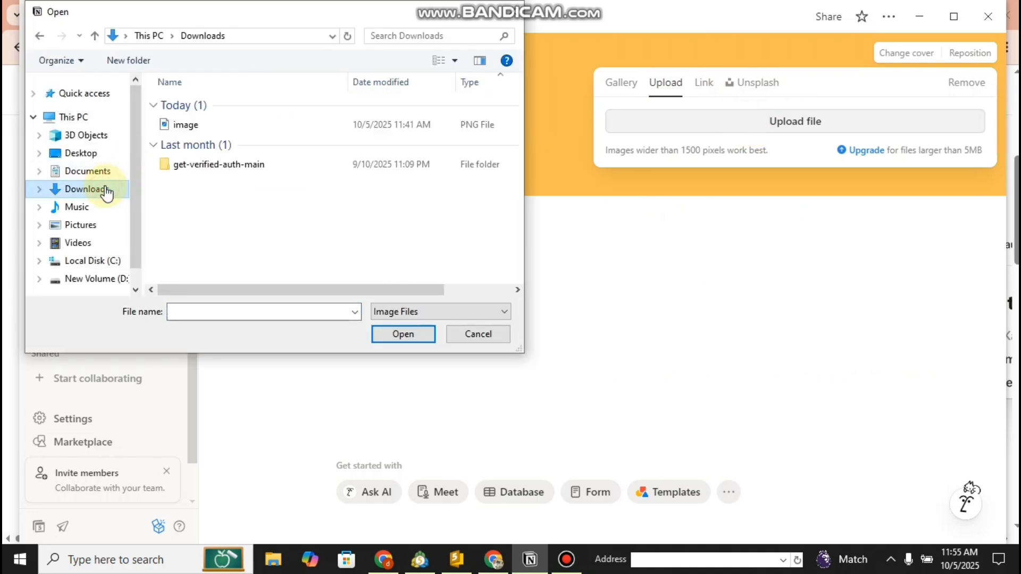
pyautogui.click(256, 126)
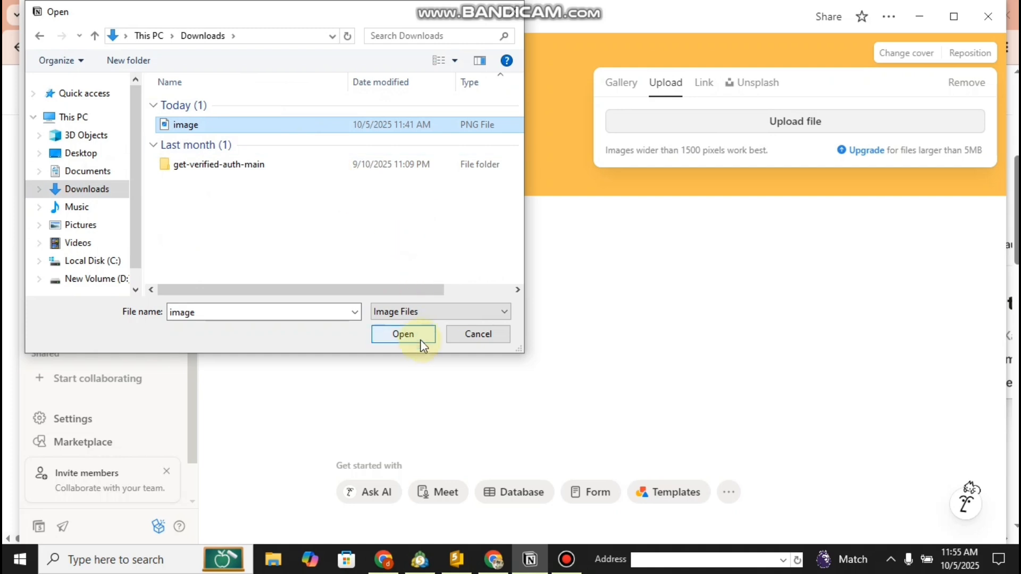
pyautogui.click(403, 336)
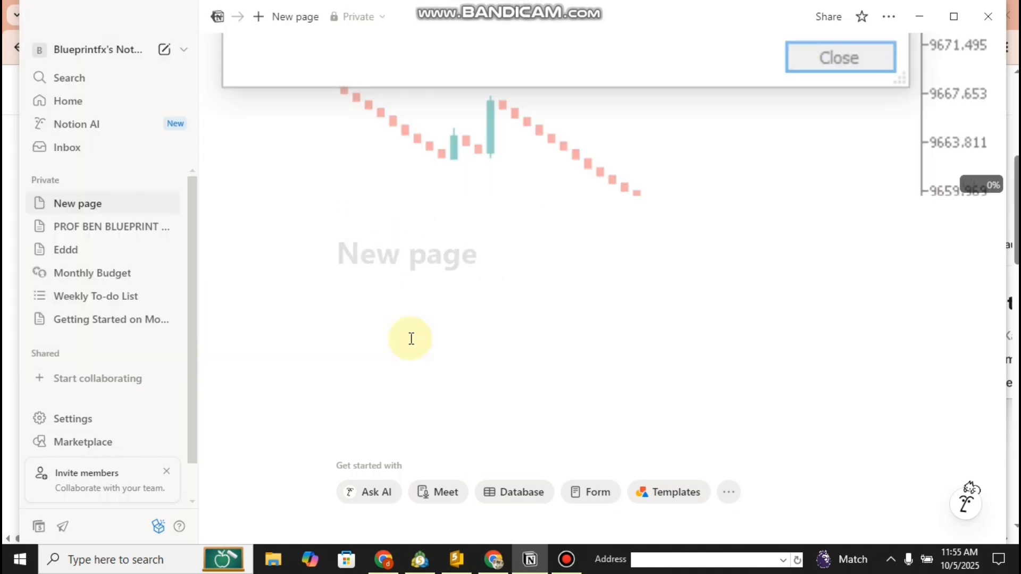
# Reposition the cover image so the bell and the "Boom 900 Index BUY stoploss 11" alert text show, and save the position
pyautogui.moveTo(730, 209); pyautogui.dragTo(735, 174)
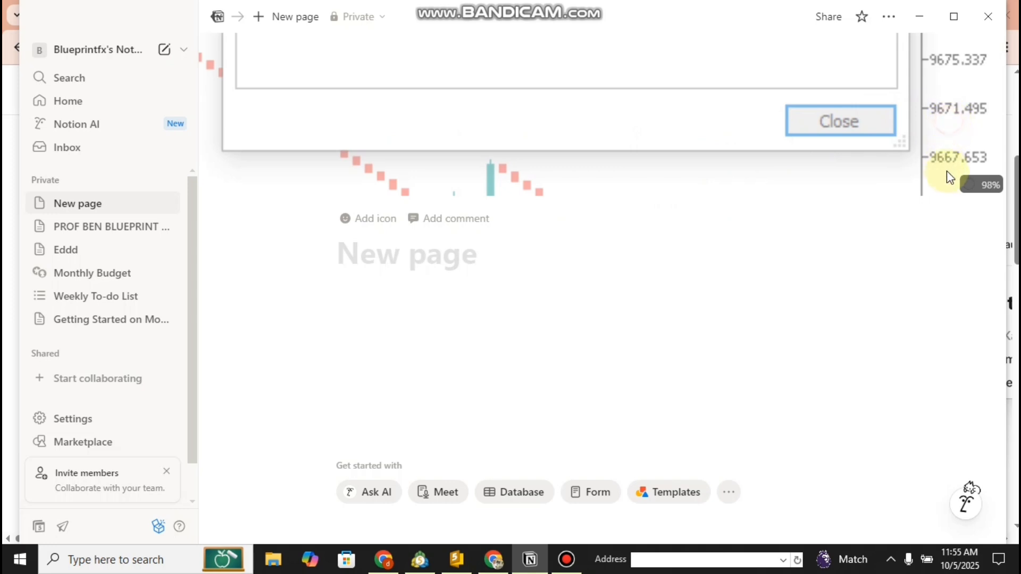
pyautogui.click(671, 138)
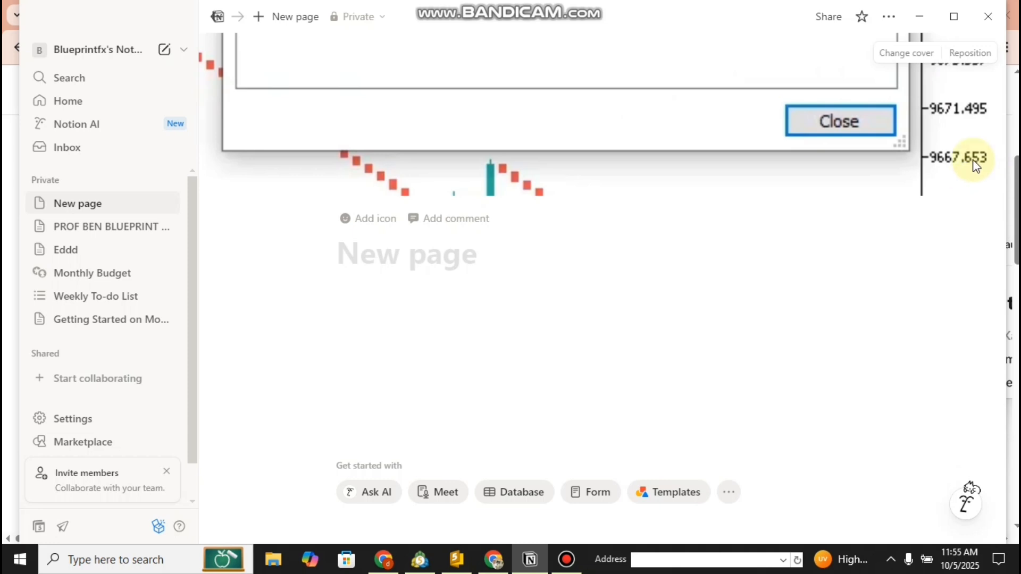
pyautogui.click(970, 54)
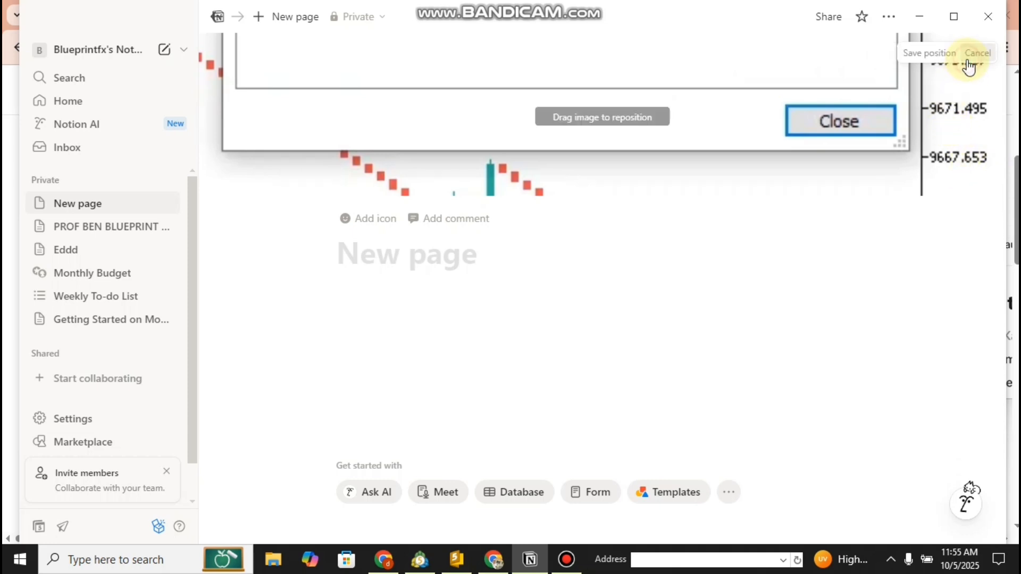
pyautogui.moveTo(639, 120); pyautogui.dragTo(697, 286)
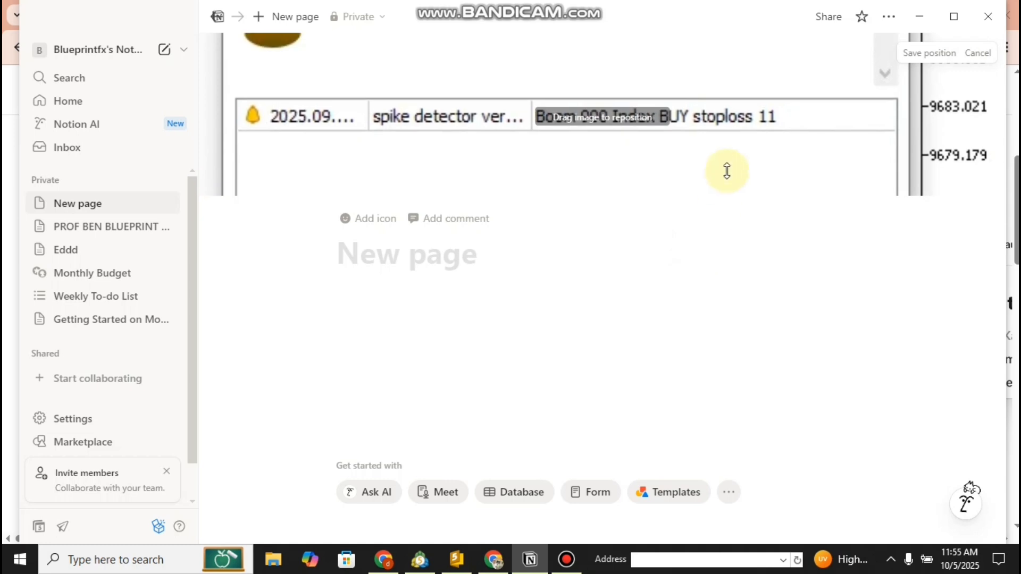
pyautogui.moveTo(725, 159); pyautogui.dragTo(723, 255)
pyautogui.moveTo(746, 87); pyautogui.dragTo(761, 52)
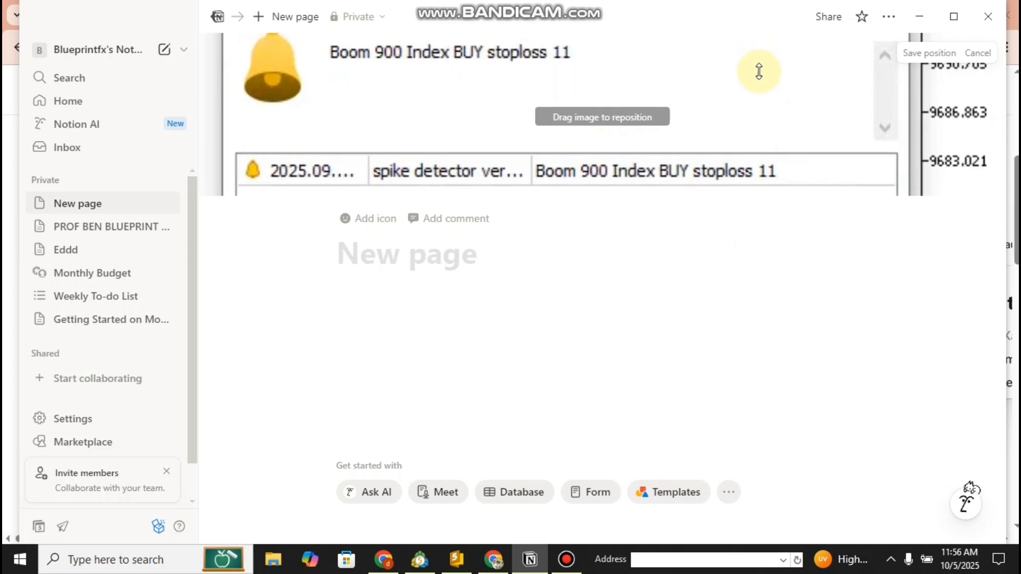
pyautogui.click(912, 56)
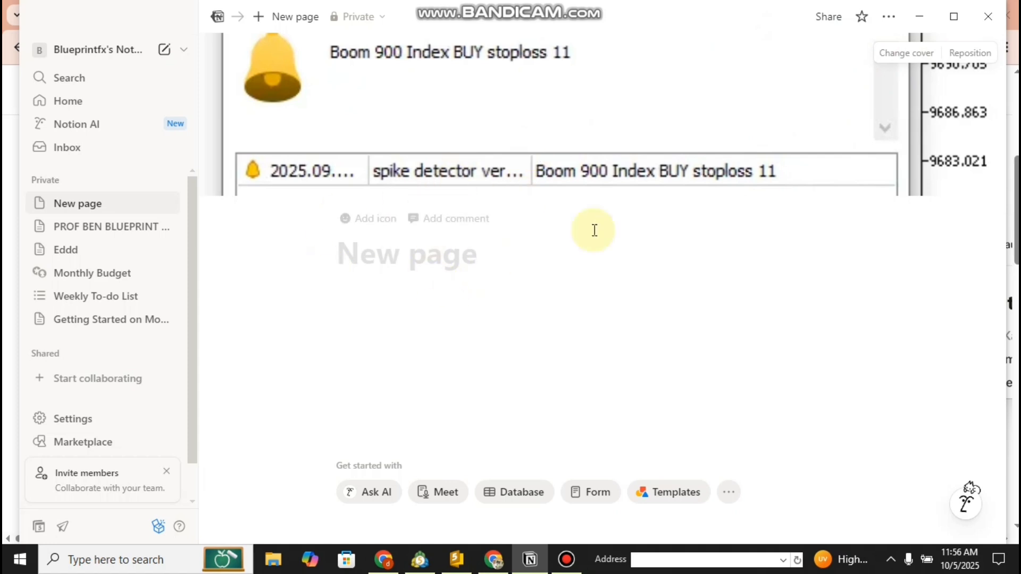
# Add an icon to the page and set it to the recently used money-mouth face emoji
pyautogui.click(366, 223)
pyautogui.click(382, 200)
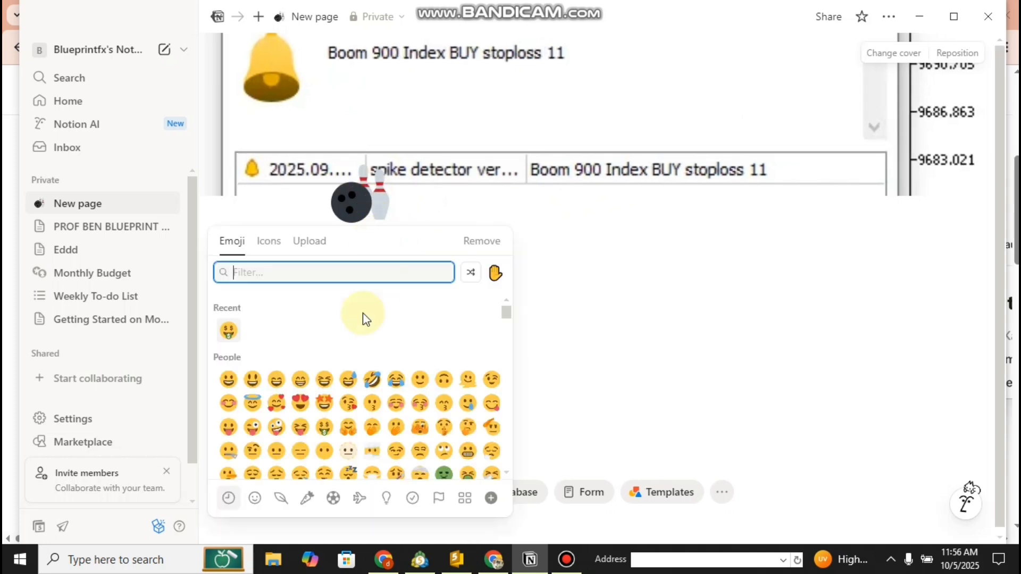
pyautogui.click(228, 331)
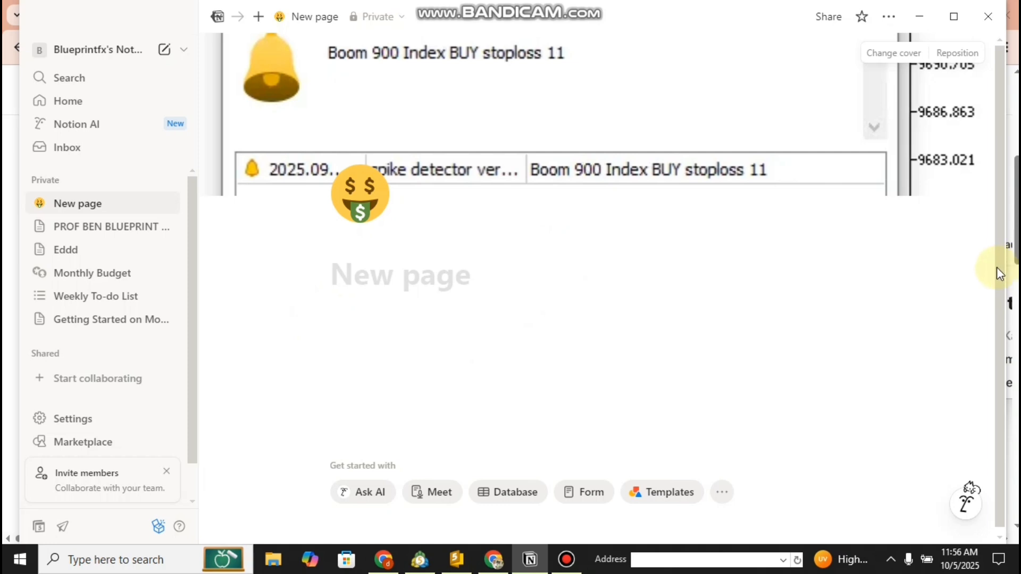
pyautogui.scroll(-1, 999, 274)
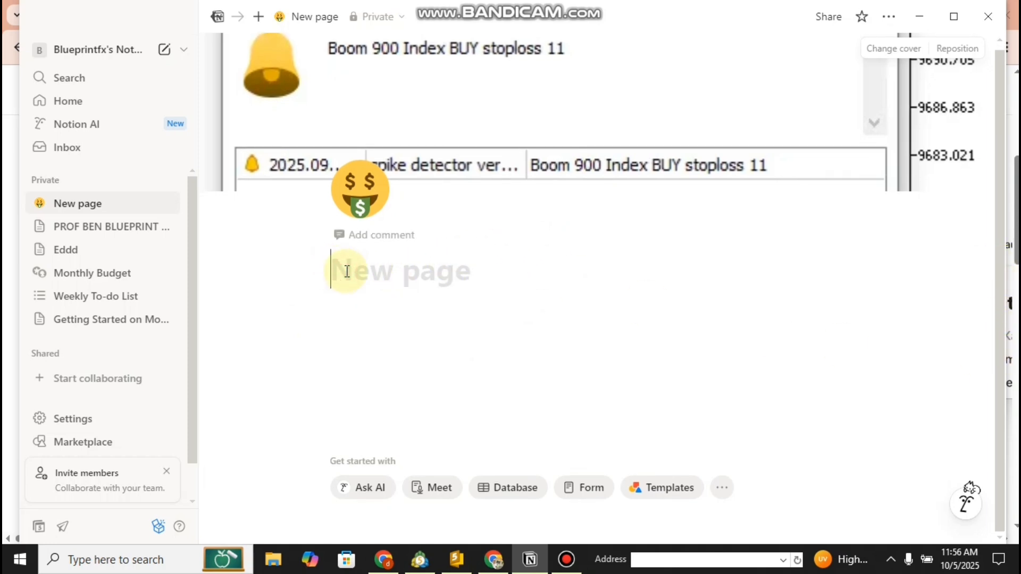
pyautogui.write('/')
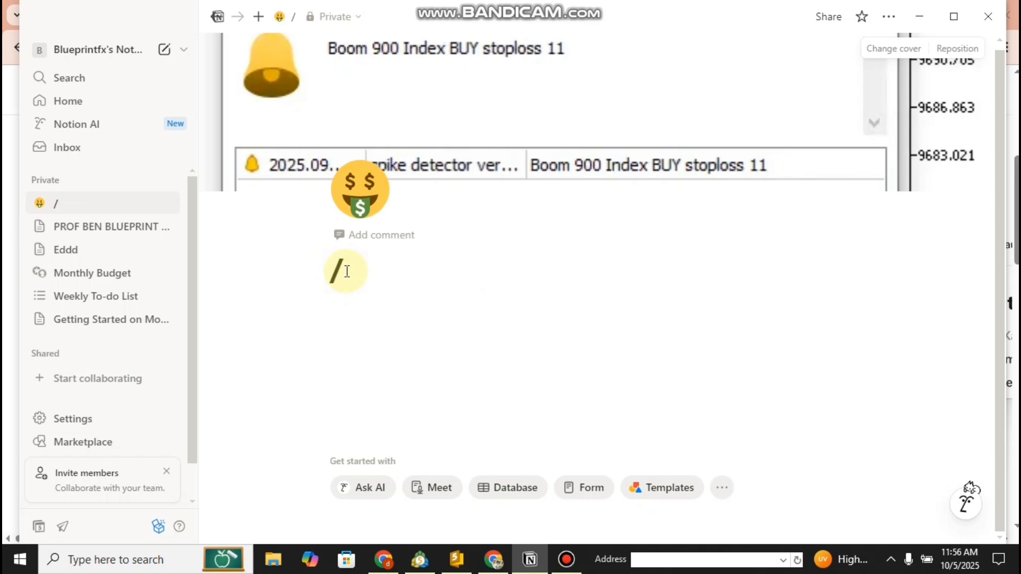
pyautogui.write('ta')
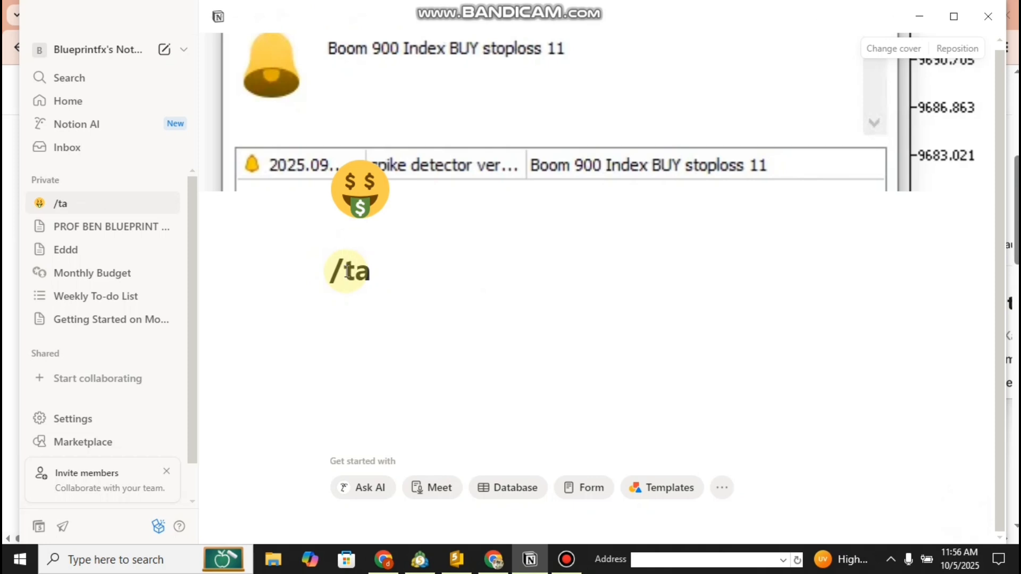
pyautogui.press('BackSpace')
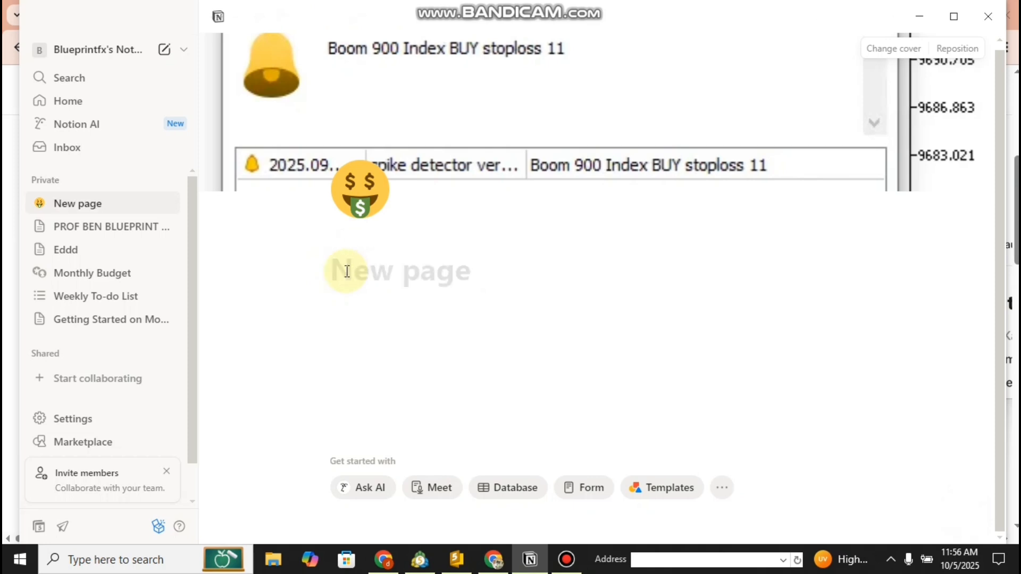
# Maximize the window and title the new page "boom and crash"
pyautogui.click(956, 16)
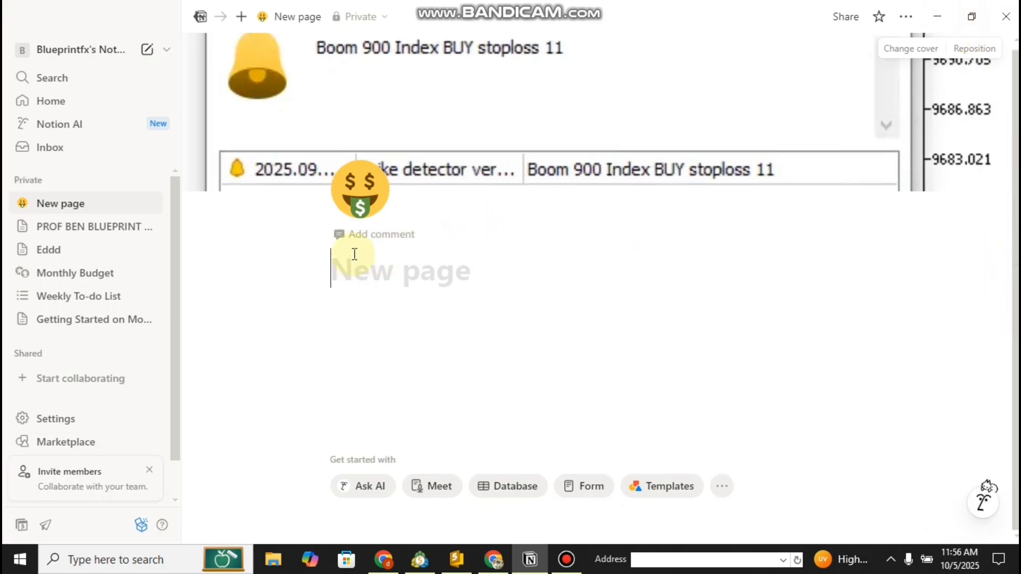
pyautogui.click(300, 17)
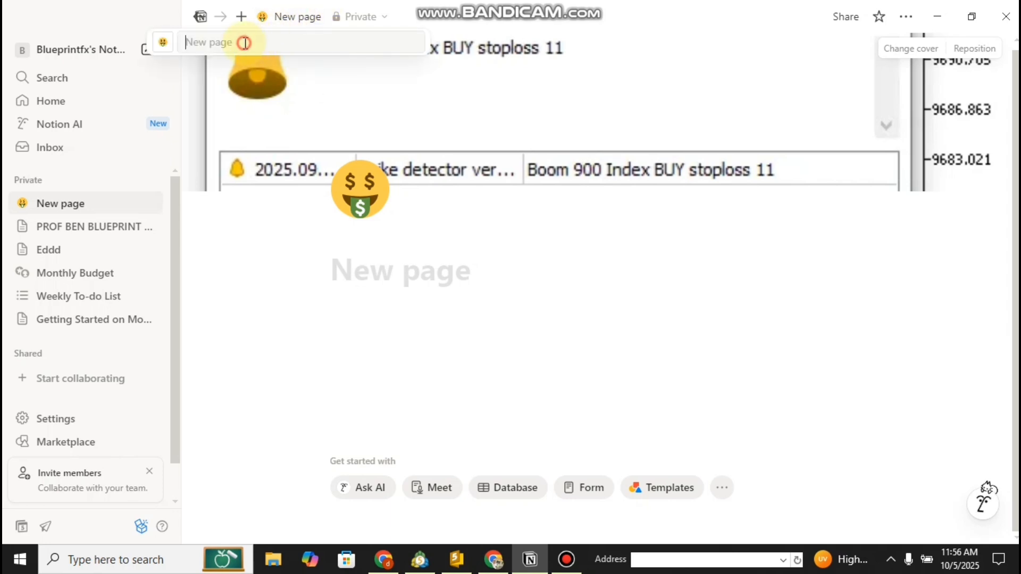
pyautogui.write('bomm')
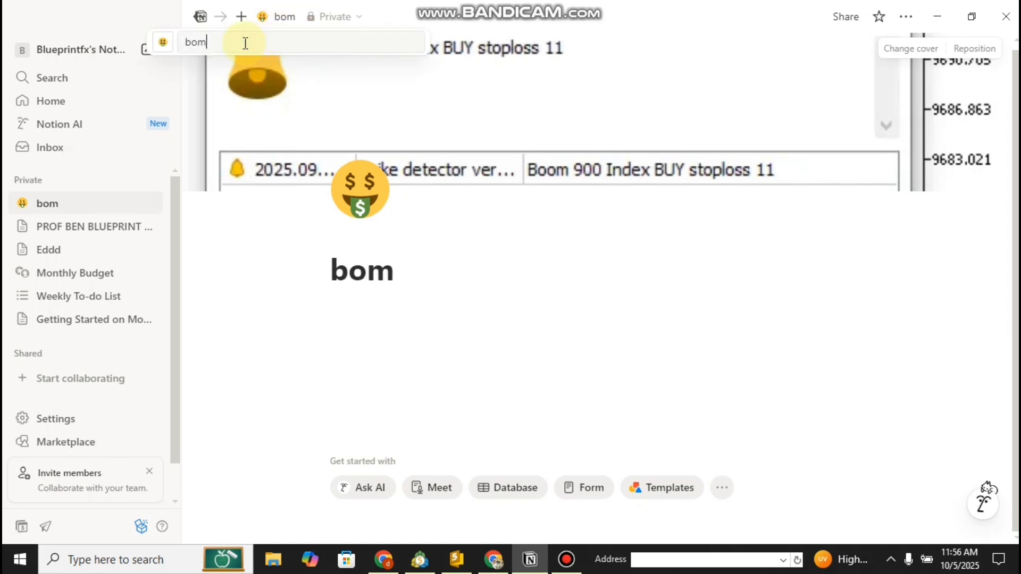
pyautogui.press('BackSpace')
pyautogui.press('BackSpace')
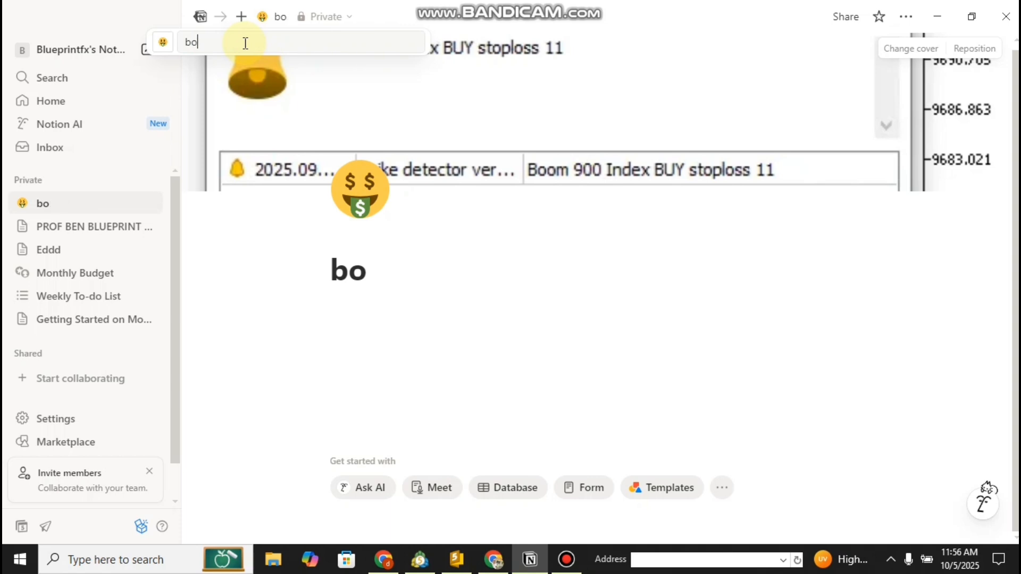
pyautogui.write('om an')
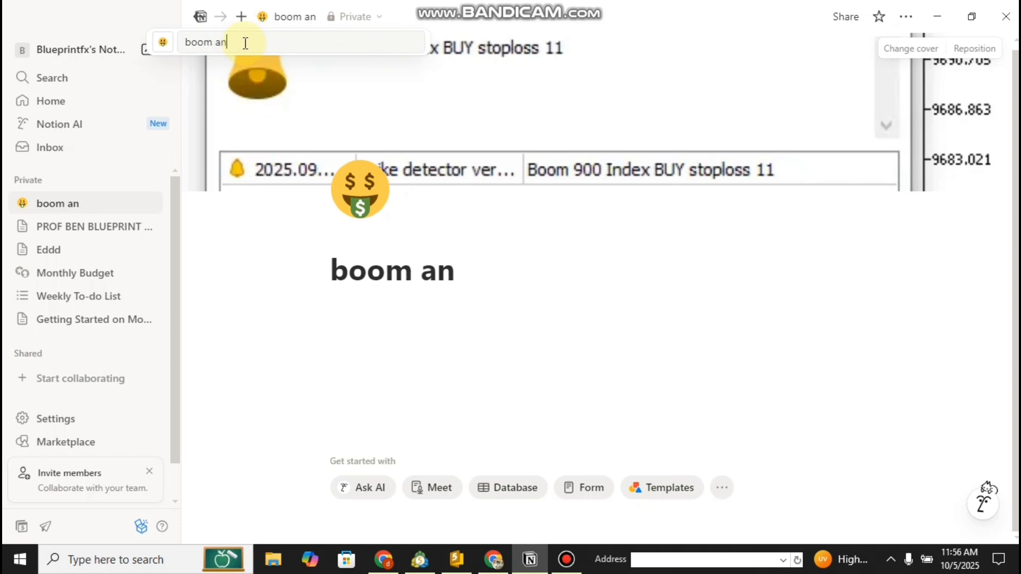
pyautogui.write('d cras')
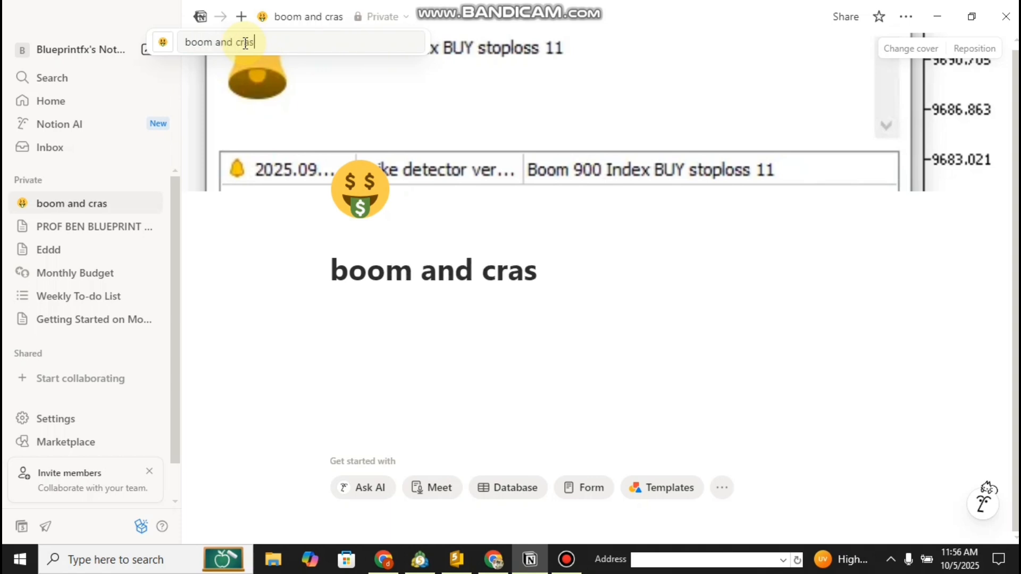
pyautogui.write('h')
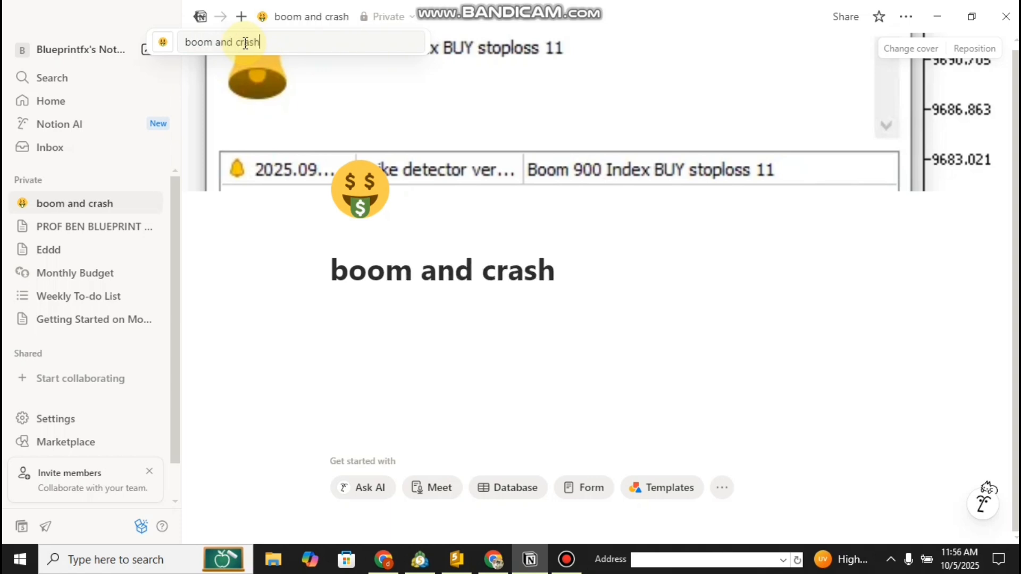
pyautogui.click(570, 561)
pyautogui.click(574, 421)
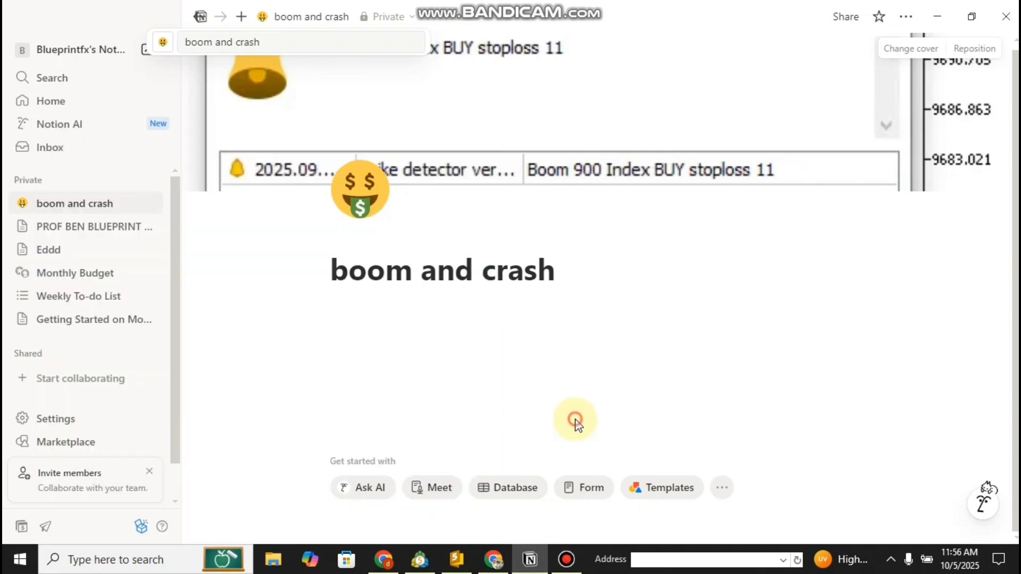
# Extend the page title to "boom and crash journal spike detector"
pyautogui.click(309, 15)
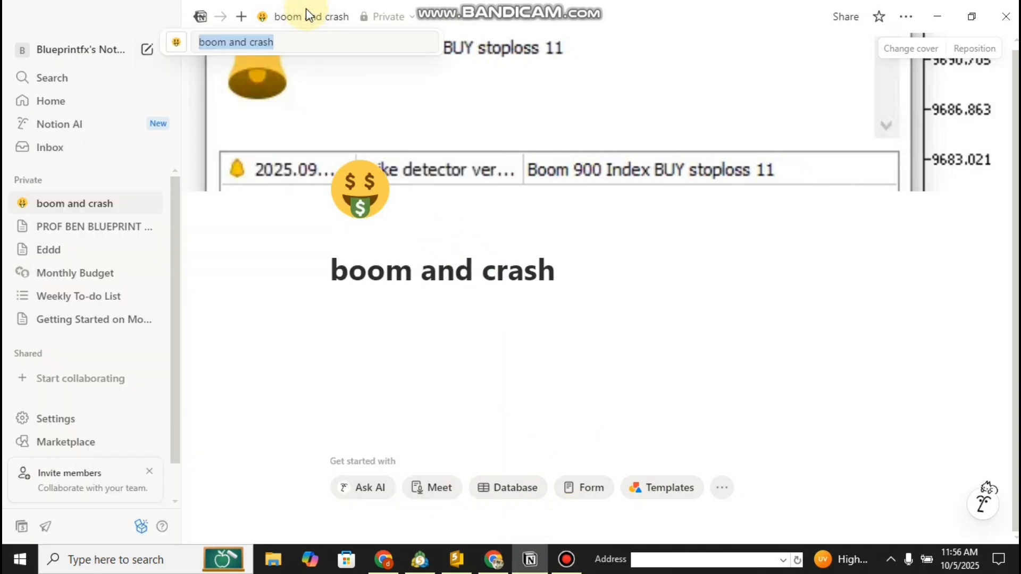
pyautogui.click(296, 45)
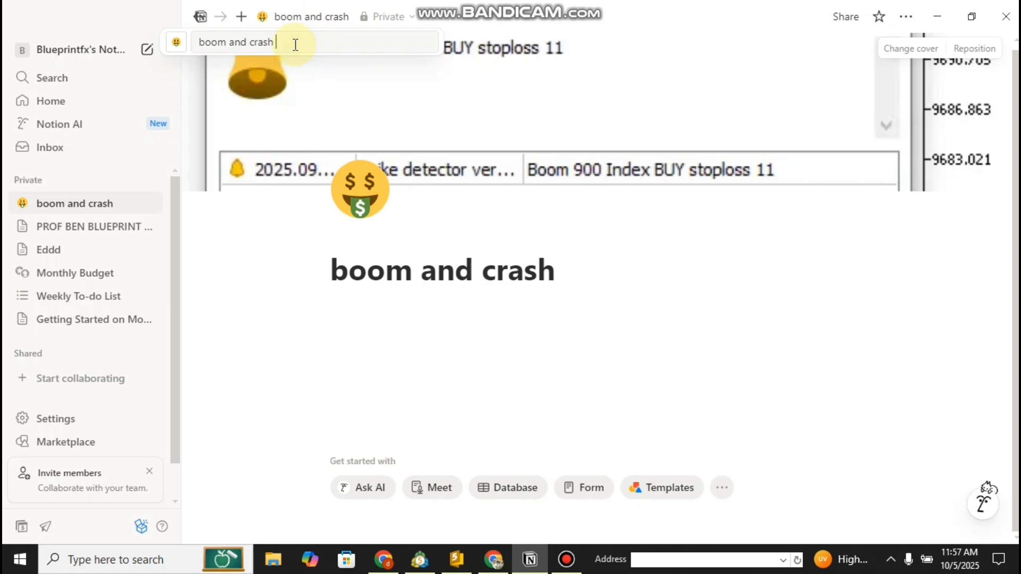
pyautogui.write('journal')
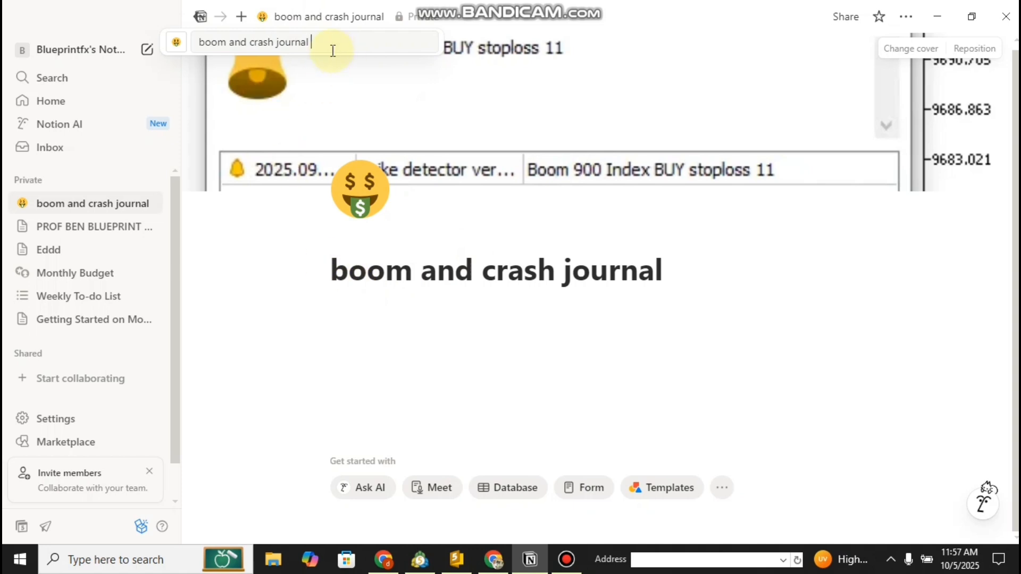
pyautogui.write('w')
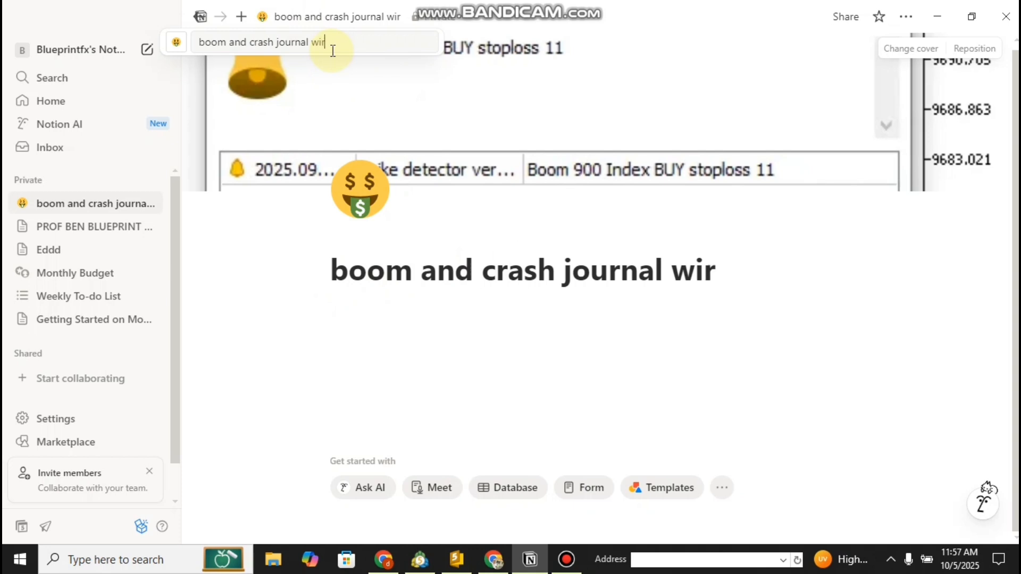
pyautogui.press('BackSpace')
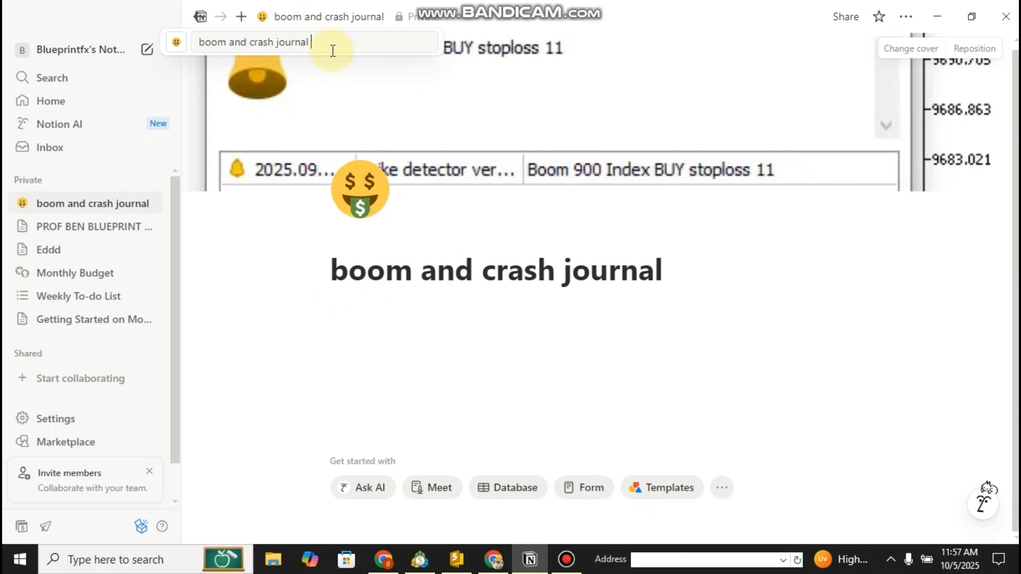
pyautogui.write('spike detect')
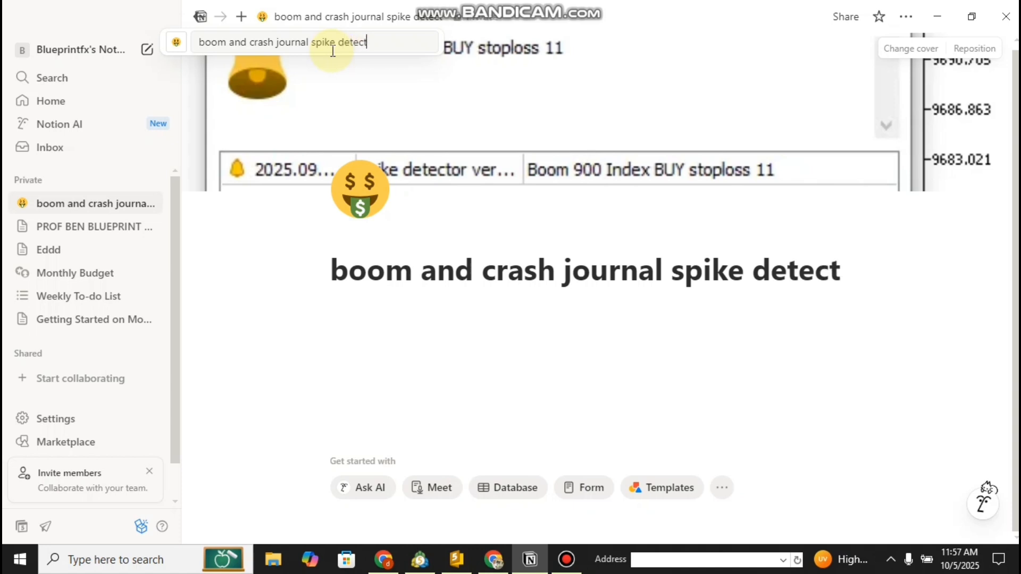
pyautogui.write('or')
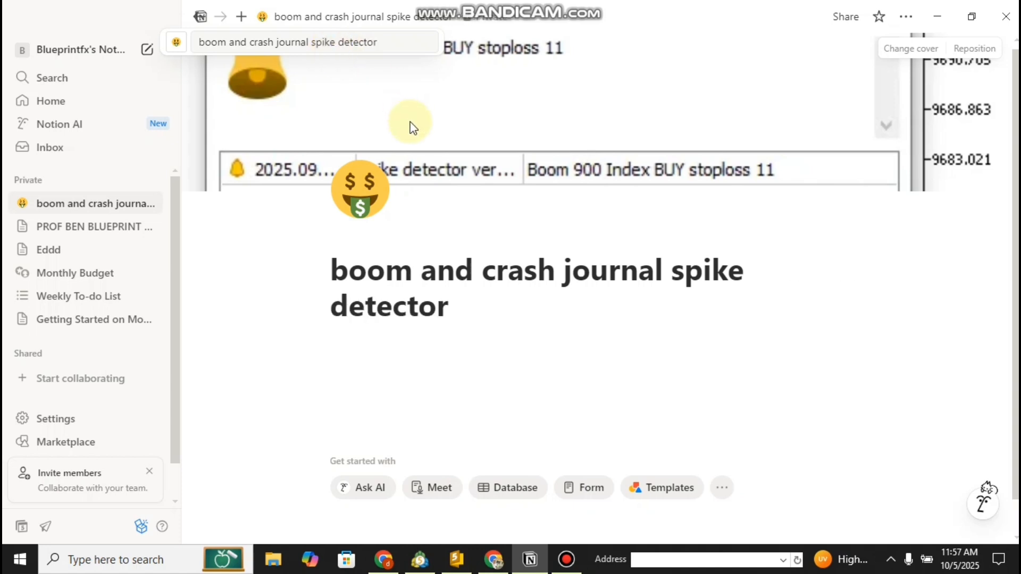
pyautogui.click(413, 106)
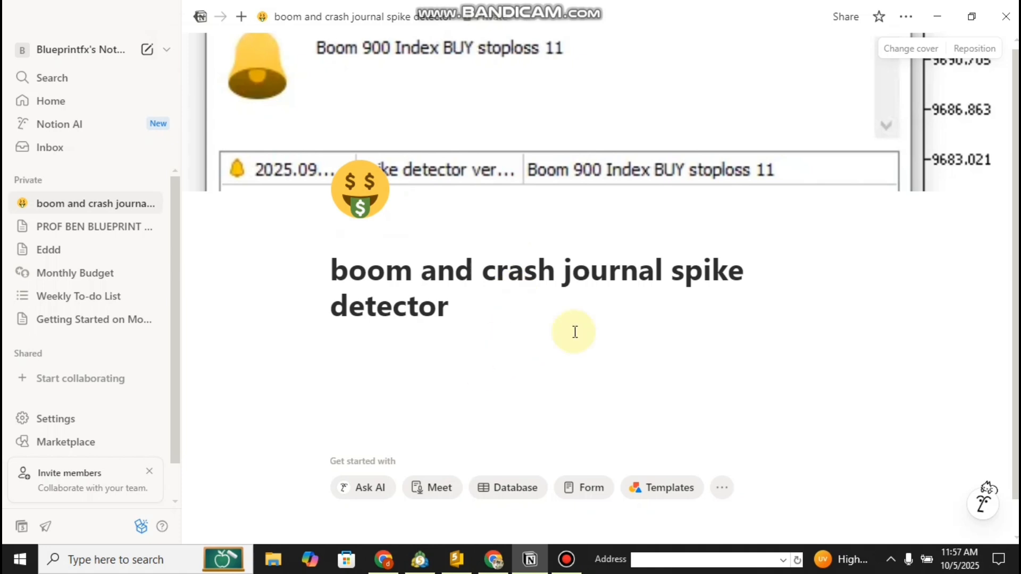
# Insert a table view database below the page title and dismiss the data source suggestions
pyautogui.scroll(-1, 1009, 289)
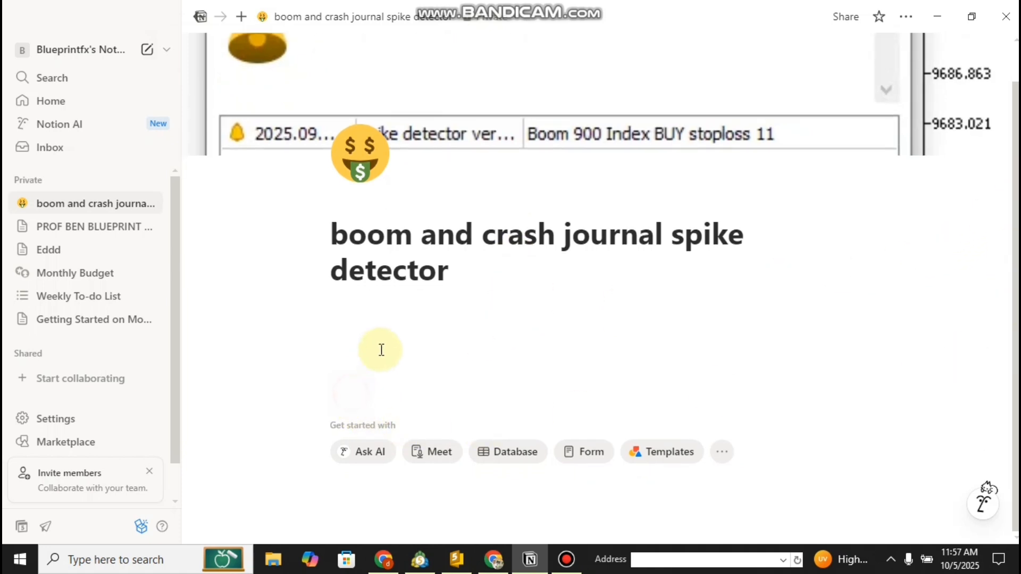
pyautogui.click(340, 322)
pyautogui.scroll(1, 340, 322)
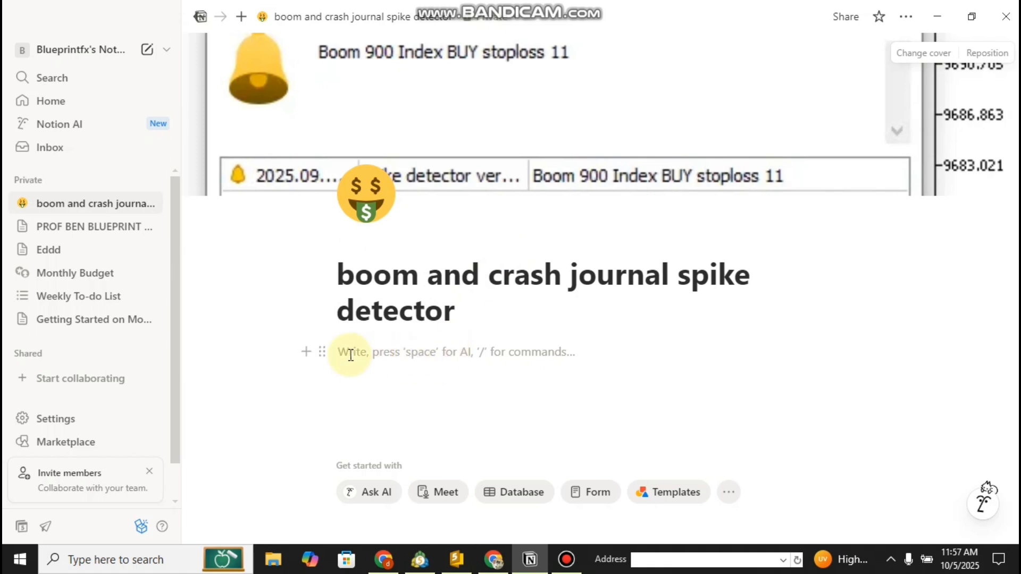
pyautogui.write('/')
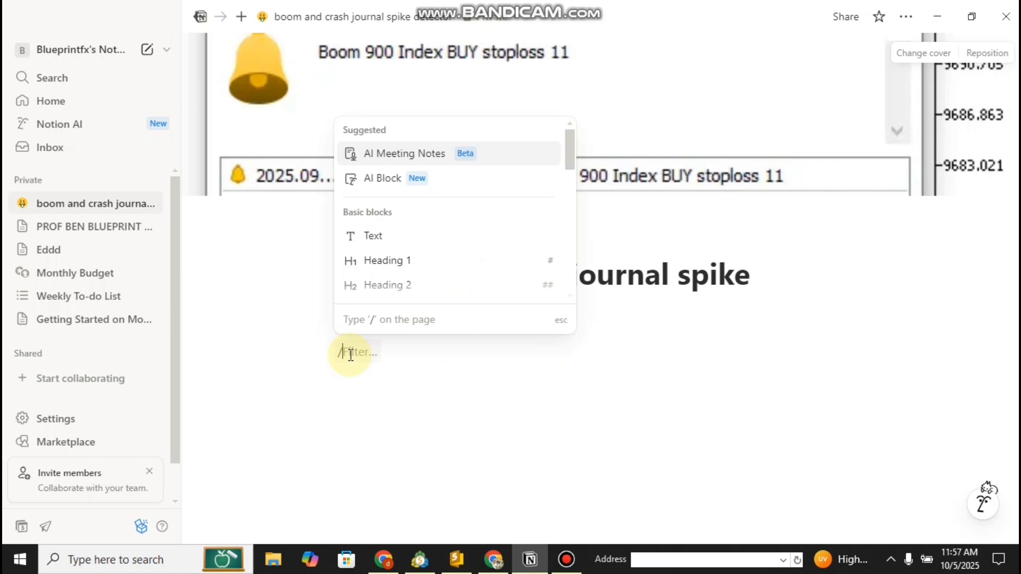
pyautogui.write('ta')
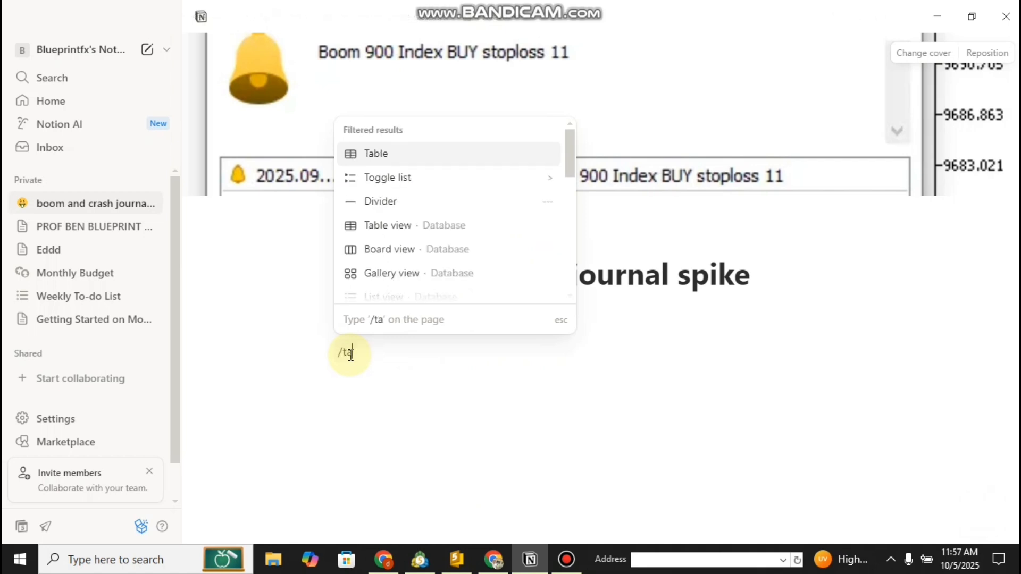
pyautogui.click(503, 237)
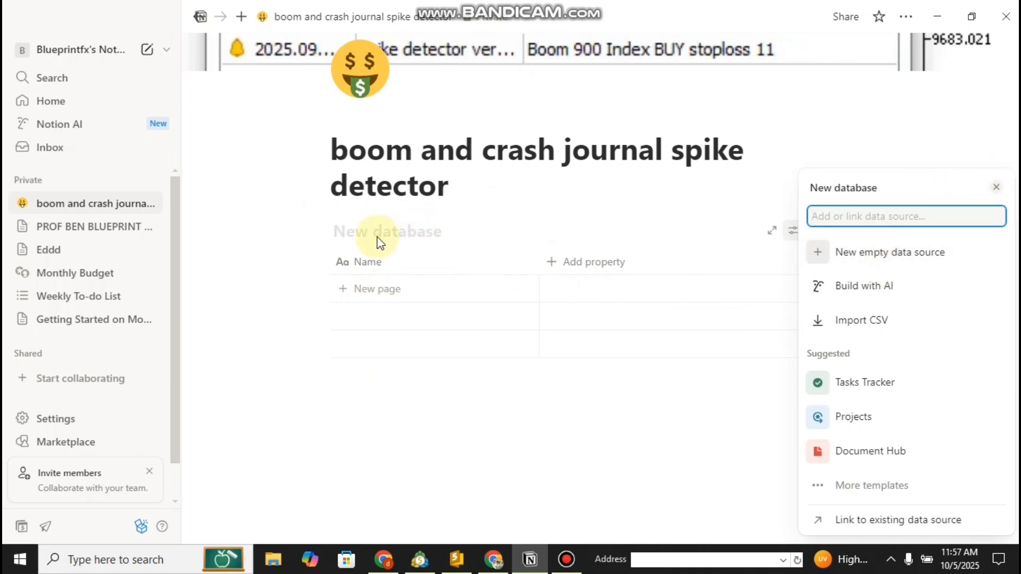
pyautogui.click(346, 289)
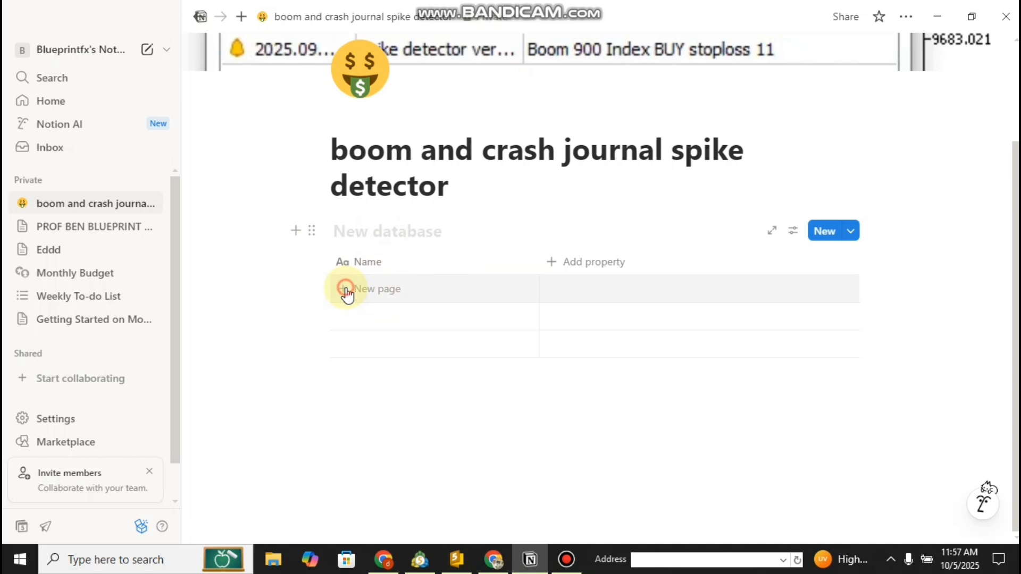
pyautogui.click(347, 293)
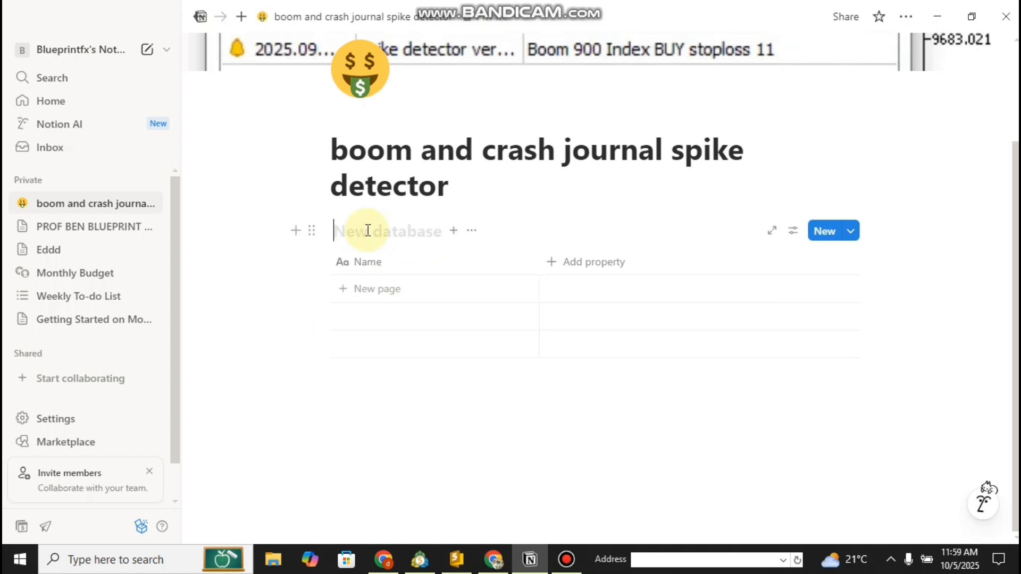
# Name the new database "journal table"
pyautogui.click(367, 229)
pyautogui.write('jo')
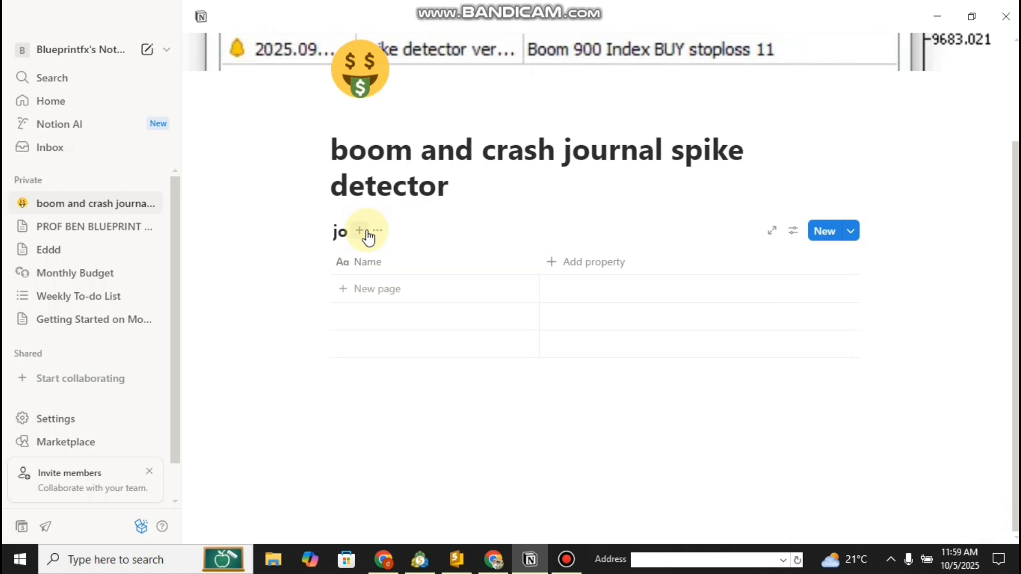
pyautogui.write('urnal table')
pyautogui.click(504, 264)
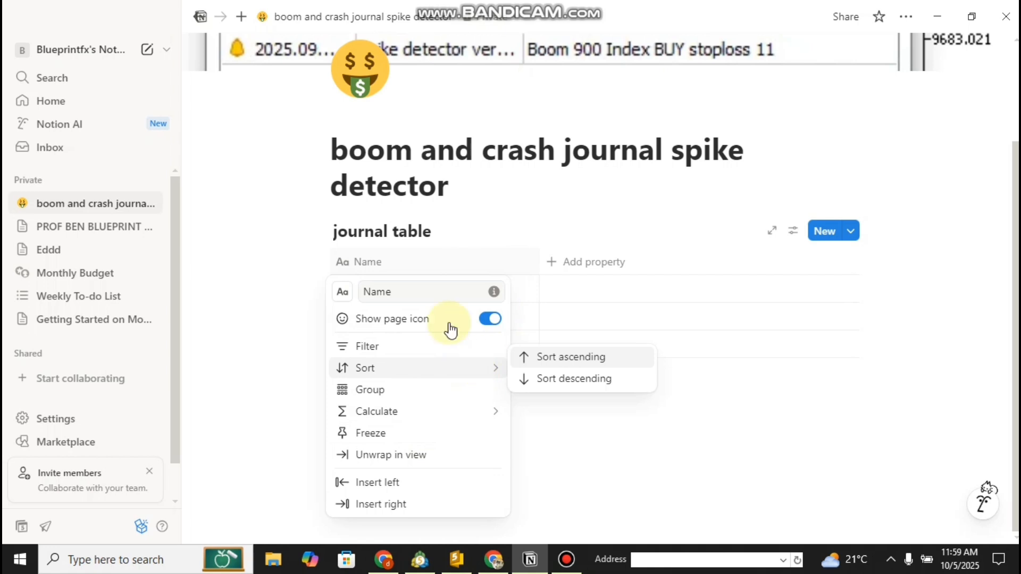
pyautogui.click(336, 293)
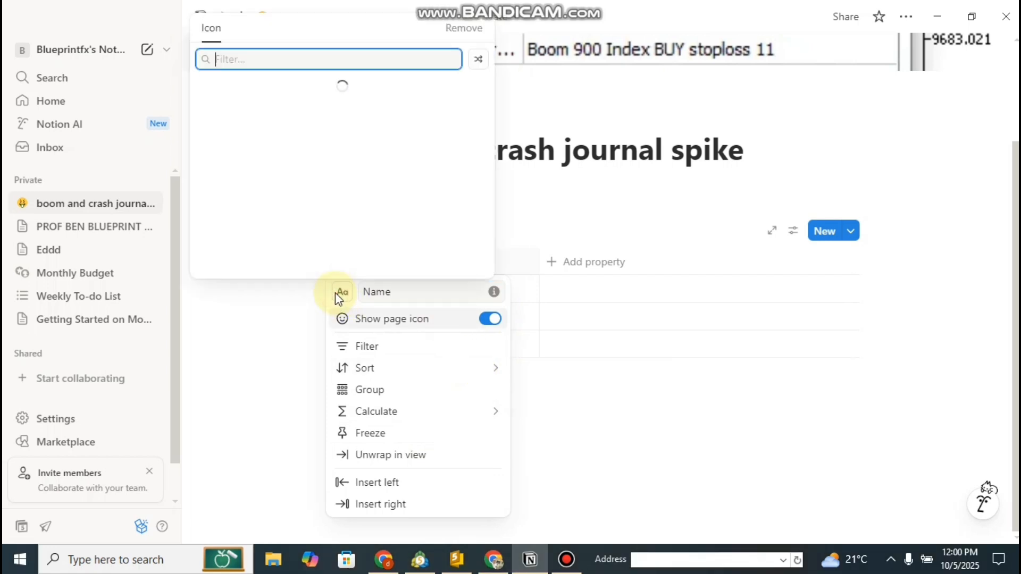
pyautogui.click(426, 294)
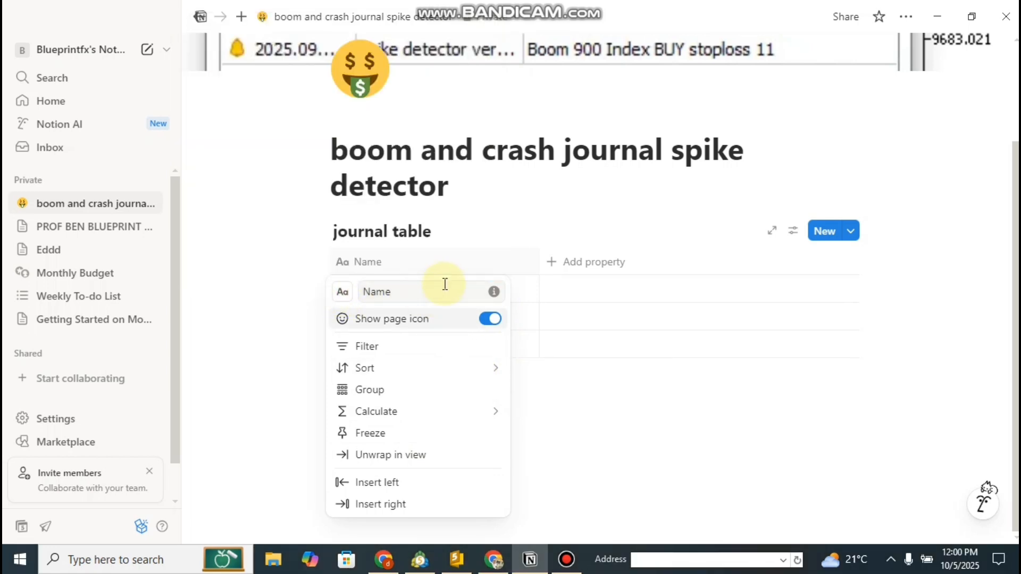
pyautogui.moveTo(491, 427)
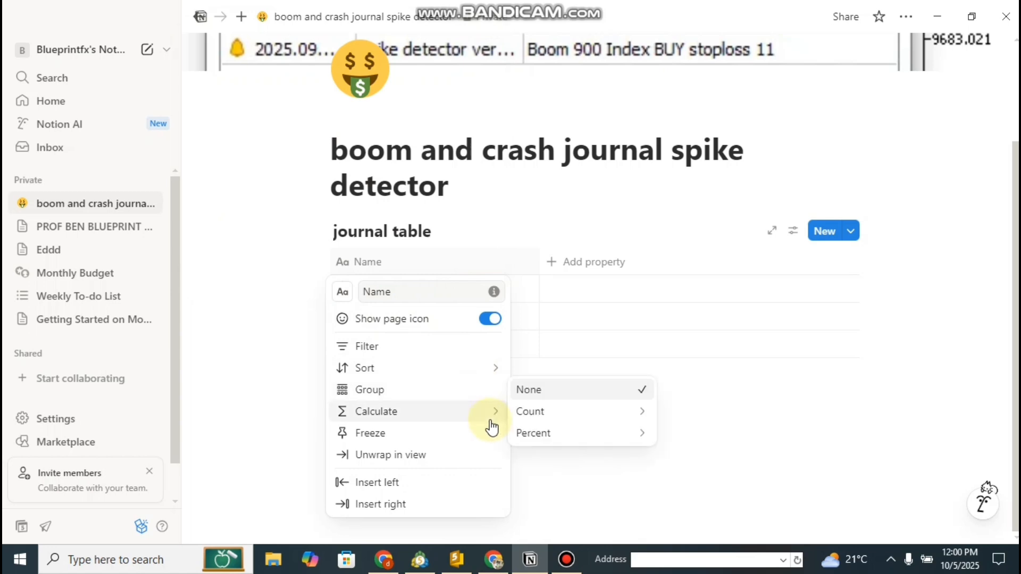
pyautogui.click(494, 291)
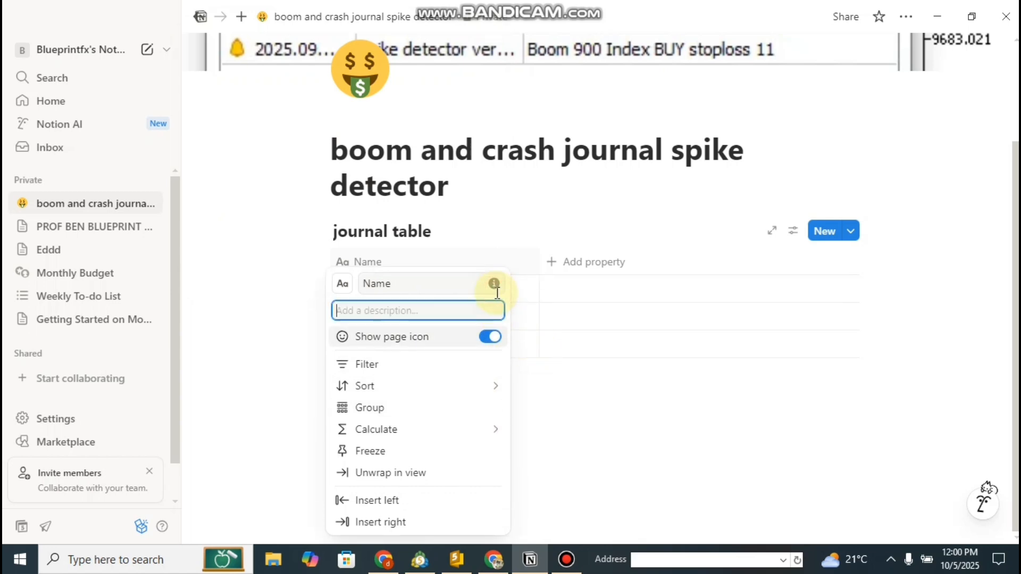
pyautogui.click(542, 376)
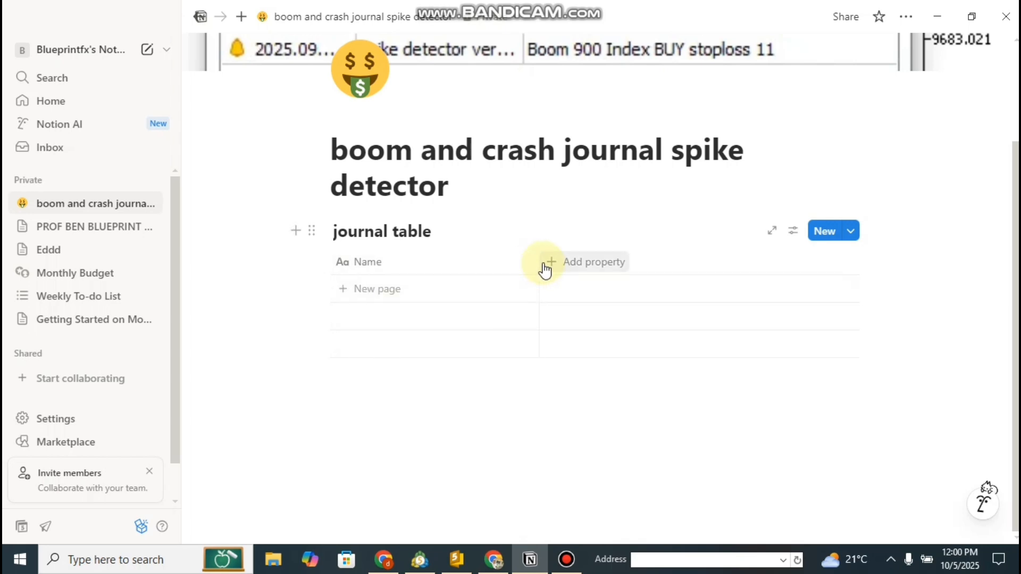
# Rename the journal table's Name column to "number"
pyautogui.click(378, 257)
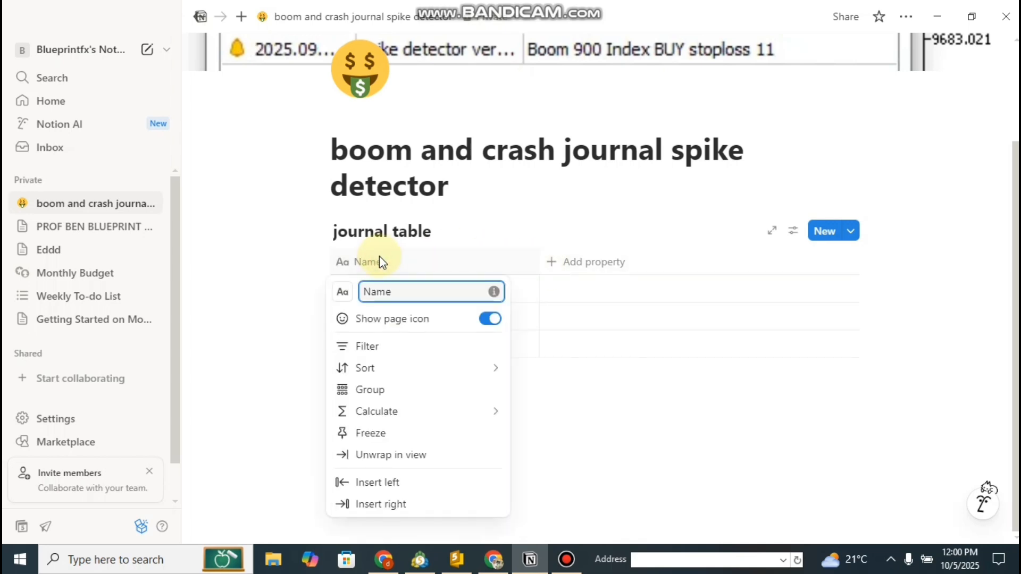
pyautogui.press('BackSpace')
pyautogui.press('BackSpace')
pyautogui.press('BackSpace')
pyautogui.press('BackSpace')
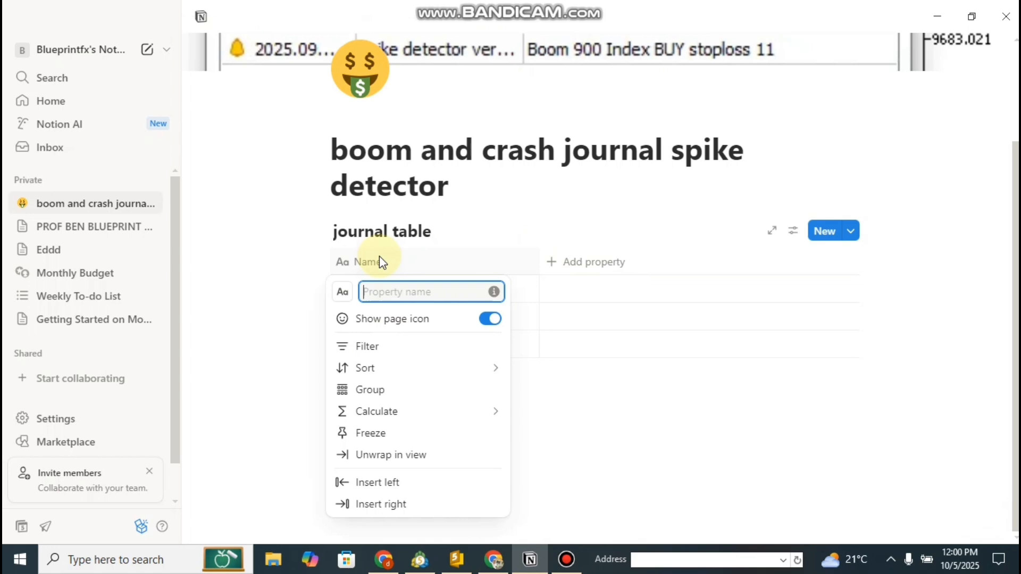
pyautogui.write('number')
pyautogui.click(541, 366)
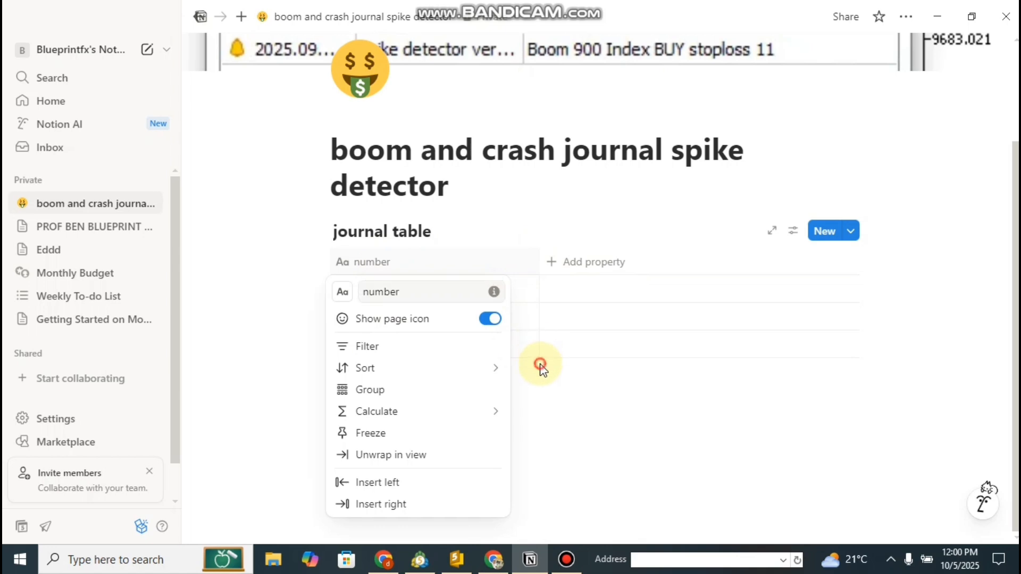
# Add the first row to the journal table with 1 in the number column
pyautogui.click(377, 289)
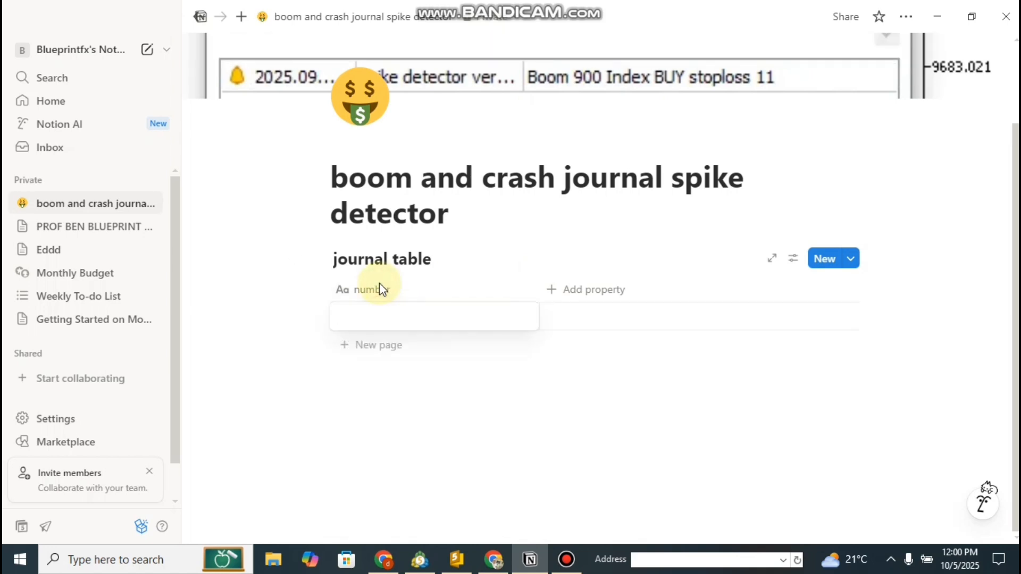
pyautogui.write('1')
pyautogui.press('Escape')
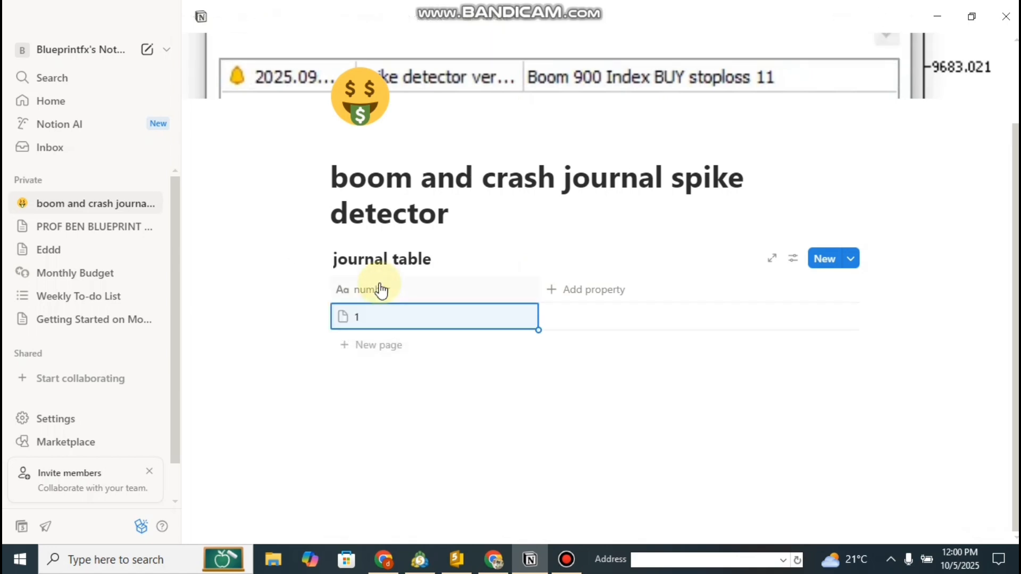
# Add a second row to the journal table with 2 in the number column
pyautogui.click(457, 413)
pyautogui.click(376, 345)
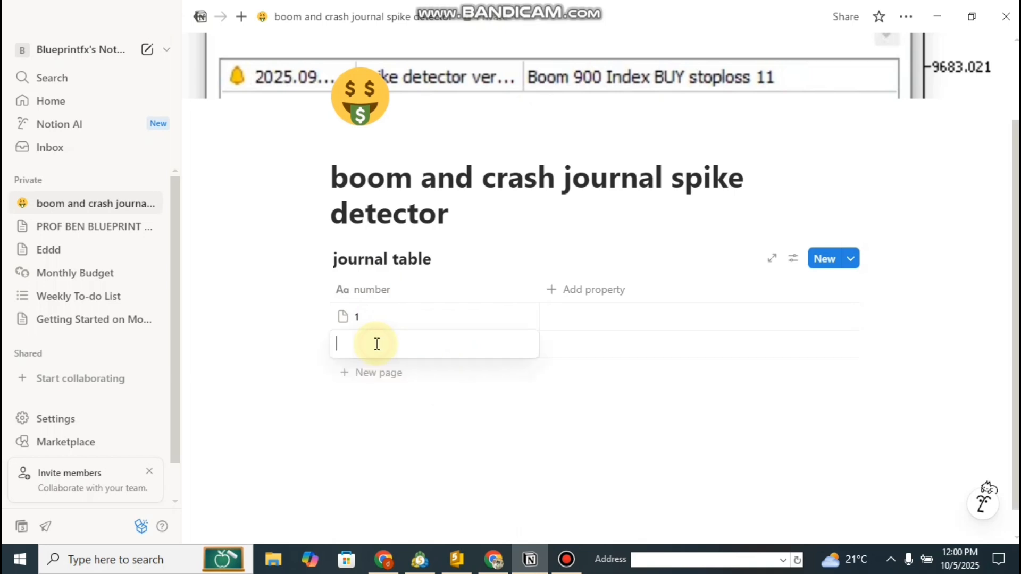
pyautogui.write('2')
pyautogui.press('Escape')
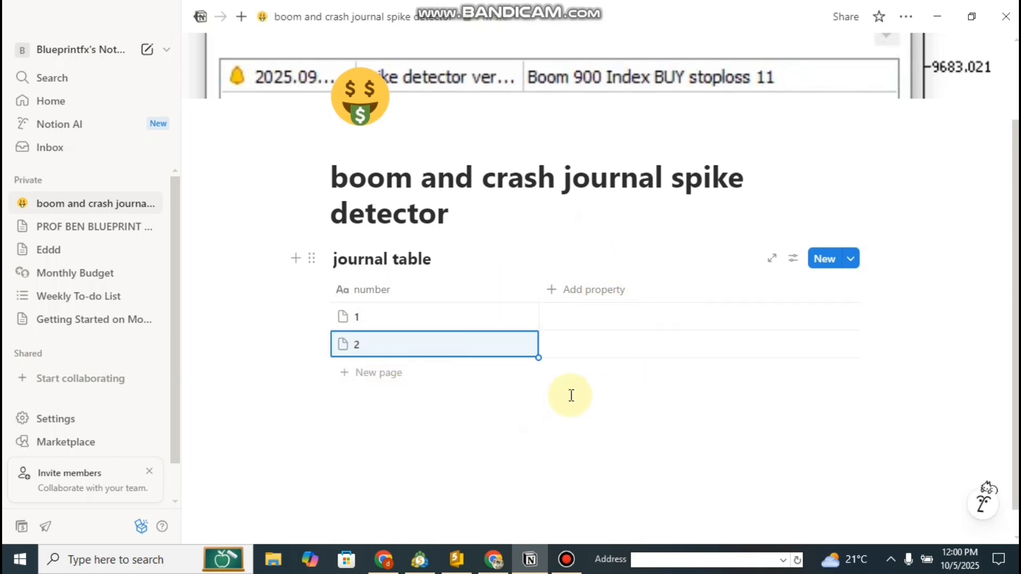
# Add a Select property named "pair" to the journal table
pyautogui.click(581, 292)
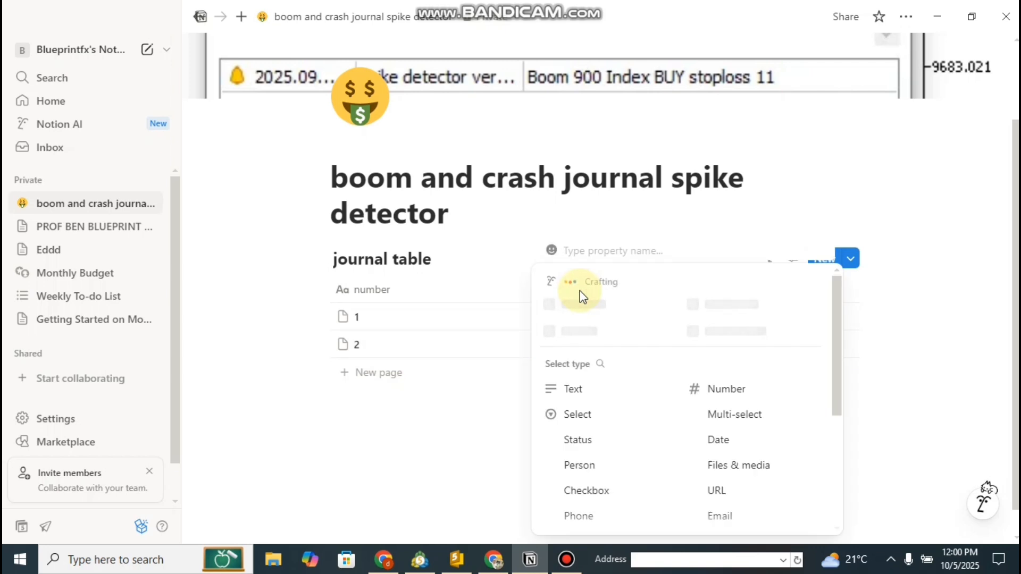
pyautogui.write('p')
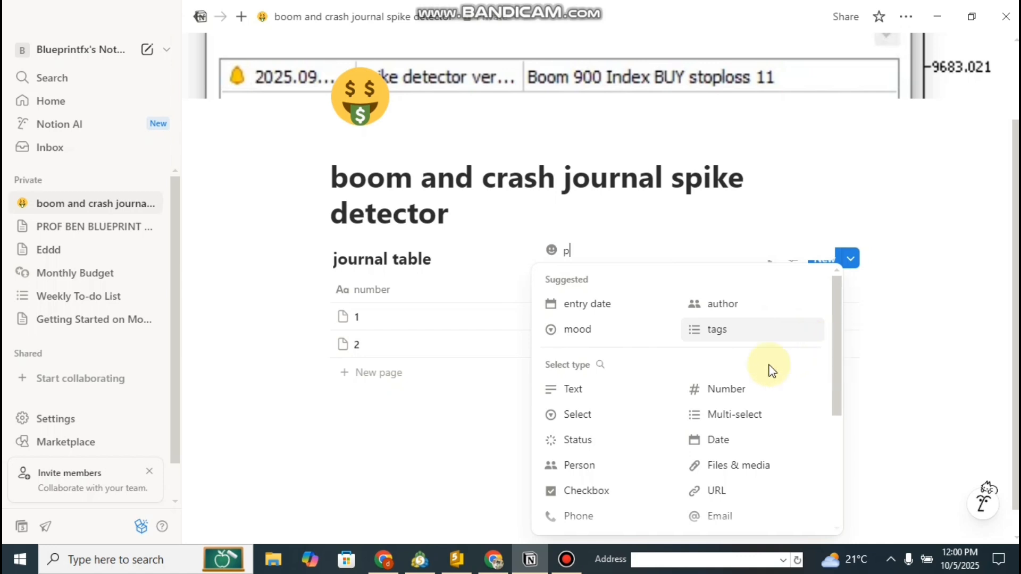
pyautogui.click(602, 412)
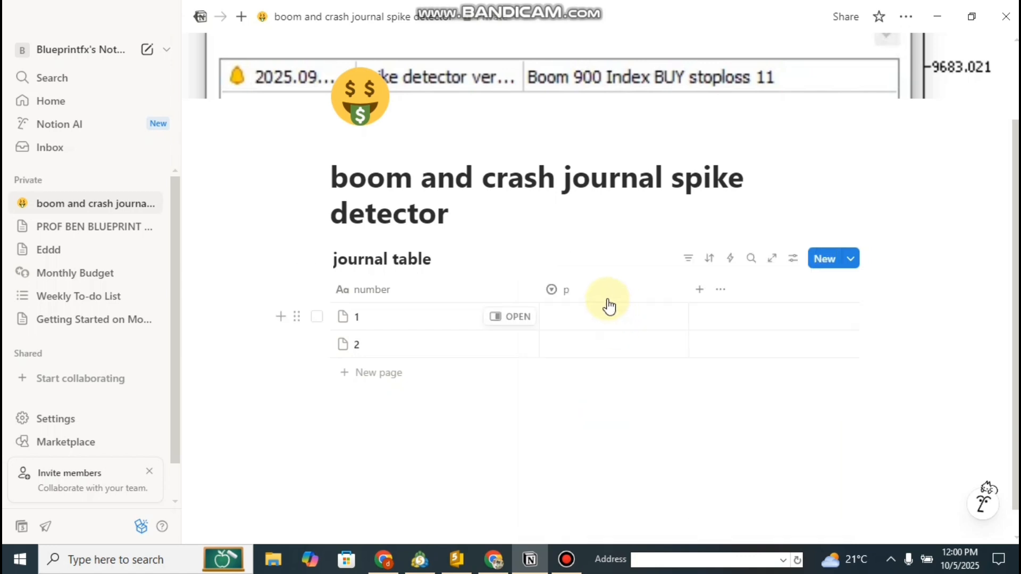
pyautogui.click(580, 289)
pyautogui.click(590, 202)
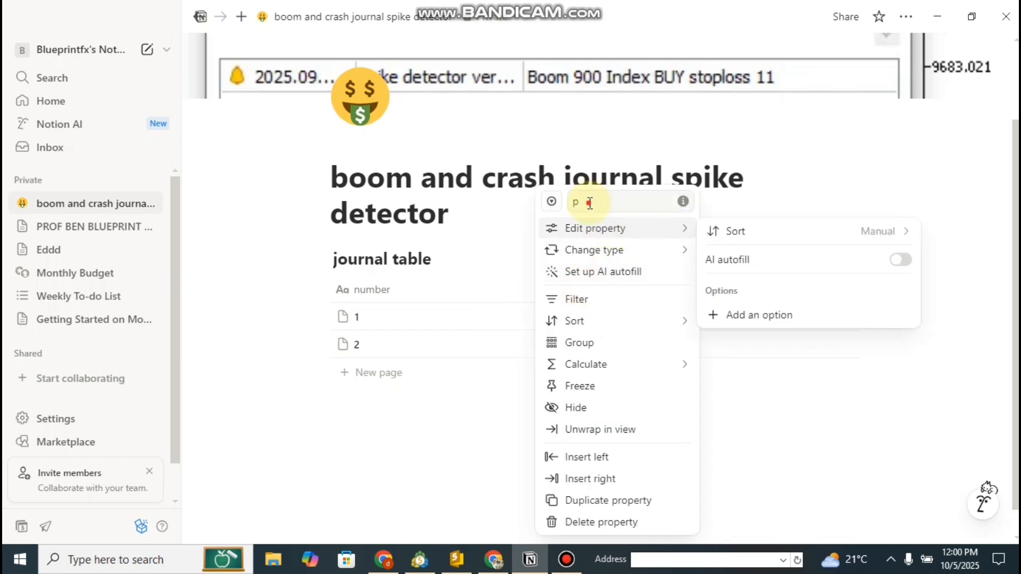
pyautogui.write('air')
pyautogui.click(741, 365)
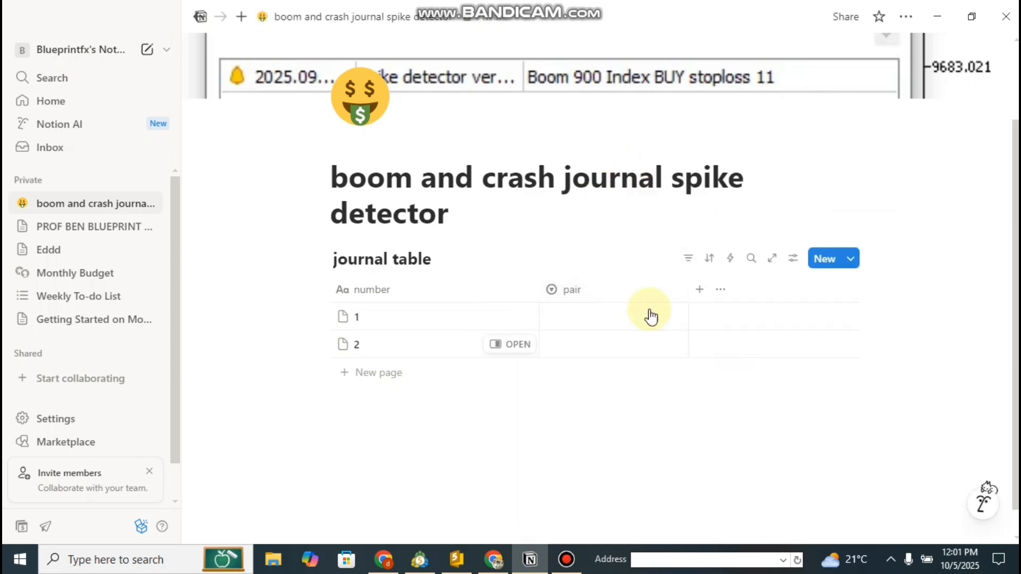
# Create the pair options "boom 1000" for row 1 and "crash 1000" for row 2
pyautogui.click(575, 326)
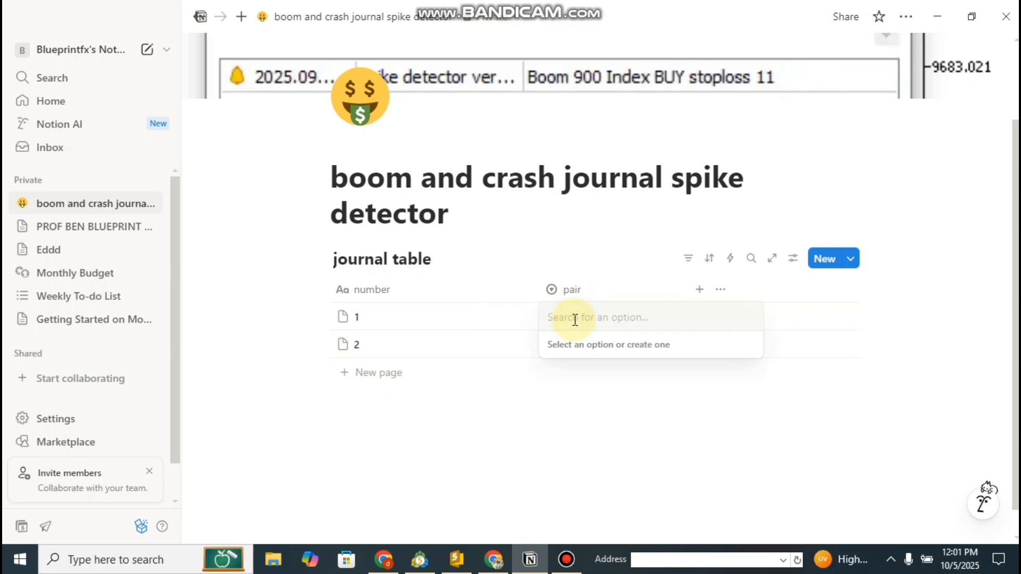
pyautogui.write('boom')
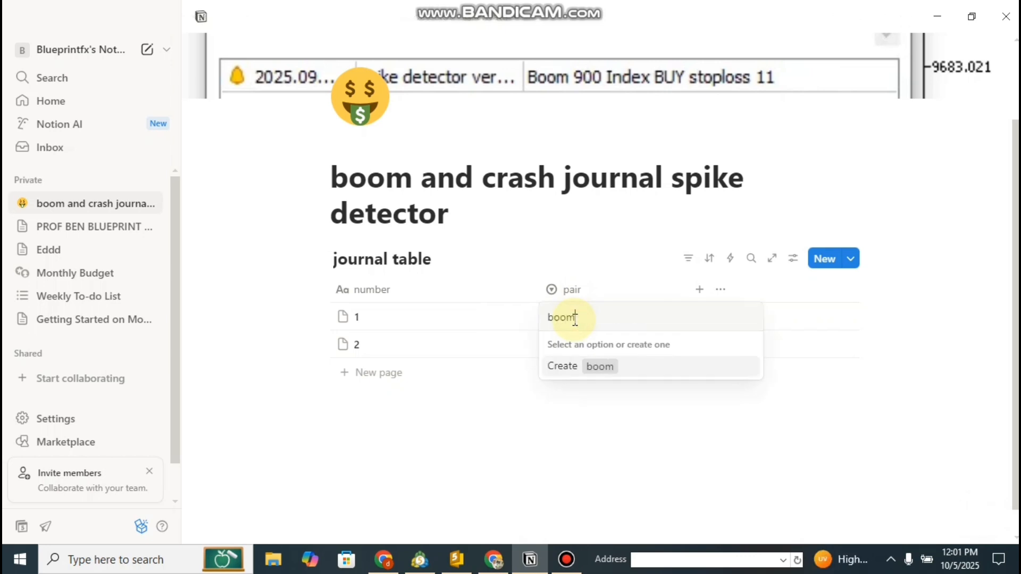
pyautogui.write(' 1000')
pyautogui.press('Return')
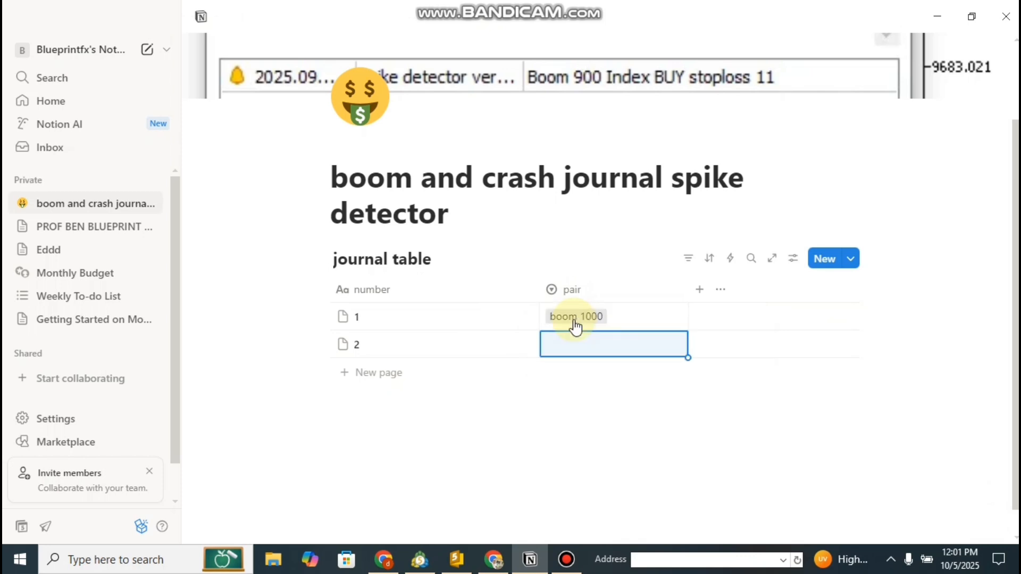
pyautogui.click(594, 344)
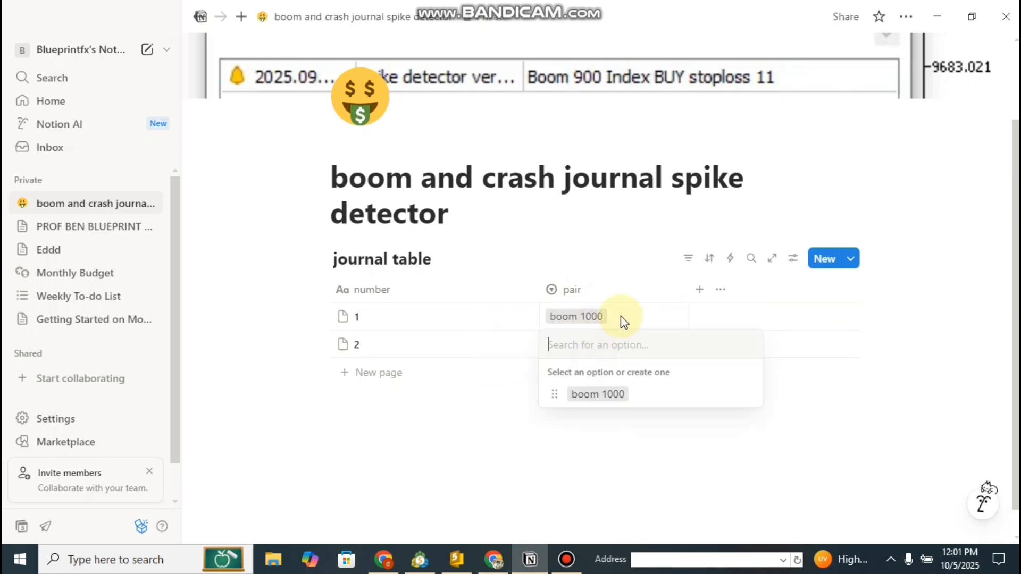
pyautogui.write('crash')
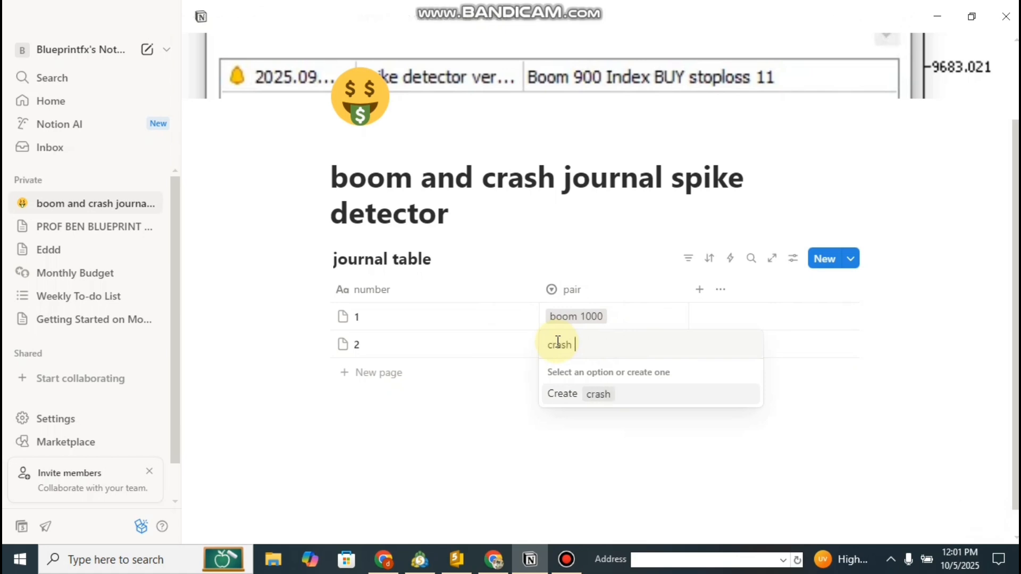
pyautogui.write(' 1000')
pyautogui.press('Return')
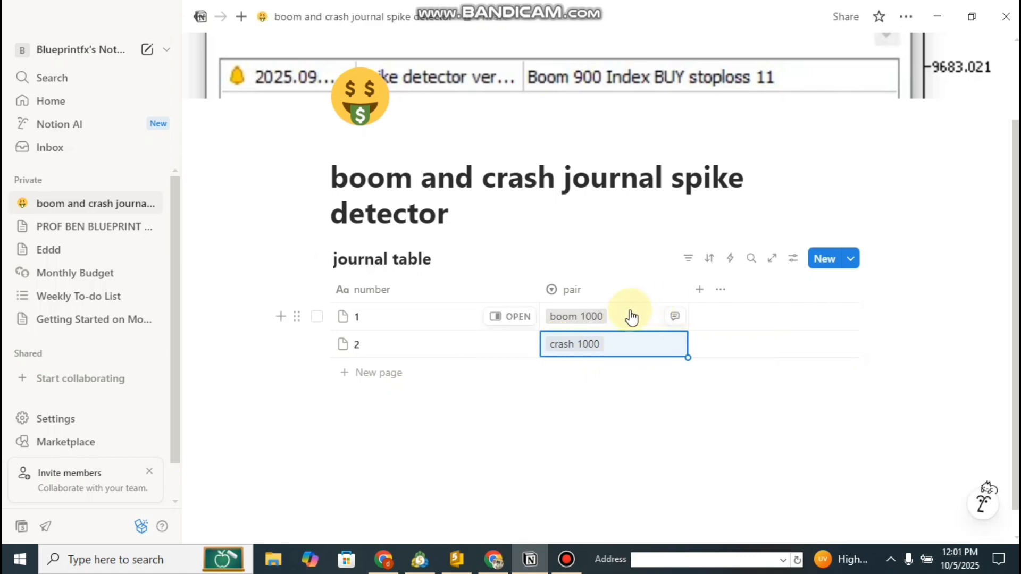
# Clear the pair value of row 1
pyautogui.click(611, 349)
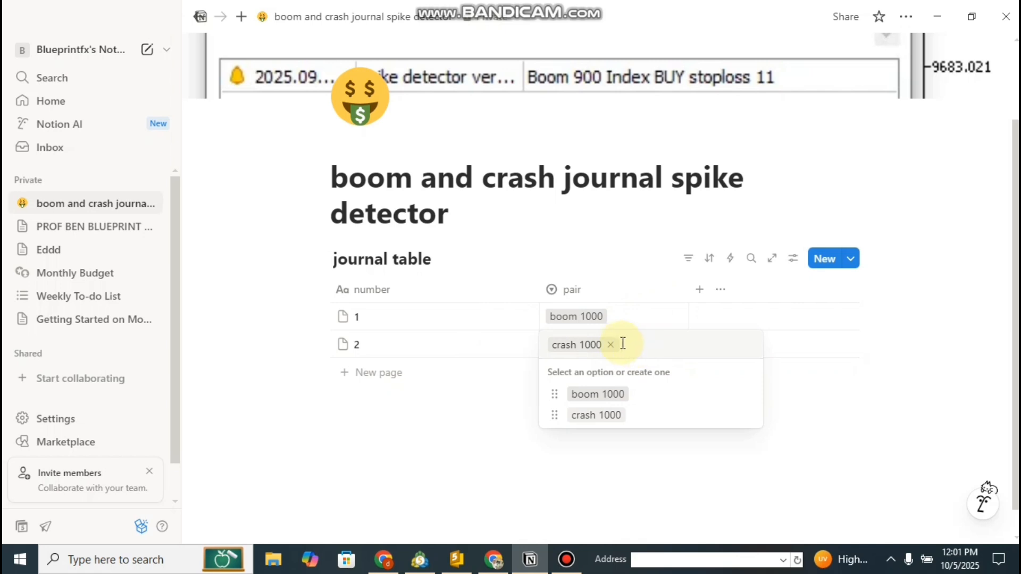
pyautogui.click(636, 441)
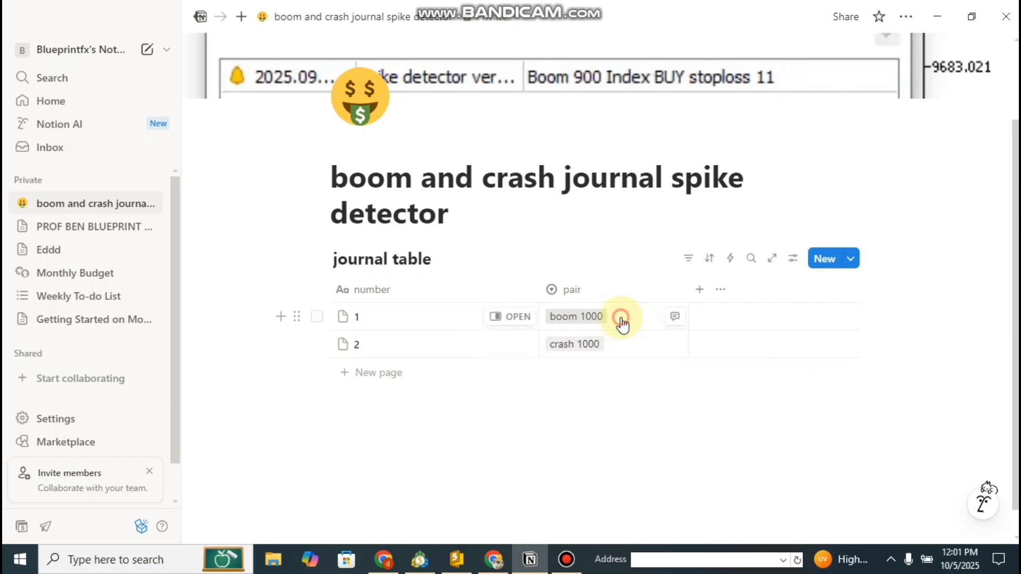
pyautogui.click(592, 315)
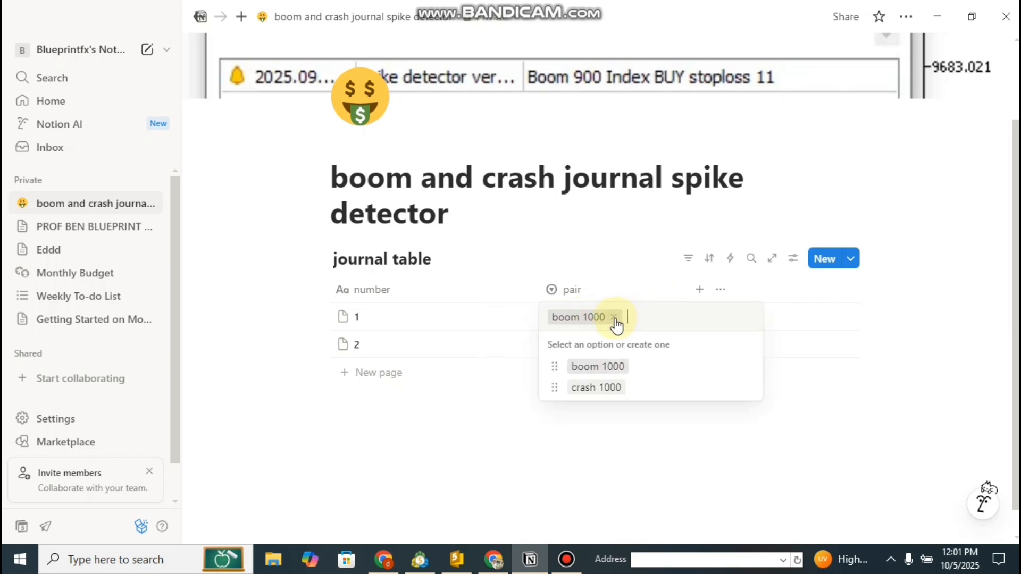
pyautogui.click(613, 317)
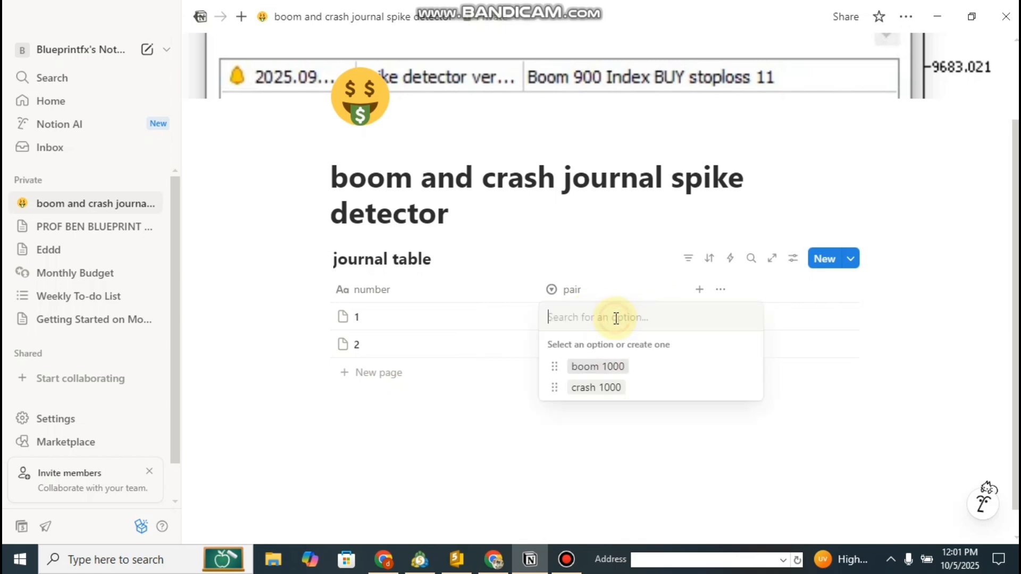
pyautogui.click(569, 291)
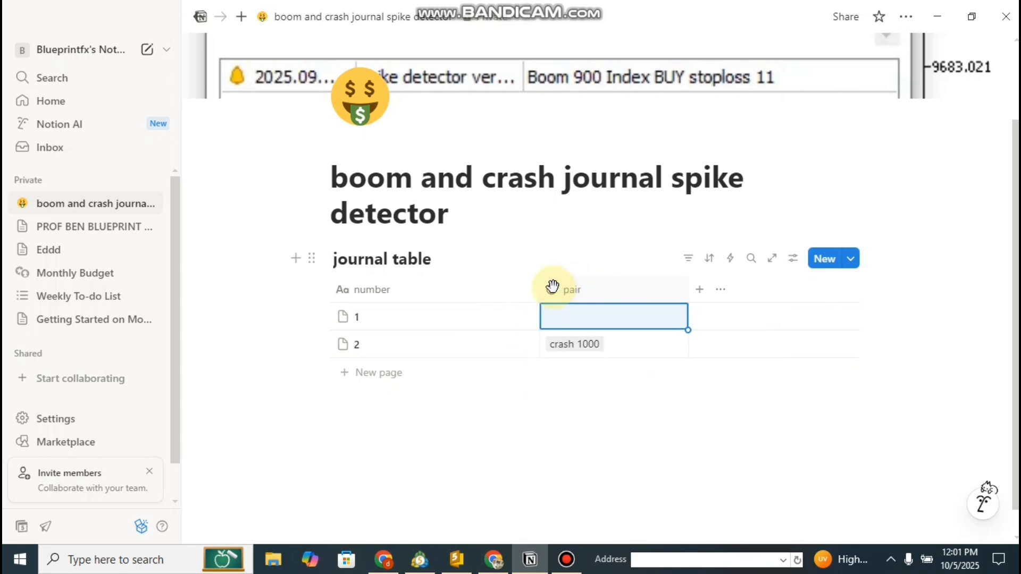
# Add "boom 900" and "crash 900" to the options of the pair property
pyautogui.click(553, 290)
pyautogui.click(604, 228)
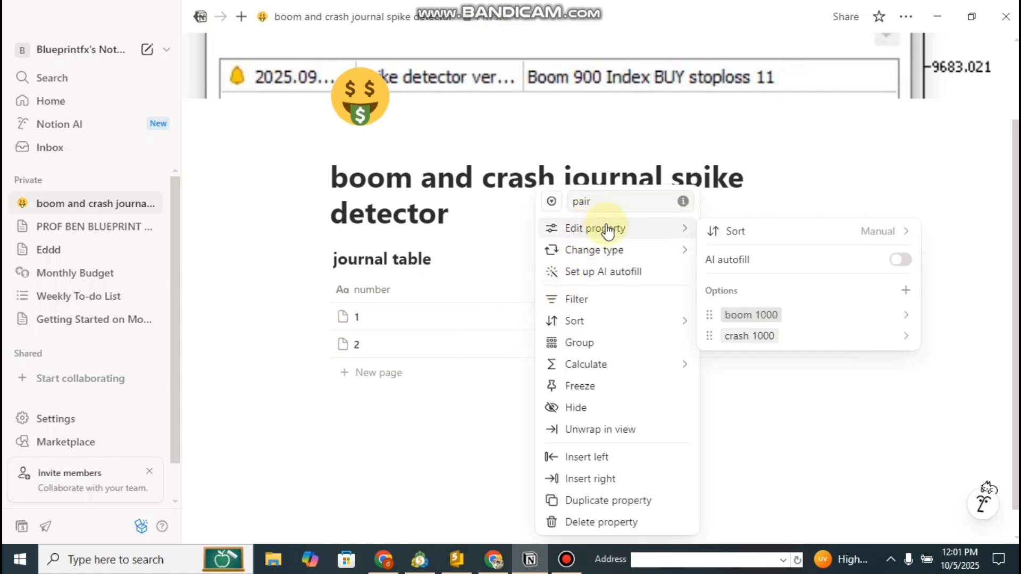
pyautogui.click(616, 254)
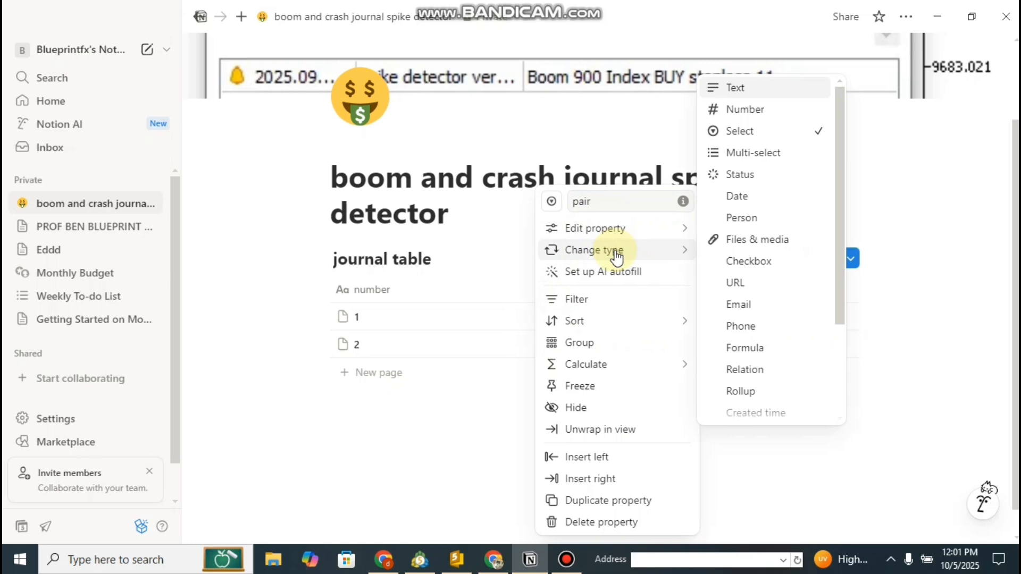
pyautogui.moveTo(635, 241)
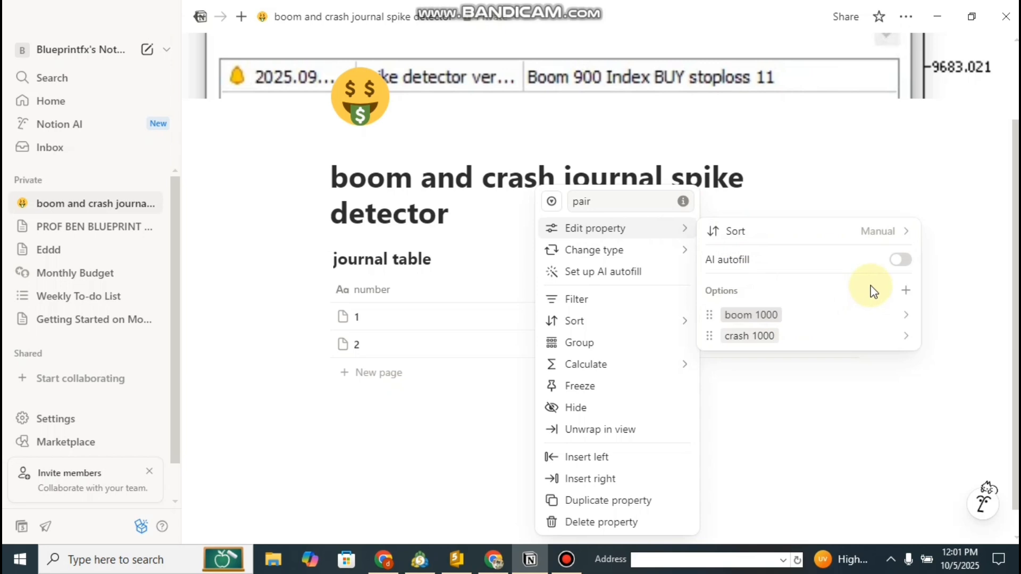
pyautogui.click(904, 294)
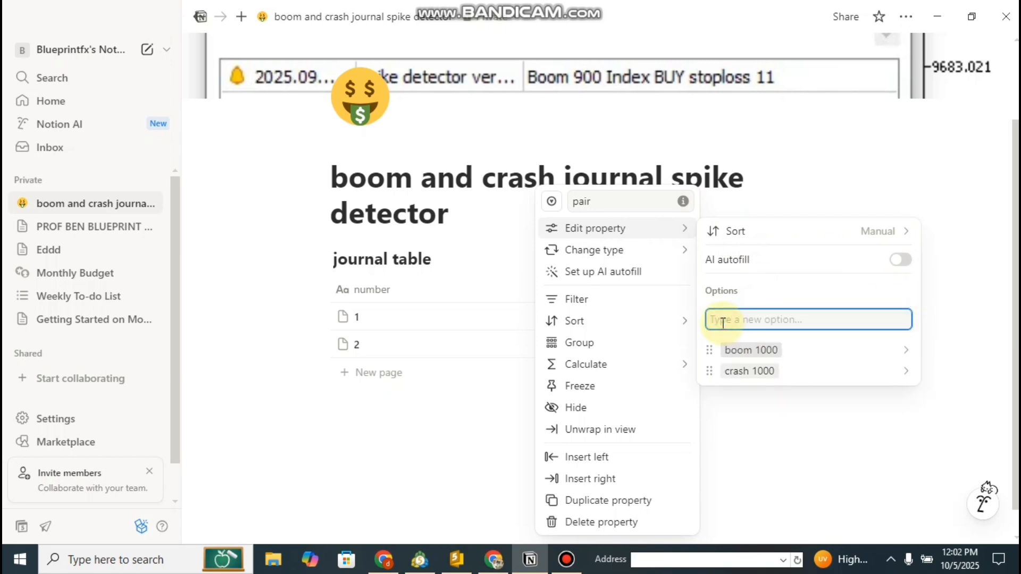
pyautogui.write('boom 900')
pyautogui.press('Return')
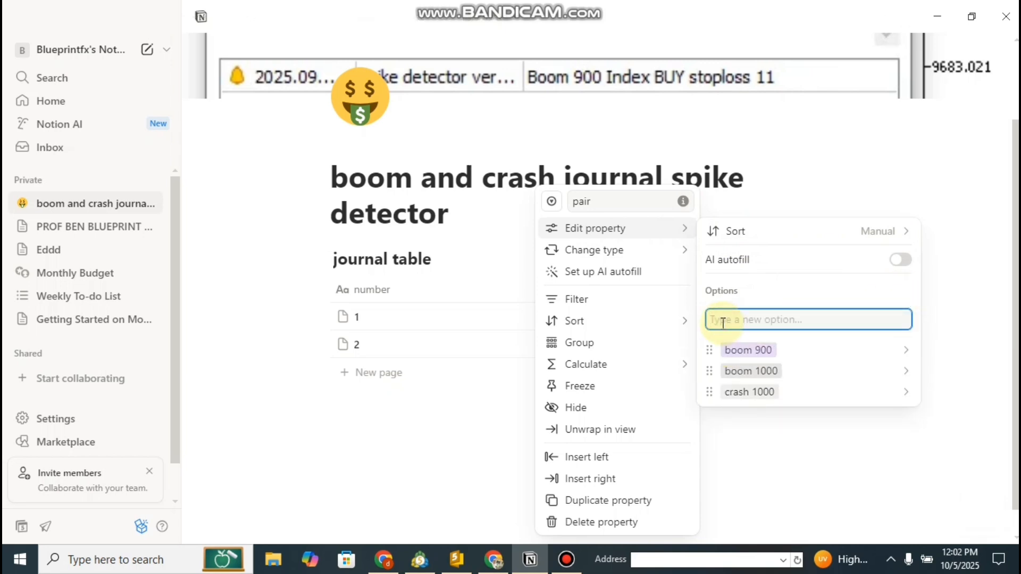
pyautogui.write('crash 900')
pyautogui.press('Return')
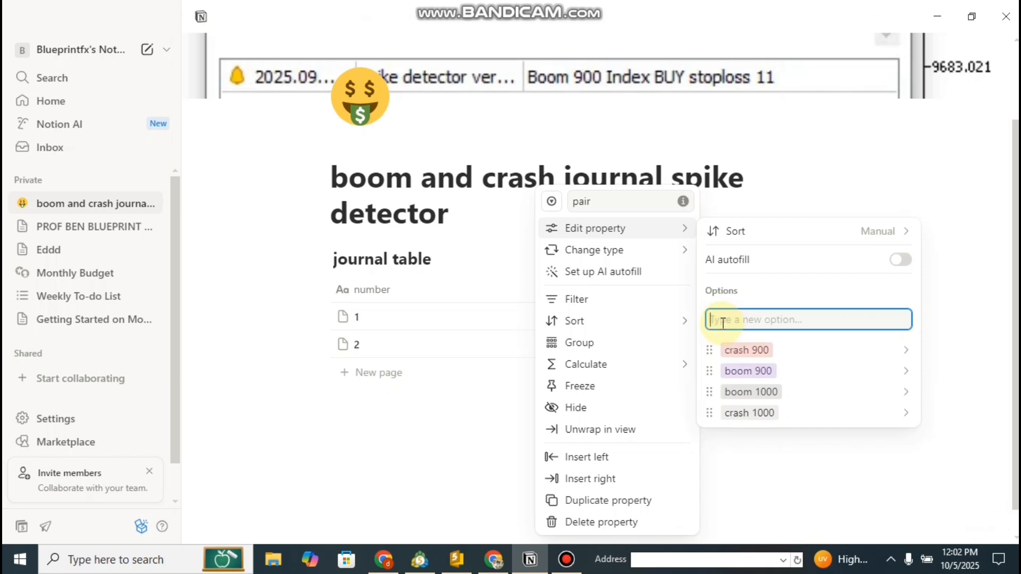
# Add boom 600, crash 600, boom 500, crash 500, boom 300 and crash 300 to the options of the pair property
pyautogui.write('c')
pyautogui.press('BackSpace')
pyautogui.write('boom 600')
pyautogui.press('Return')
pyautogui.write('boom 50')
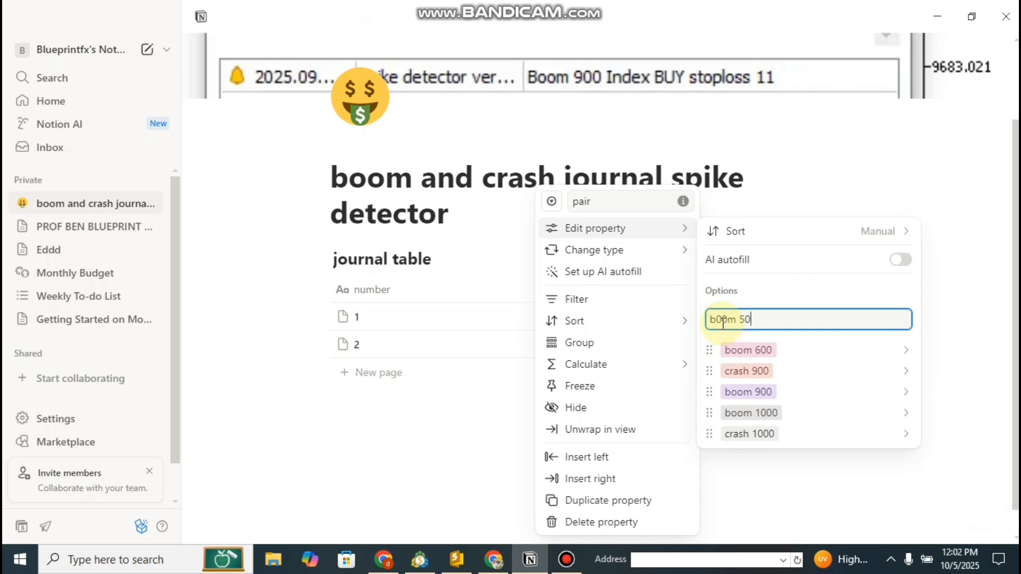
pyautogui.write('0')
pyautogui.press('BackSpace')
pyautogui.press('BackSpace')
pyautogui.press('BackSpace')
pyautogui.press('BackSpace')
pyautogui.press('BackSpace')
pyautogui.press('BackSpace')
pyautogui.press('BackSpace')
pyautogui.press('BackSpace')
pyautogui.write('crash 600')
pyautogui.press('Return')
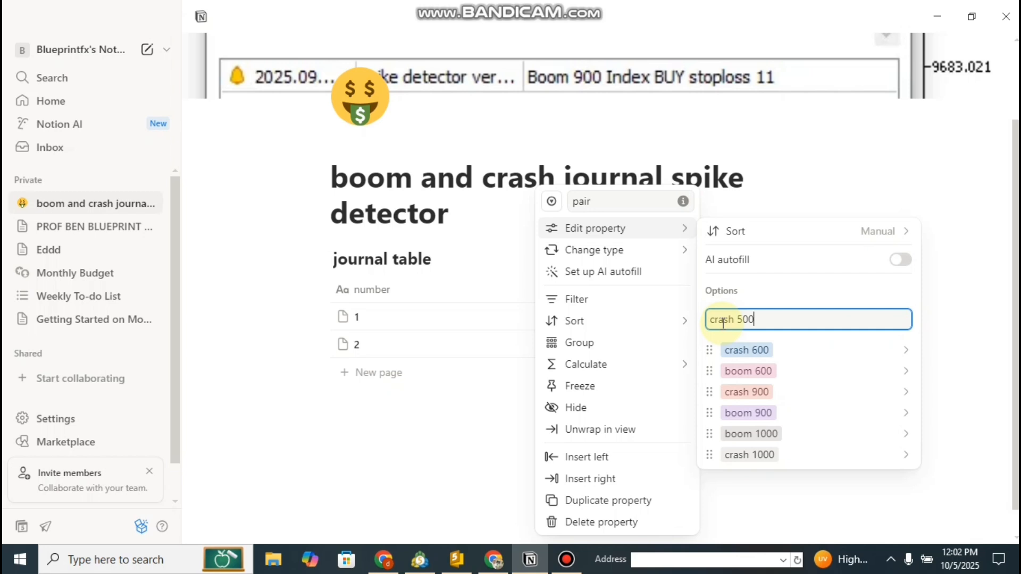
# Set the pair to crash 500 in row 1 and boom 900 in row 2
pyautogui.click(611, 336)
pyautogui.click(611, 337)
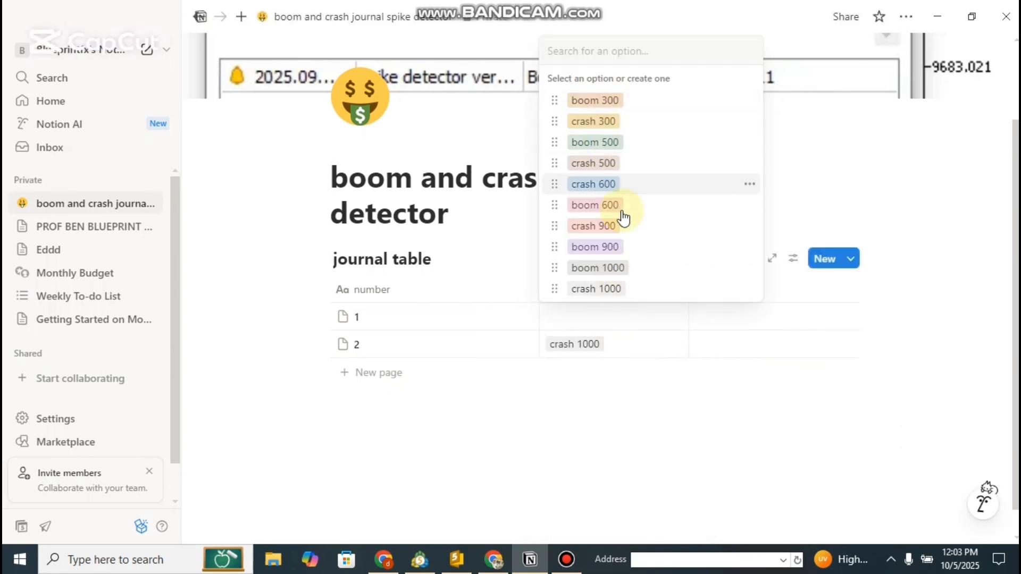
pyautogui.click(625, 171)
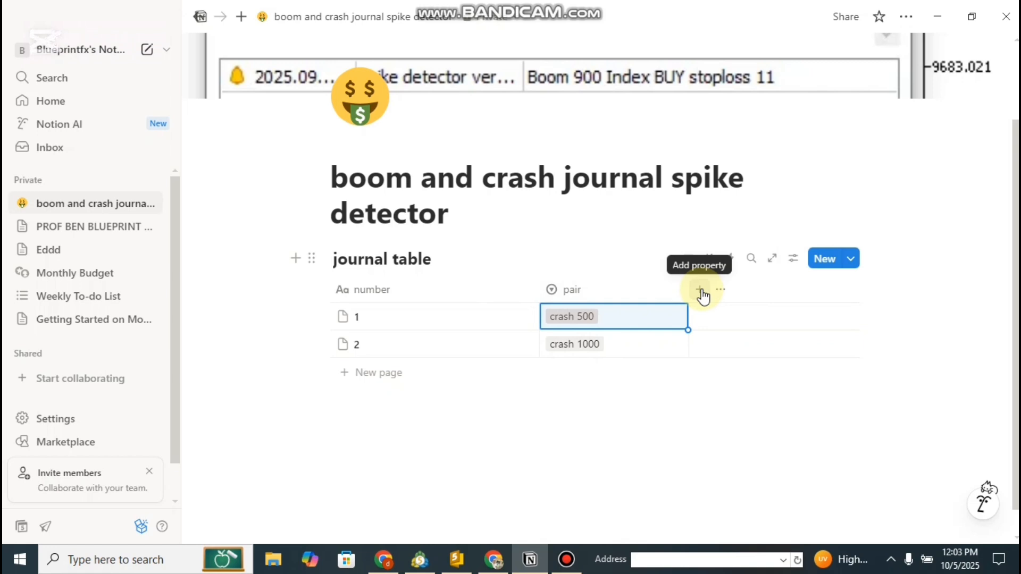
pyautogui.click(586, 344)
pyautogui.click(588, 273)
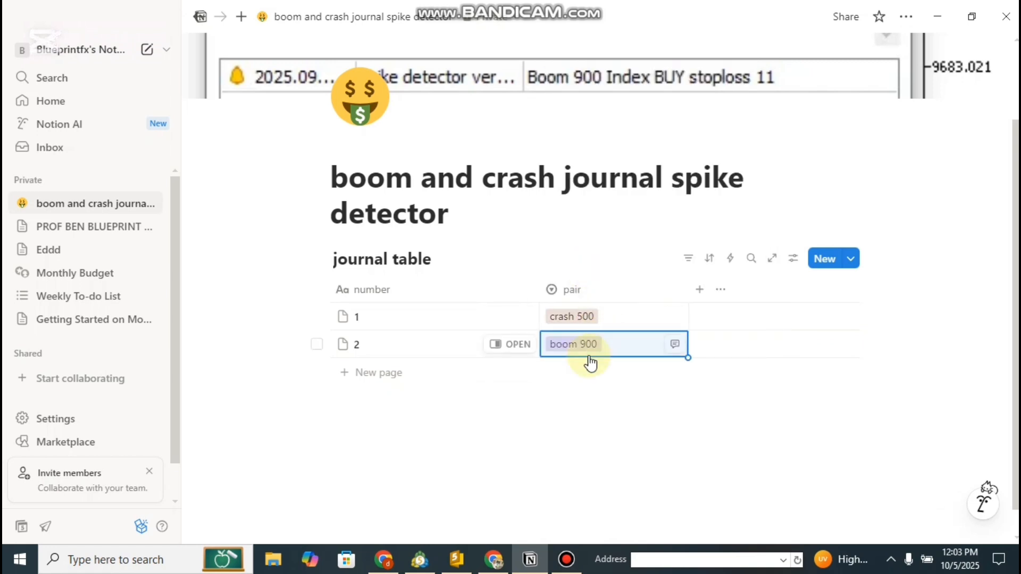
# Add a Date property after the pair column, keeping its default name
pyautogui.click(701, 291)
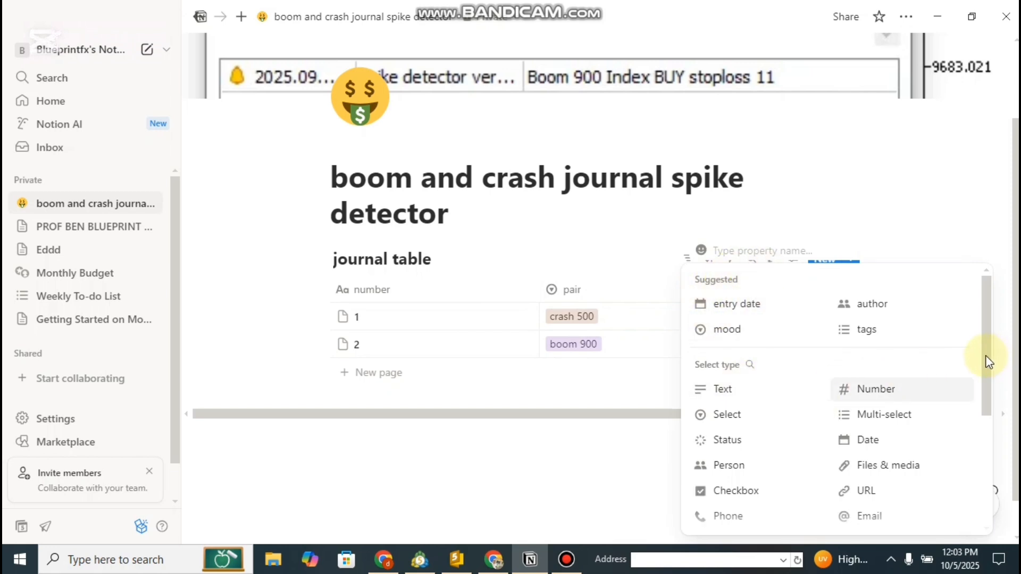
pyautogui.moveTo(985, 355)
pyautogui.mouseDown()
pyautogui.moveTo(1000, 470)
pyautogui.moveTo(964, 326)
pyautogui.moveTo(971, 365)
pyautogui.mouseUp()
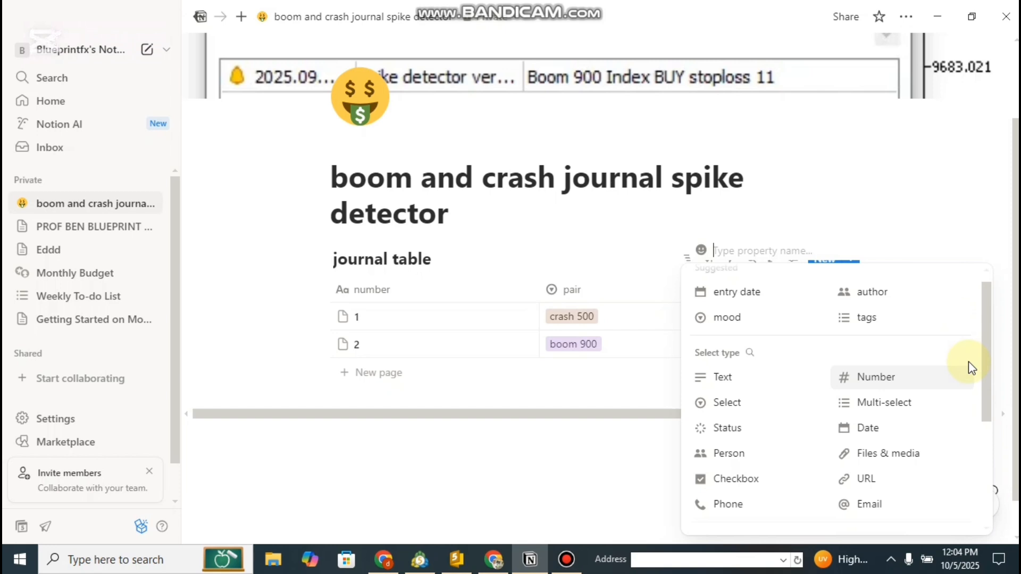
pyautogui.click(960, 430)
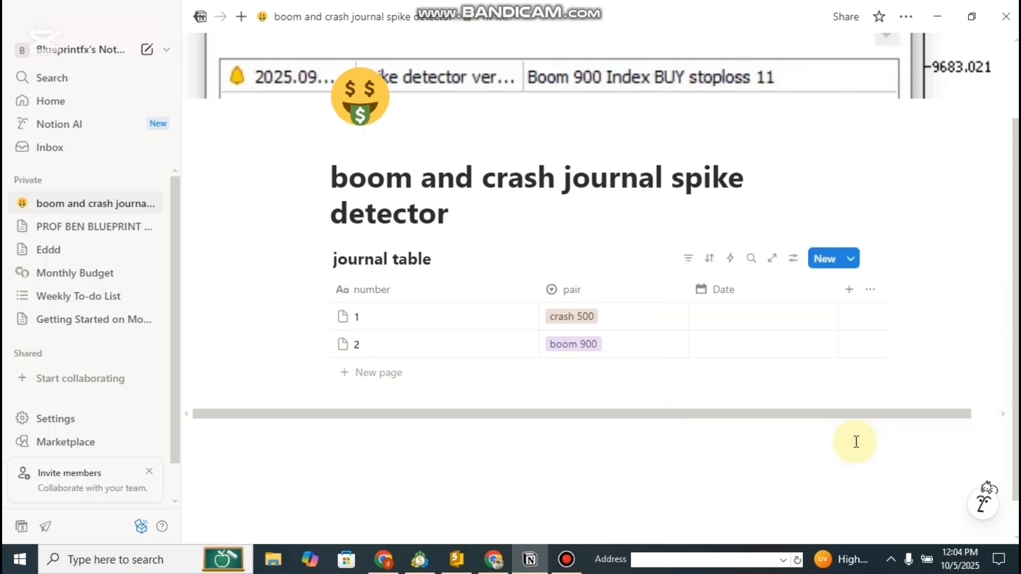
# Set the date to October 5, 2025 in row 1 and January 6, 2026 in row 2 of the journal table
pyautogui.click(726, 315)
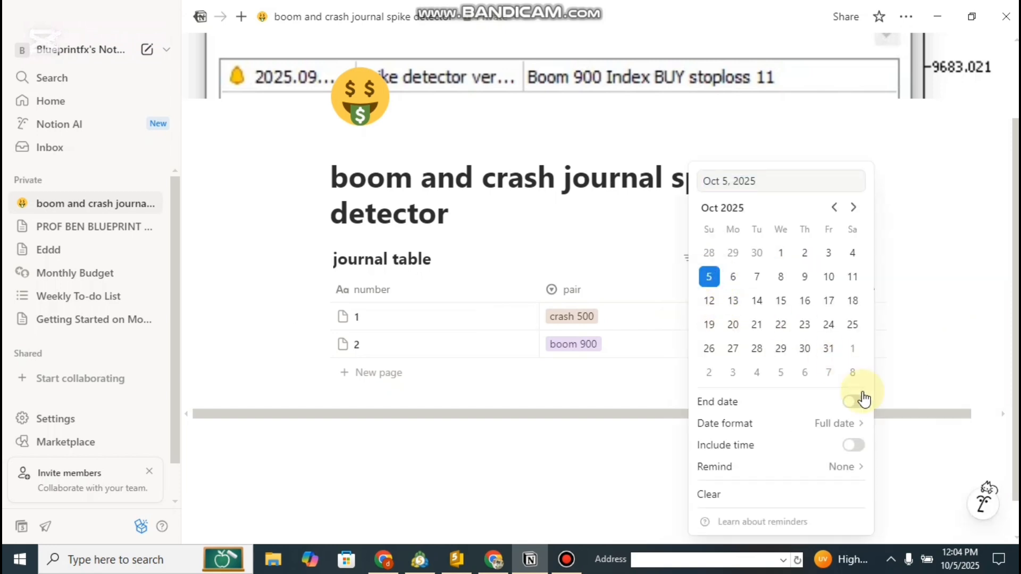
pyautogui.click(666, 455)
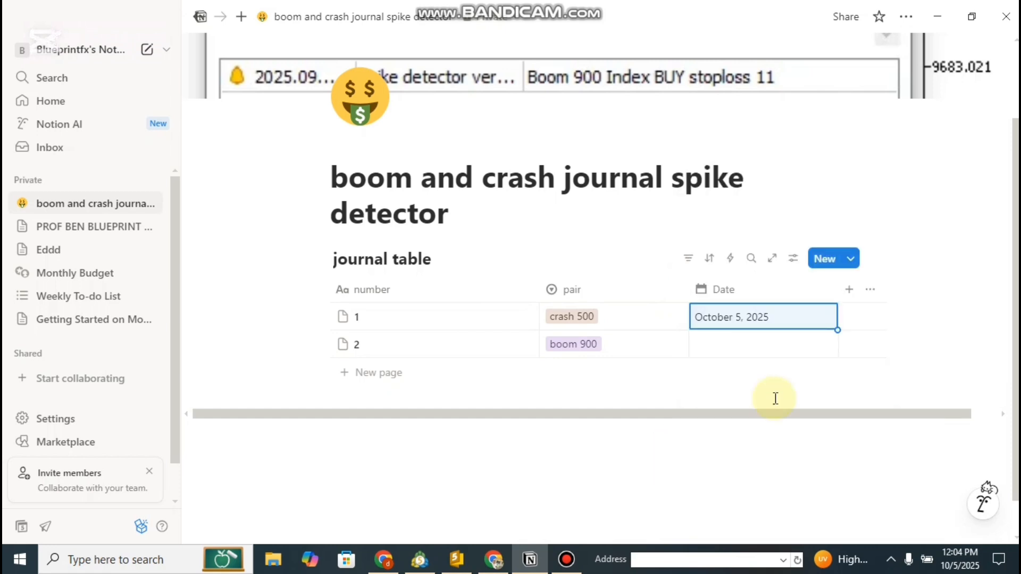
pyautogui.click(735, 350)
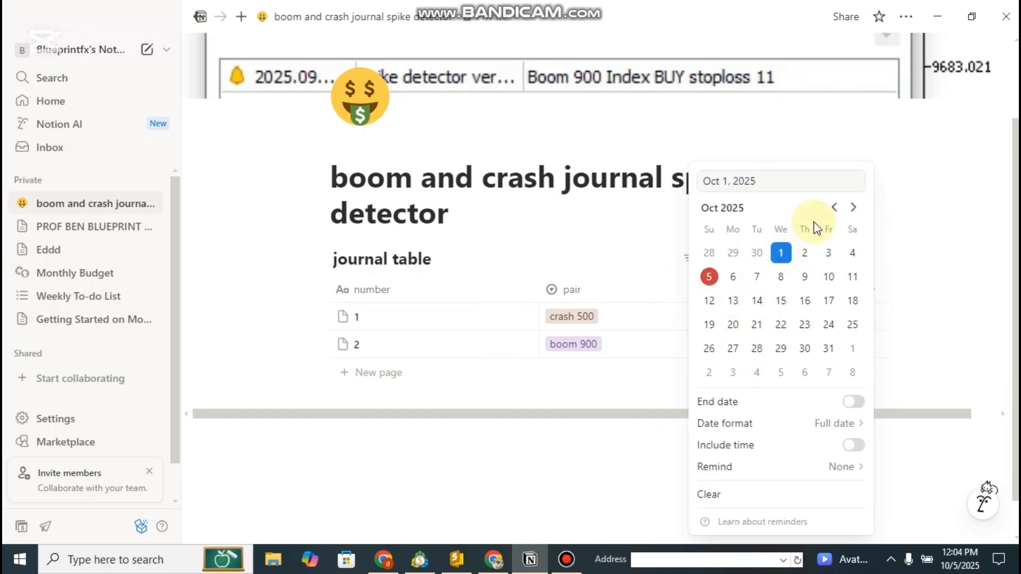
pyautogui.click(853, 207)
pyautogui.click(853, 207)
pyautogui.click(853, 207)
pyautogui.click(758, 276)
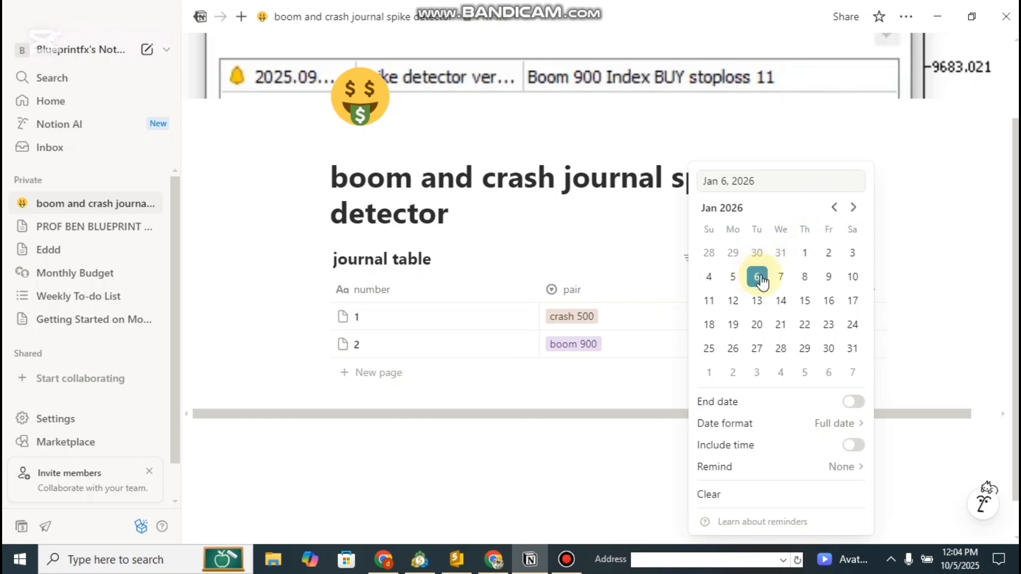
pyautogui.click(902, 335)
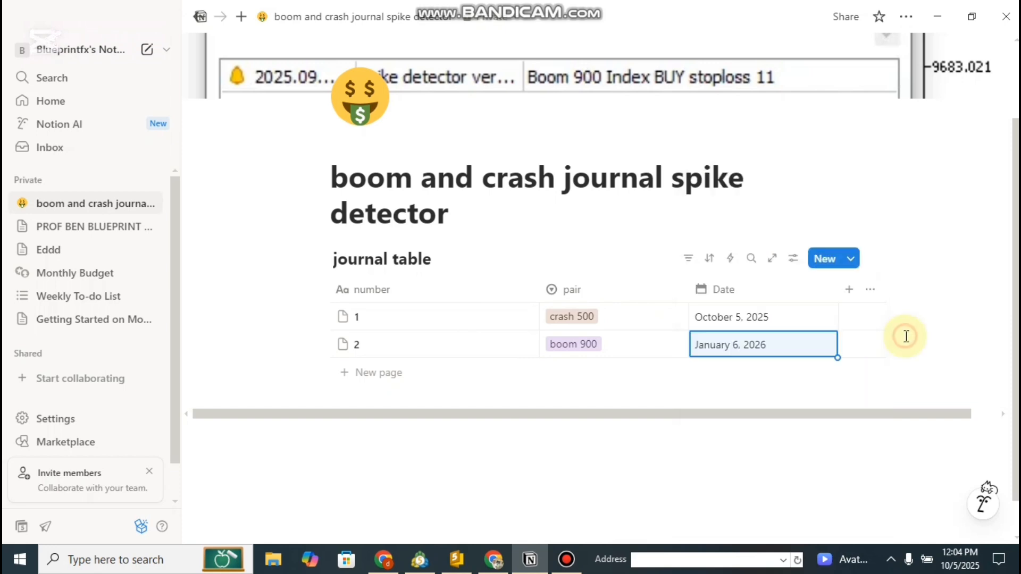
# Add a Multi-select property after the Date column and open its property settings
pyautogui.click(850, 290)
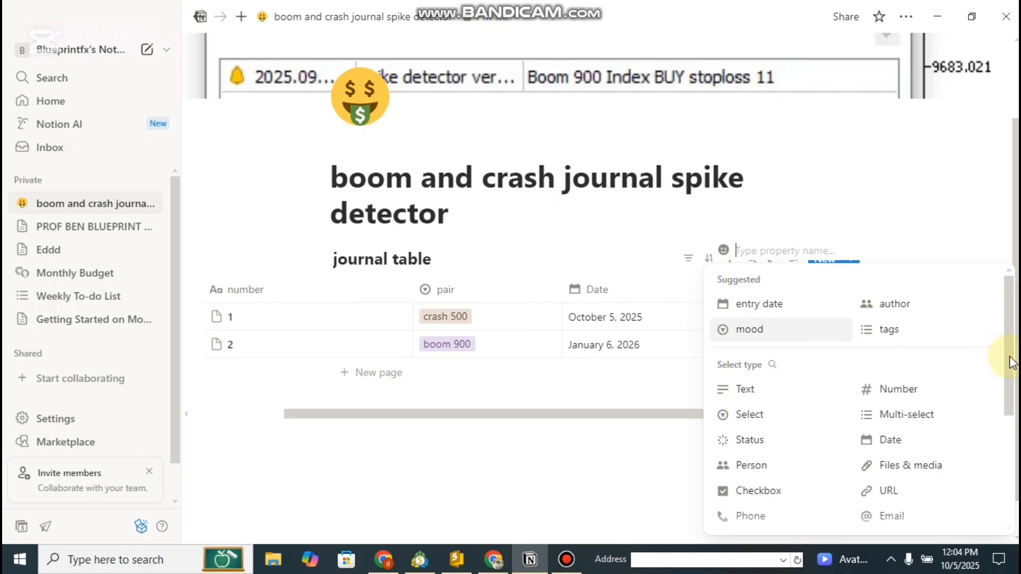
pyautogui.moveTo(1009, 358); pyautogui.dragTo(1006, 396)
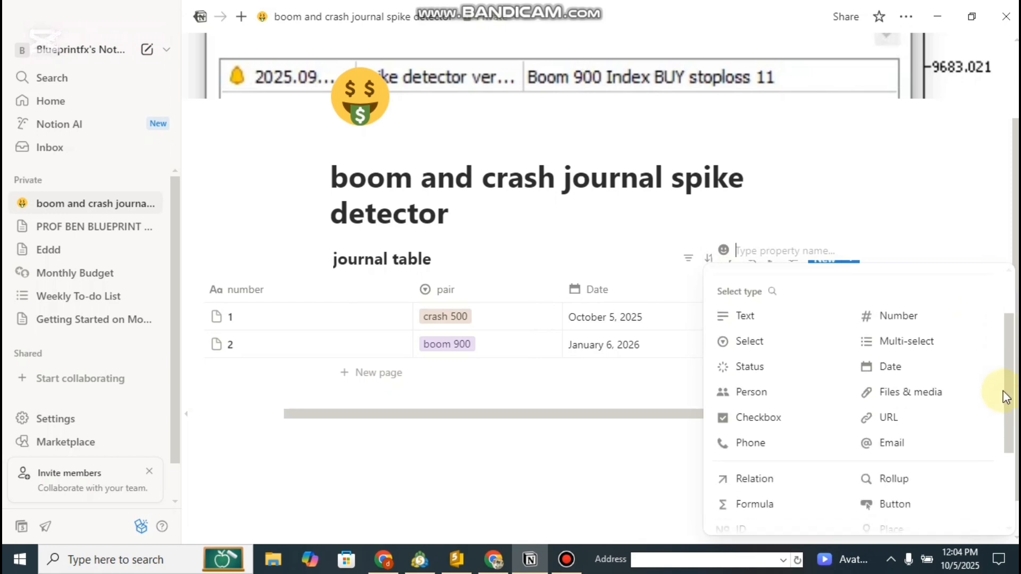
pyautogui.click(938, 356)
pyautogui.click(803, 298)
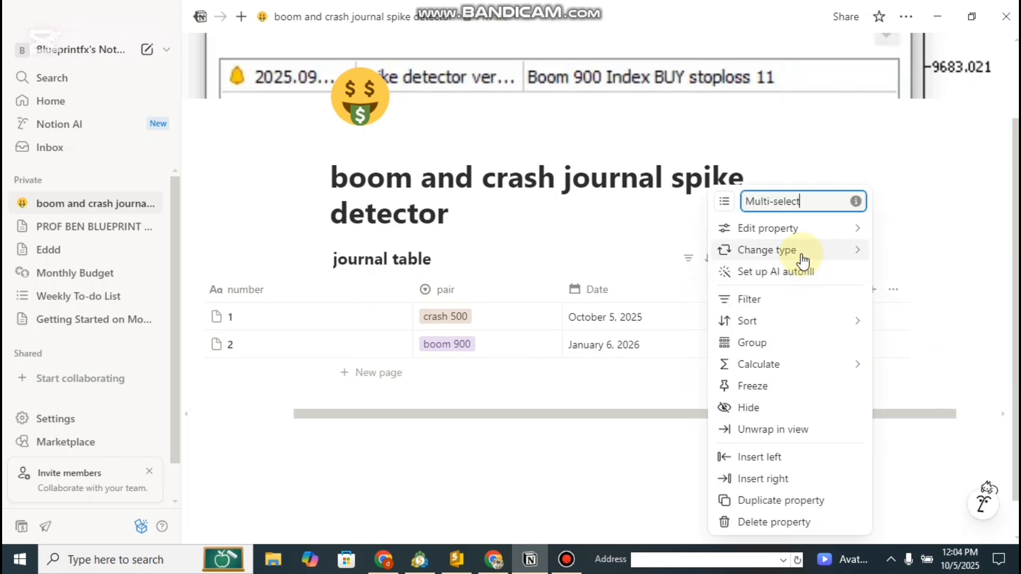
# Add "buy" and "sell" to the options of the new Multi-select property
pyautogui.moveTo(803, 233)
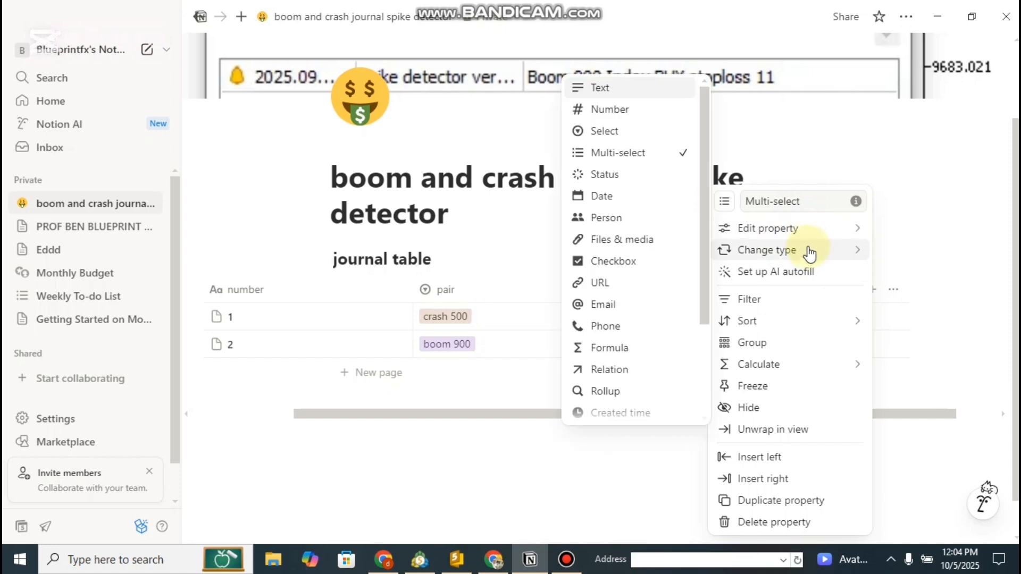
pyautogui.moveTo(743, 246)
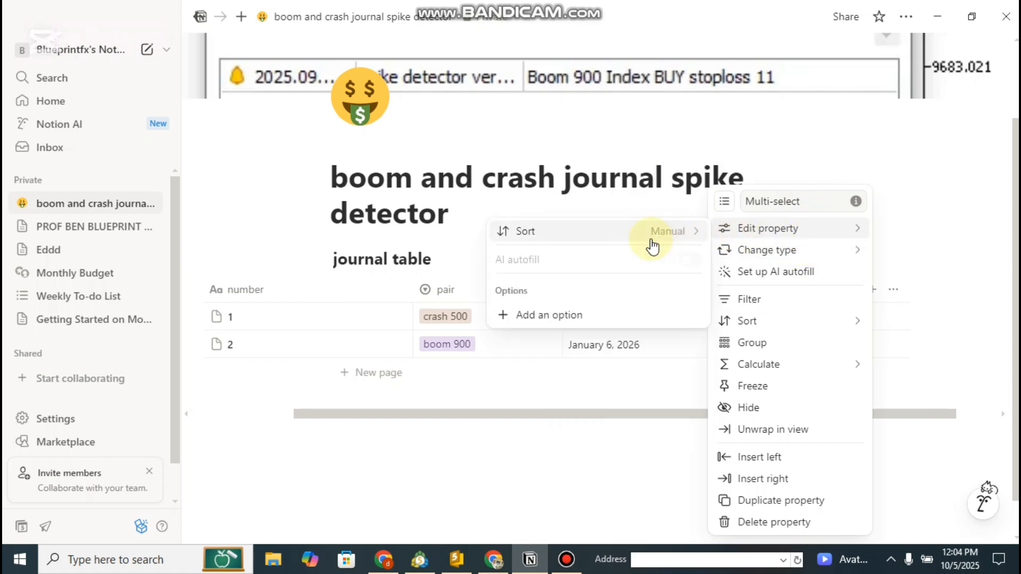
pyautogui.click(572, 317)
pyautogui.write('b')
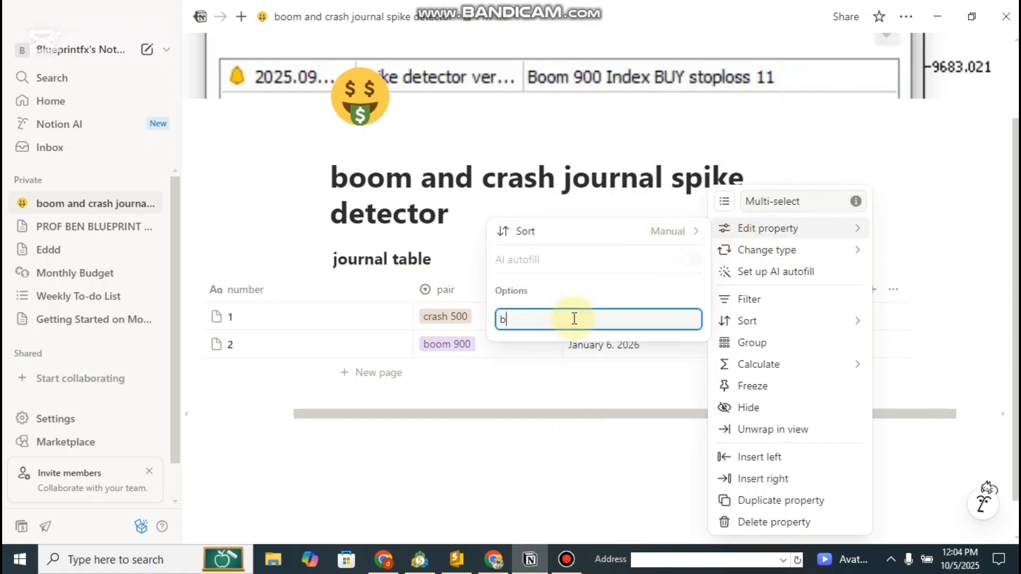
pyautogui.write('uy')
pyautogui.press('Return')
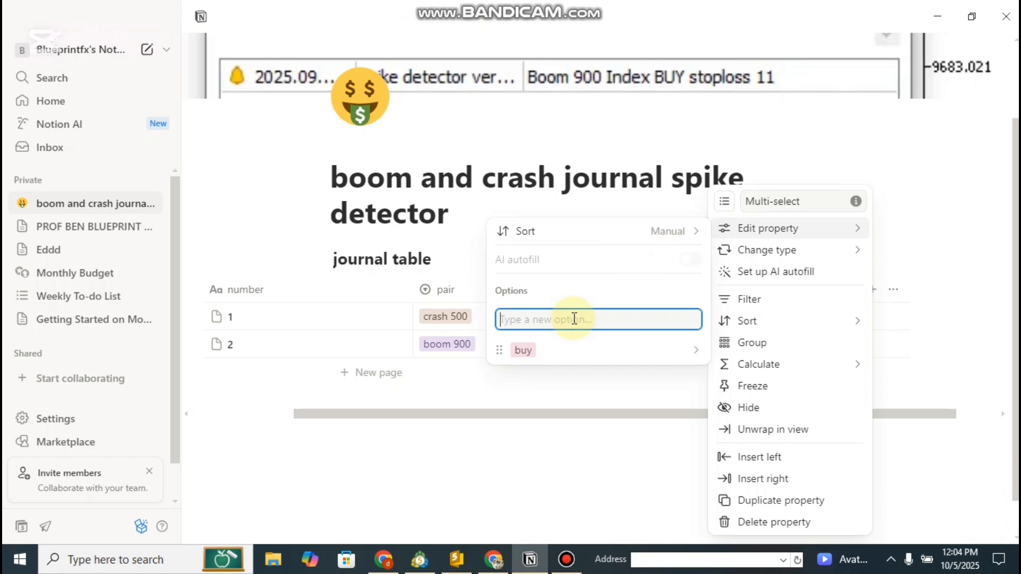
pyautogui.press('Return')
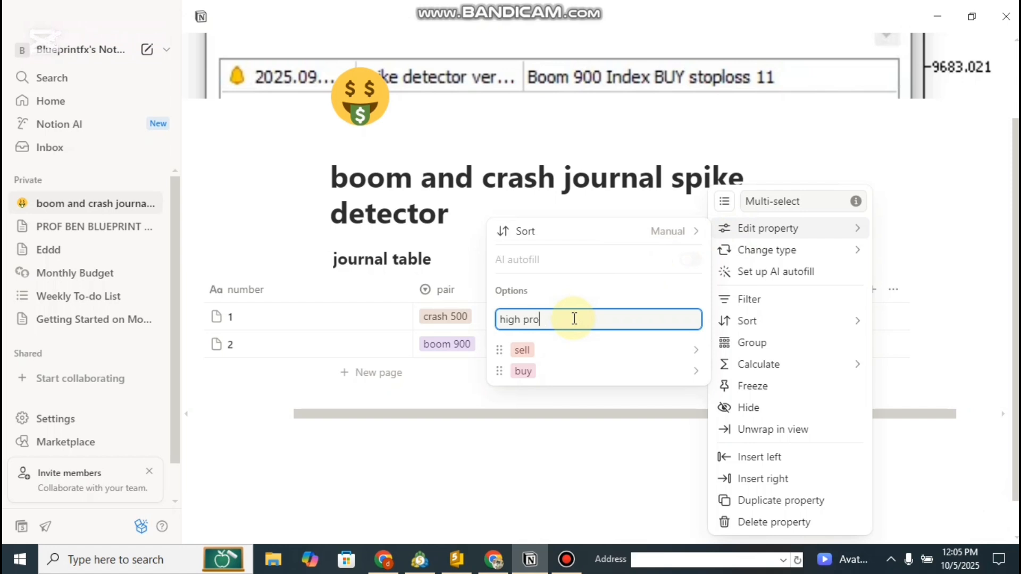
# Add "high prob", "medium prob", "low prob" and "poor prob" to the options of the Multi-select property
pyautogui.press('Return')
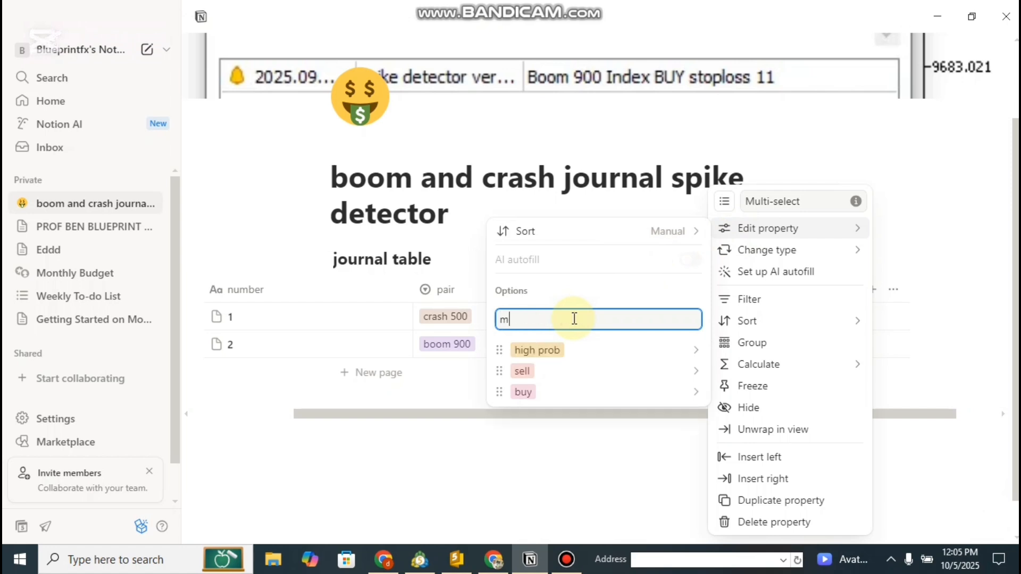
pyautogui.write('medium pro')
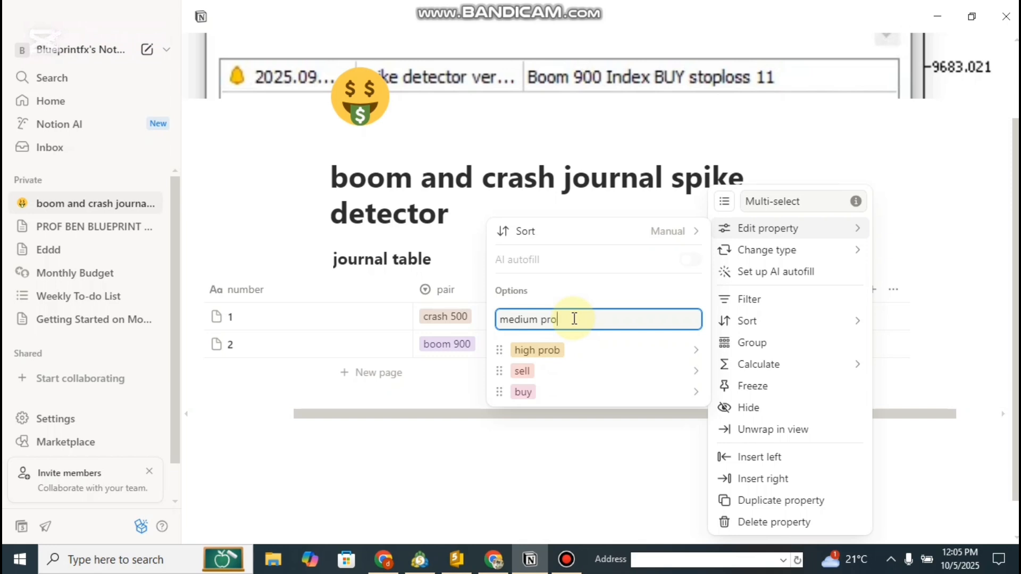
pyautogui.write('b')
pyautogui.press('Return')
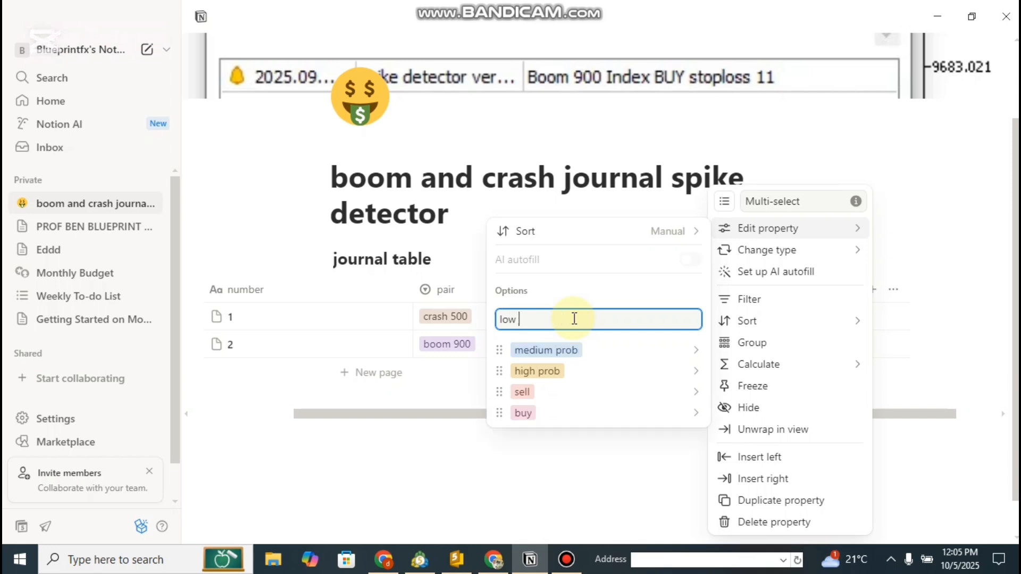
pyautogui.press('Return')
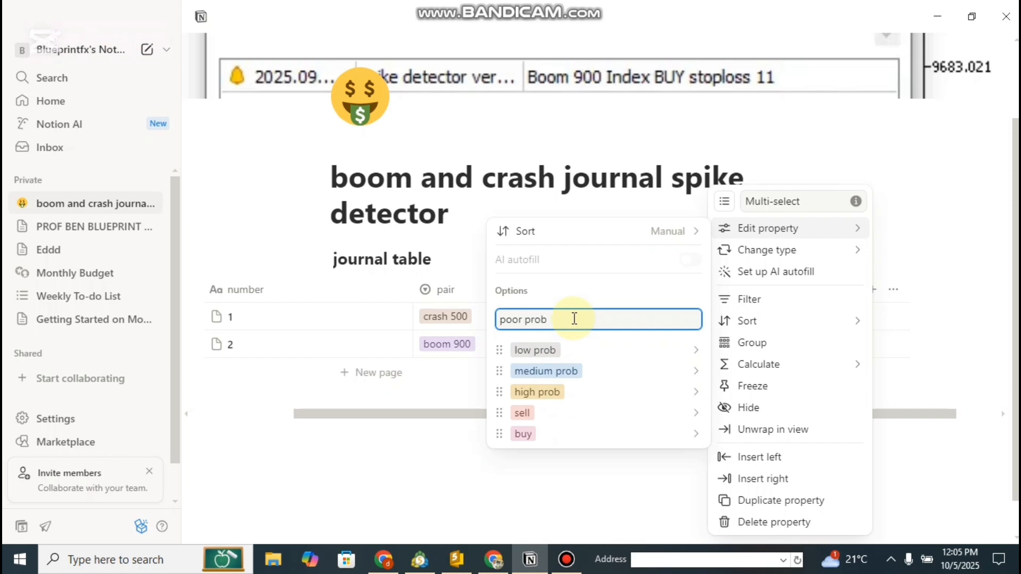
pyautogui.press('Return')
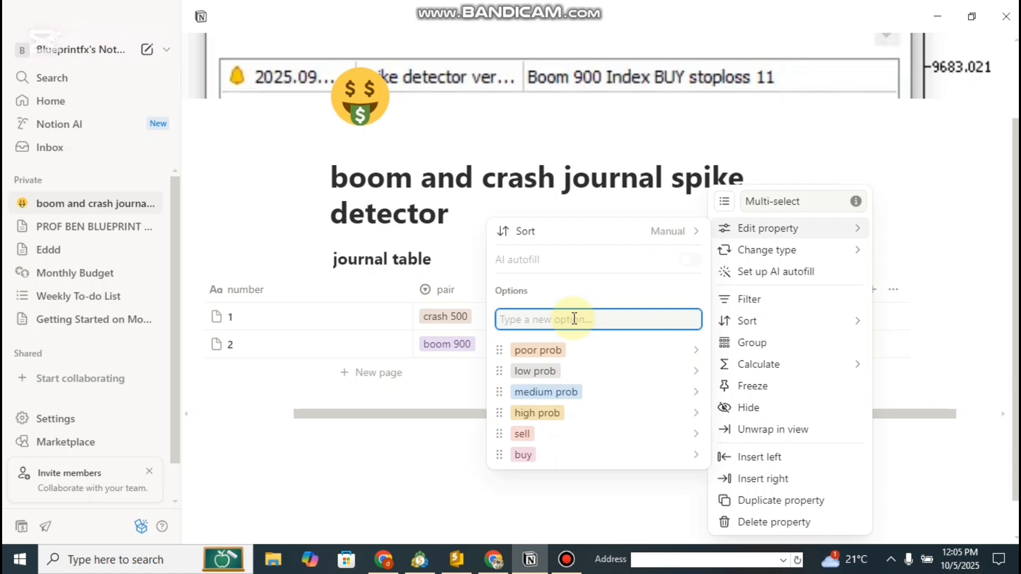
pyautogui.click(472, 375)
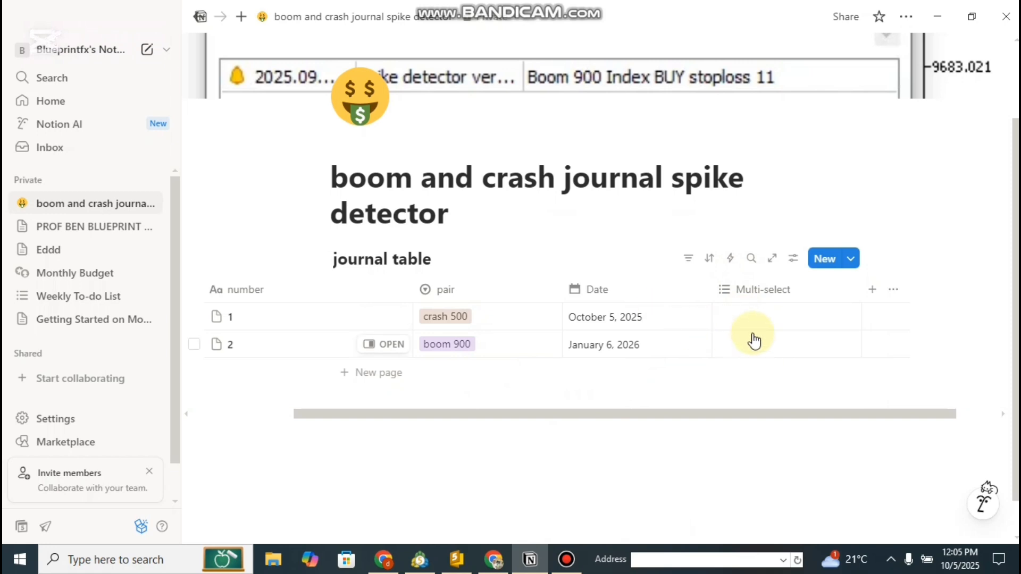
# Rename the Multi-select property as Bias
pyautogui.click(753, 291)
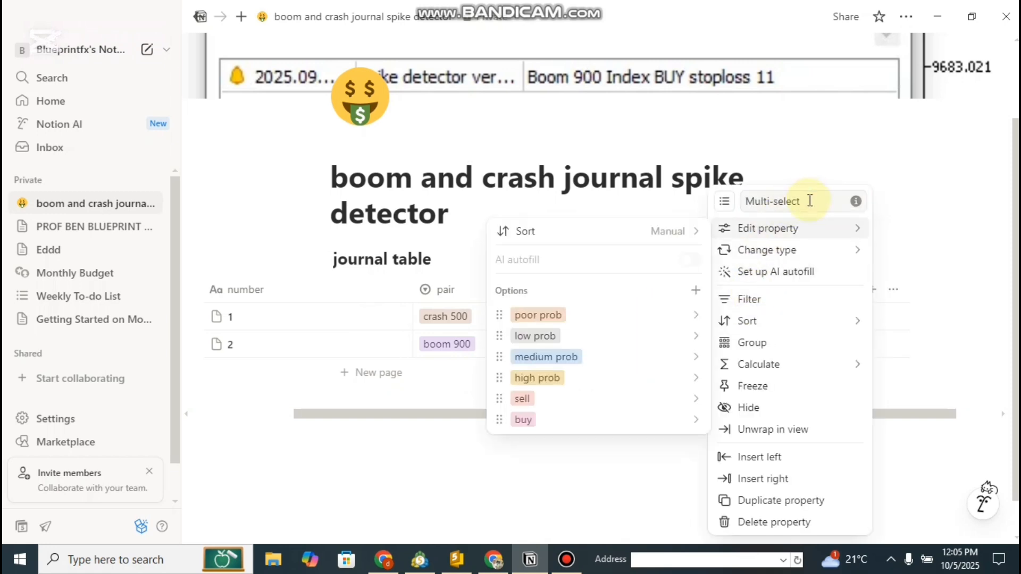
pyautogui.press('BackSpace')
pyautogui.press('BackSpace')
pyautogui.press('BackSpace')
pyautogui.press('BackSpace')
pyautogui.press('BackSpace')
pyautogui.press('BackSpace')
pyautogui.press('BackSpace')
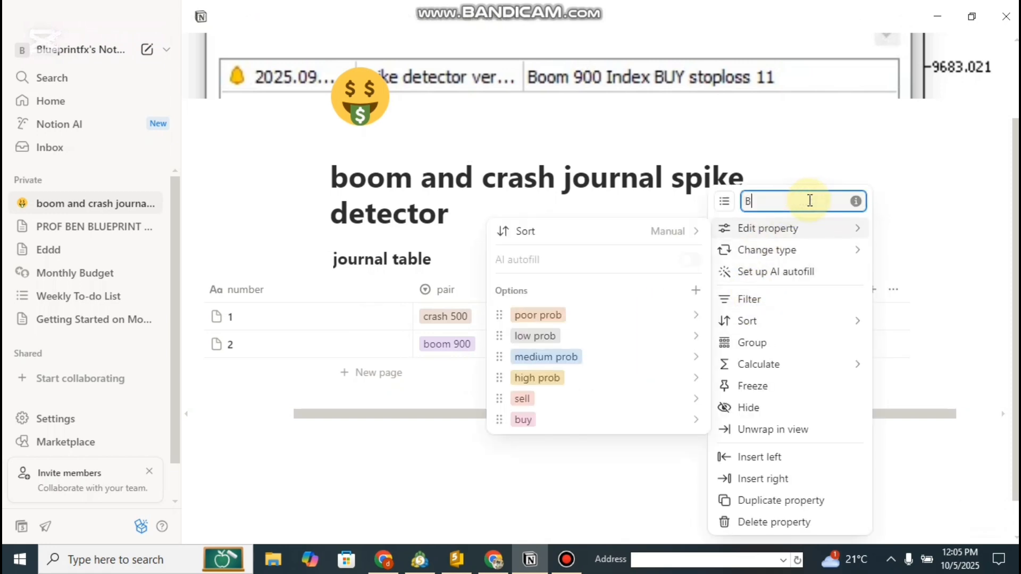
pyautogui.click(956, 319)
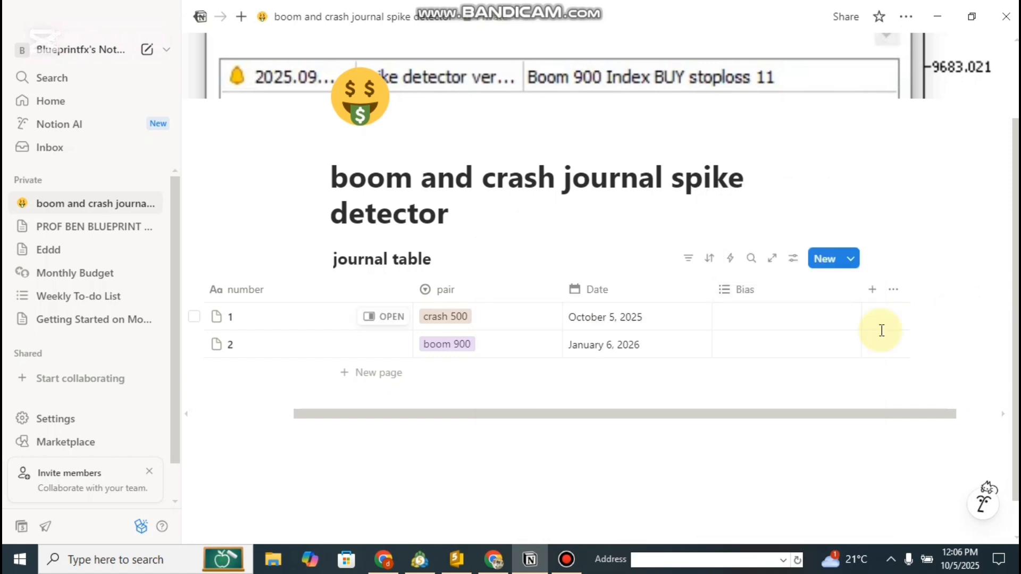
# Add a URL property named "entry price" after the Bias column
pyautogui.moveTo(653, 422); pyautogui.dragTo(693, 421)
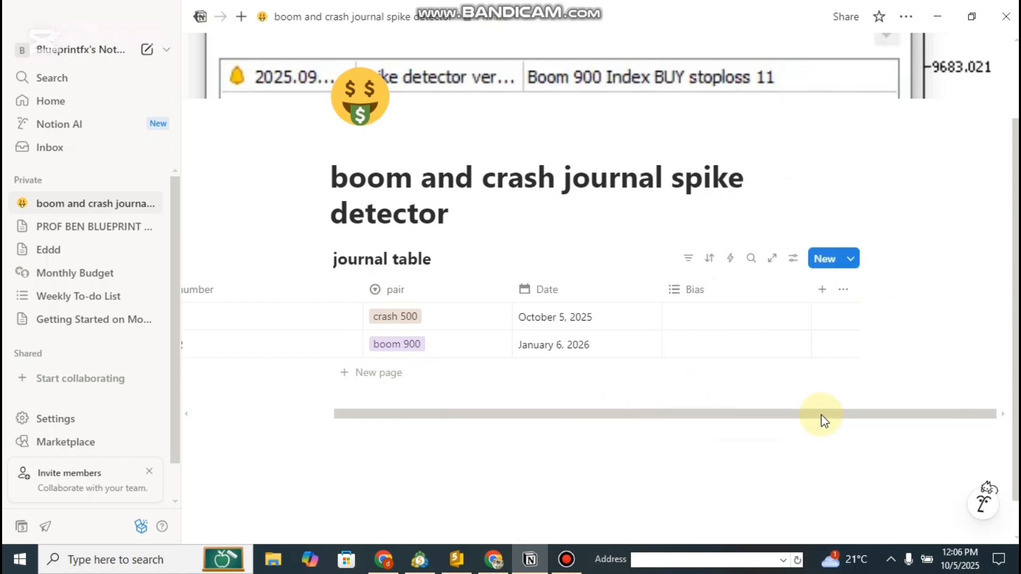
pyautogui.click(822, 291)
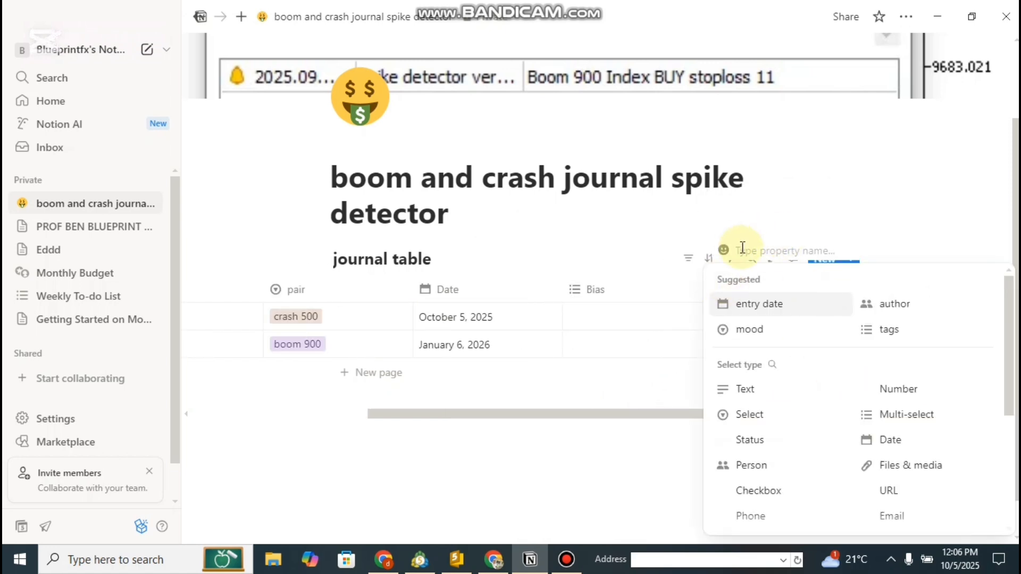
pyautogui.write('entry price')
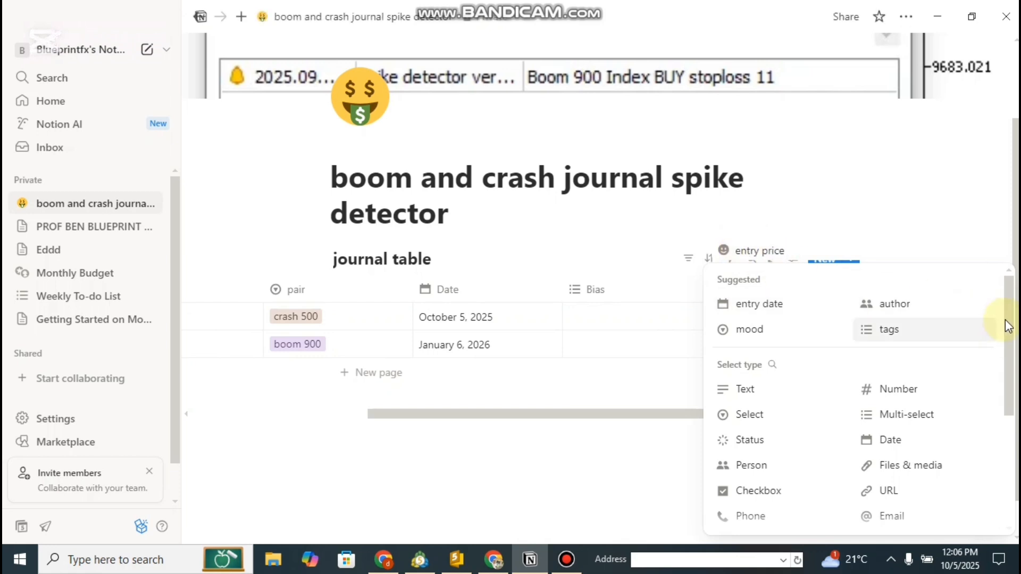
pyautogui.moveTo(1006, 324); pyautogui.dragTo(1011, 387)
pyautogui.scroll(-2, 861, 353)
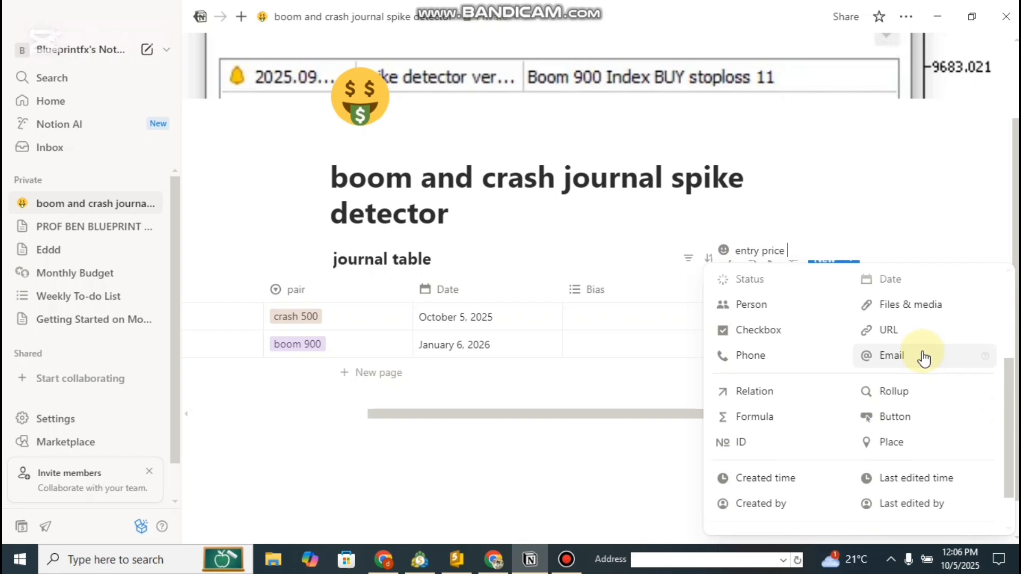
pyautogui.click(900, 335)
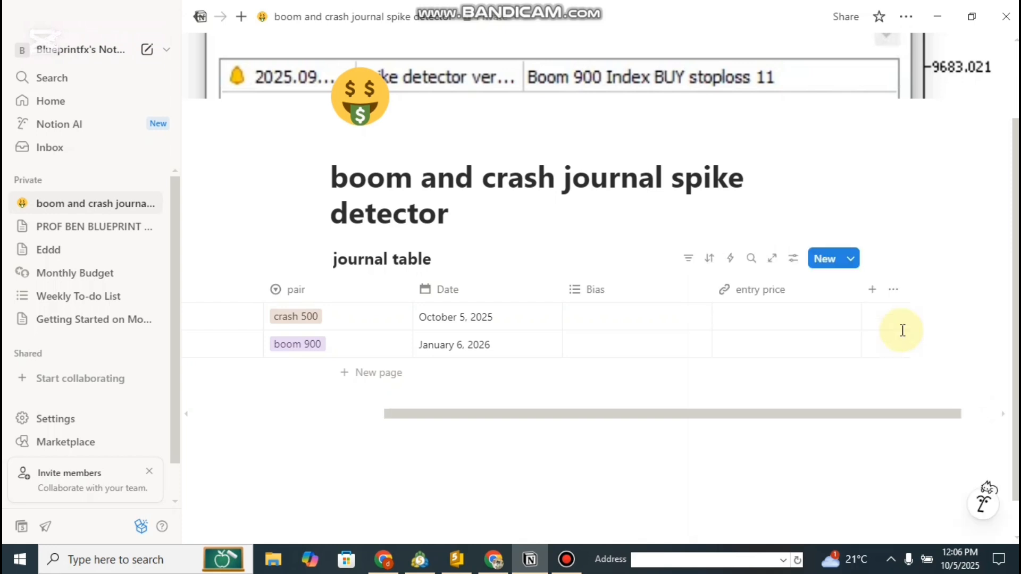
# Switch to the MetaTrader terminal, load Crash 600 Index into the open chart and capture a screenshot of the chart area
pyautogui.click(421, 560)
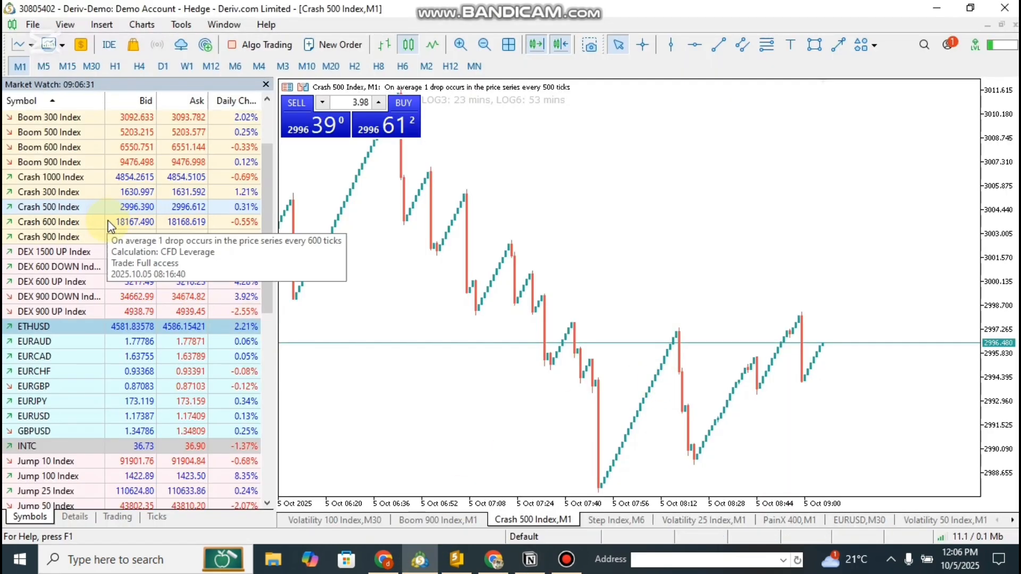
pyautogui.moveTo(170, 221); pyautogui.dragTo(418, 228)
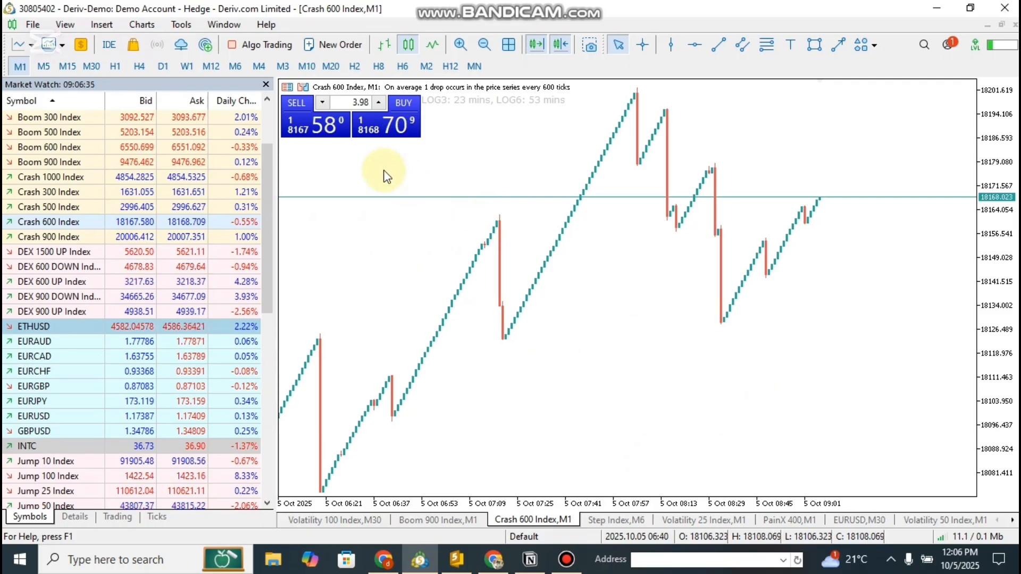
pyautogui.press('super+shift+s')
pyautogui.moveTo(274, 76); pyautogui.dragTo(985, 519)
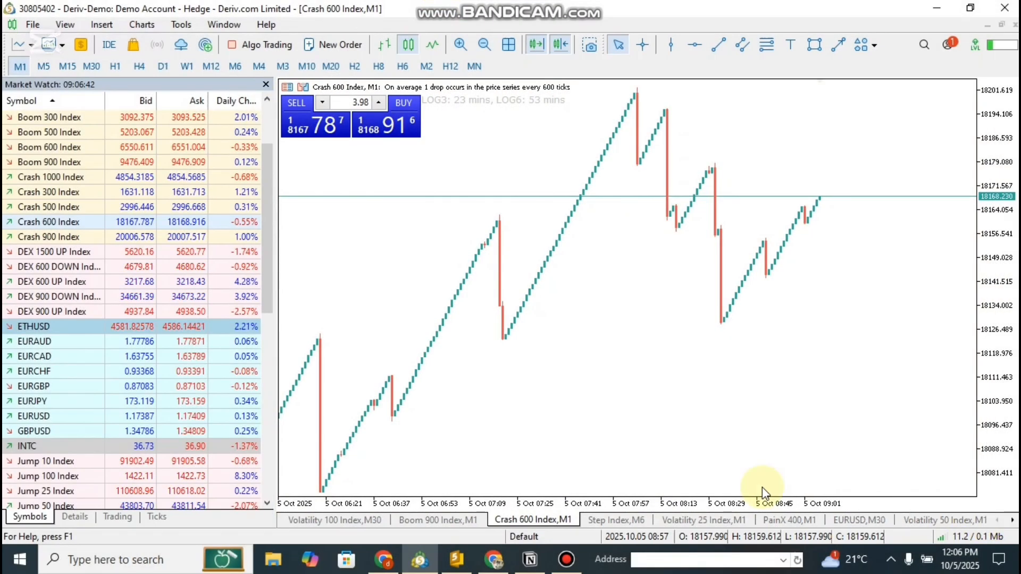
pyautogui.click(494, 560)
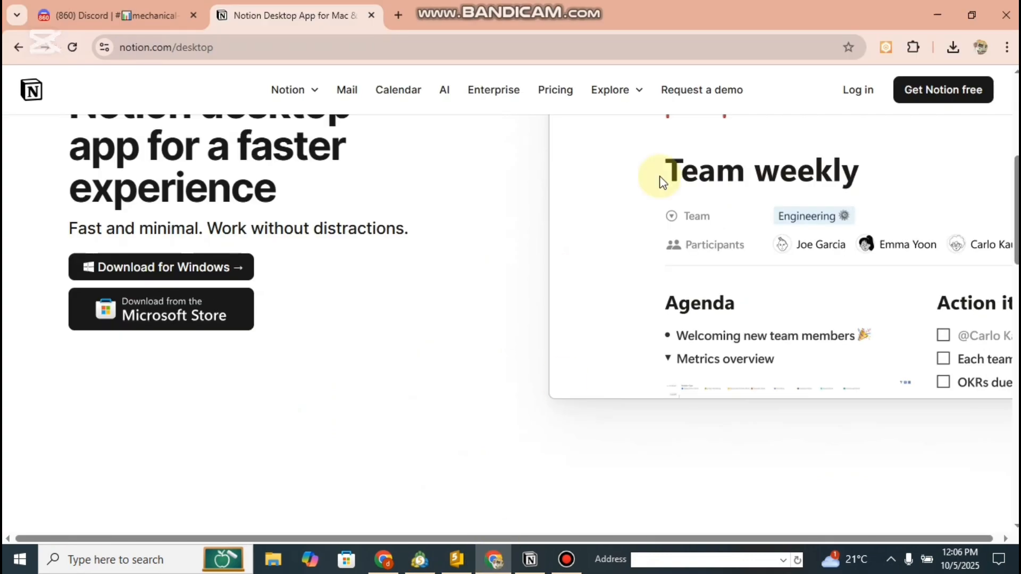
pyautogui.click(400, 22)
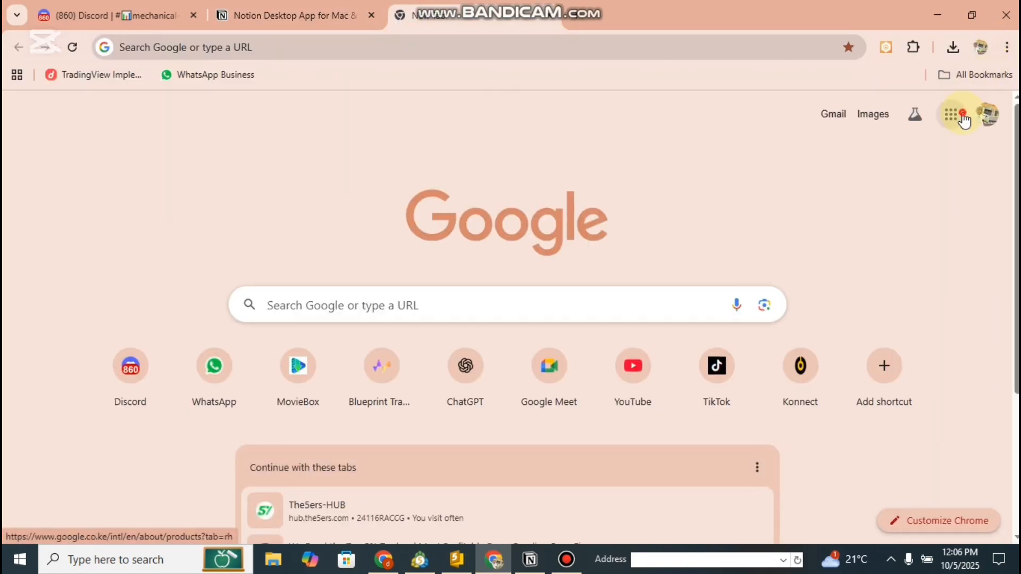
pyautogui.click(963, 116)
pyautogui.click(981, 47)
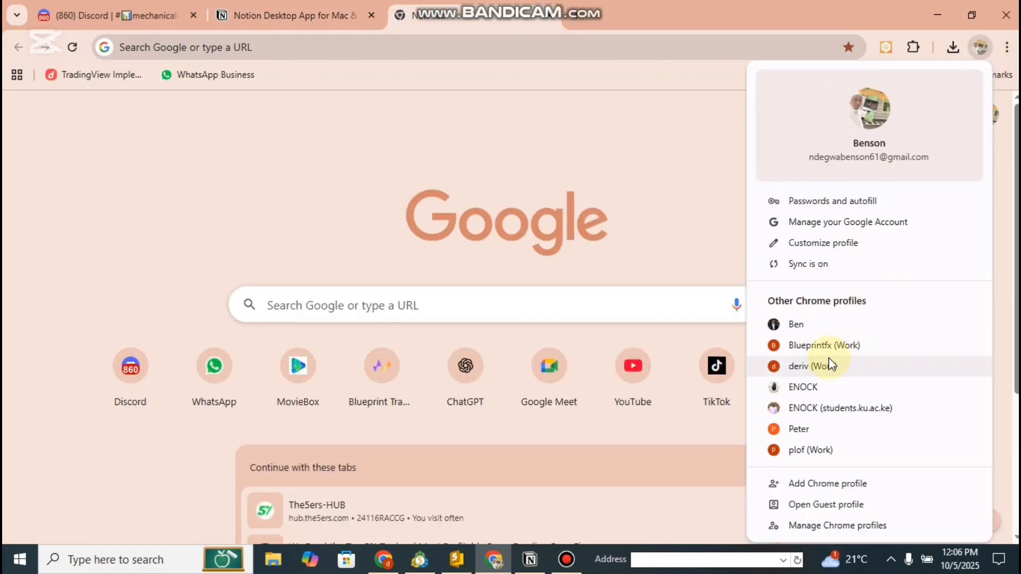
# Switch to the deriv work profile's Chrome window, open Google Drive and dismiss its file-moving tip
pyautogui.click(390, 557)
pyautogui.click(1000, 81)
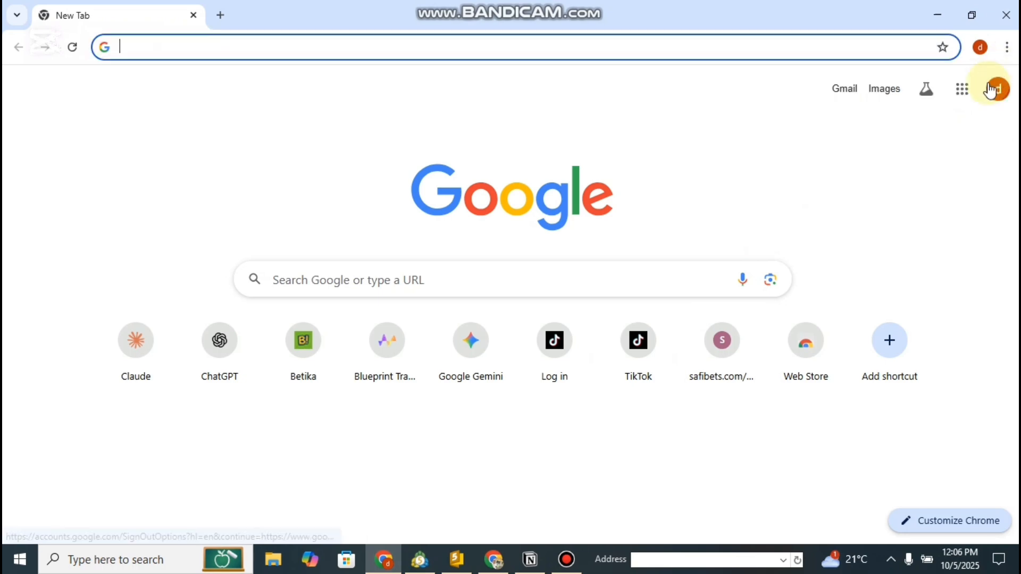
pyautogui.click(964, 88)
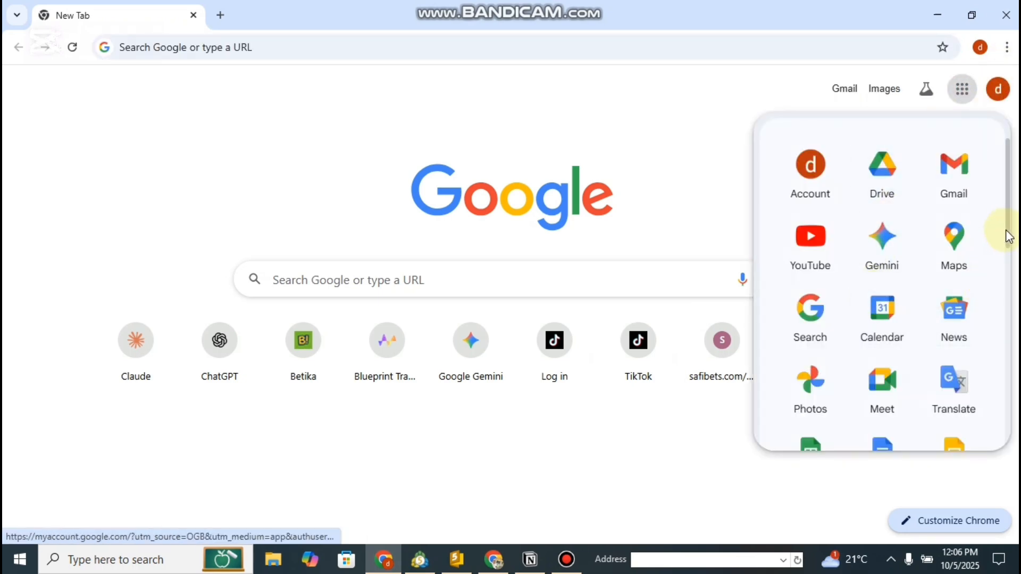
pyautogui.scroll(-1, 879, 176)
pyautogui.click(880, 181)
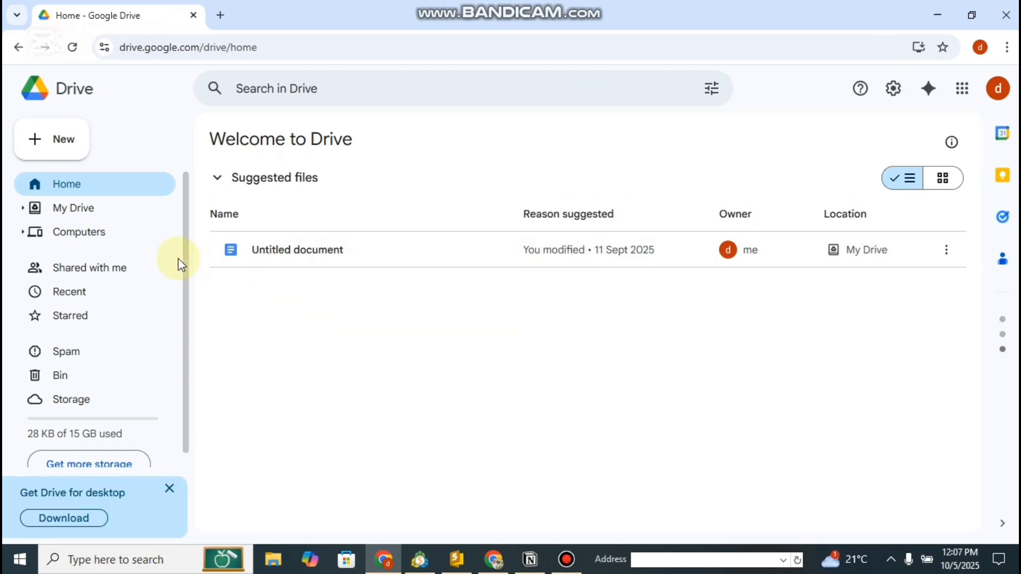
pyautogui.click(57, 156)
pyautogui.click(289, 324)
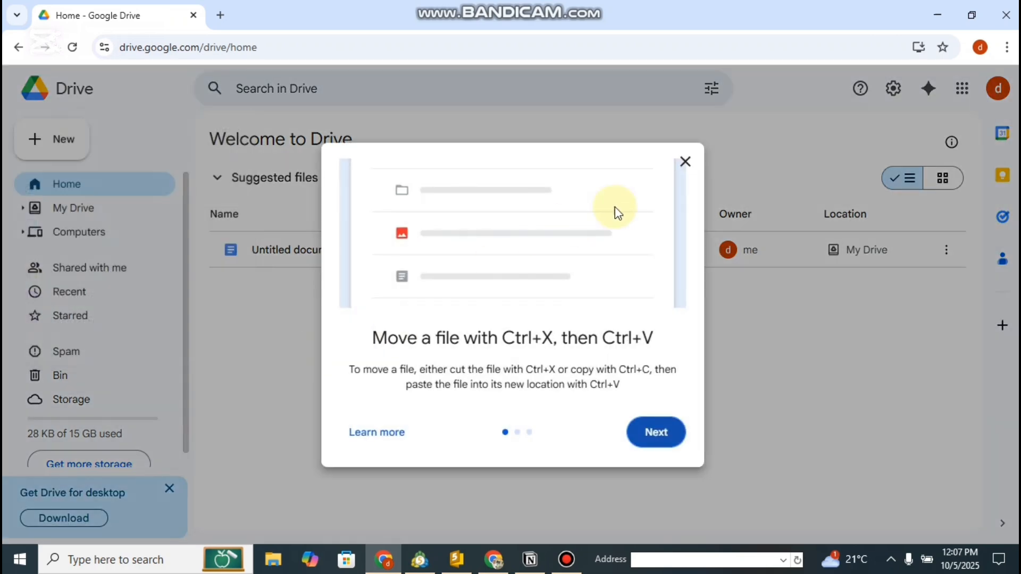
pyautogui.click(685, 162)
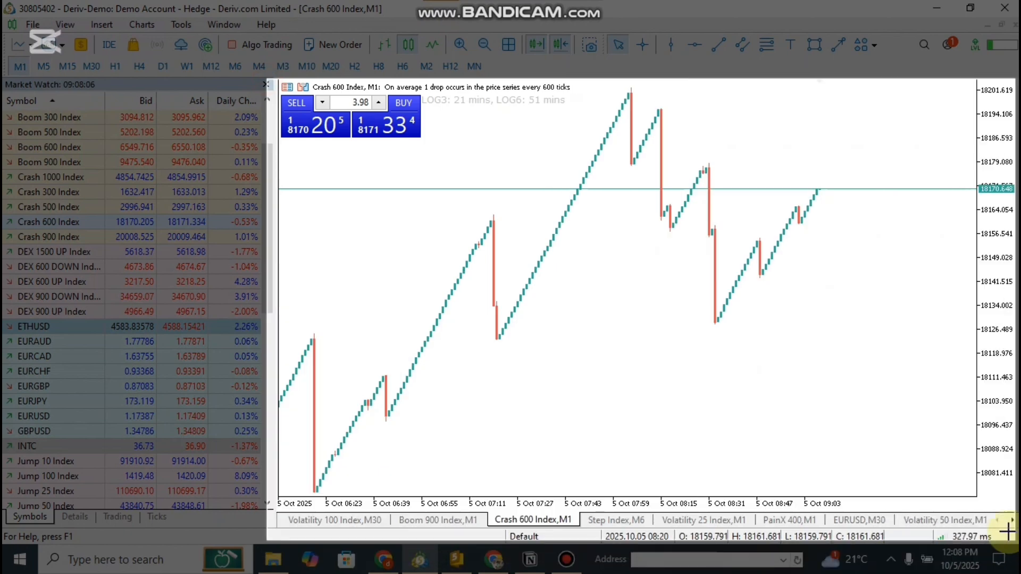
# View the image PNG from the Downloads folder in Photos, and close it
pyautogui.click(999, 560)
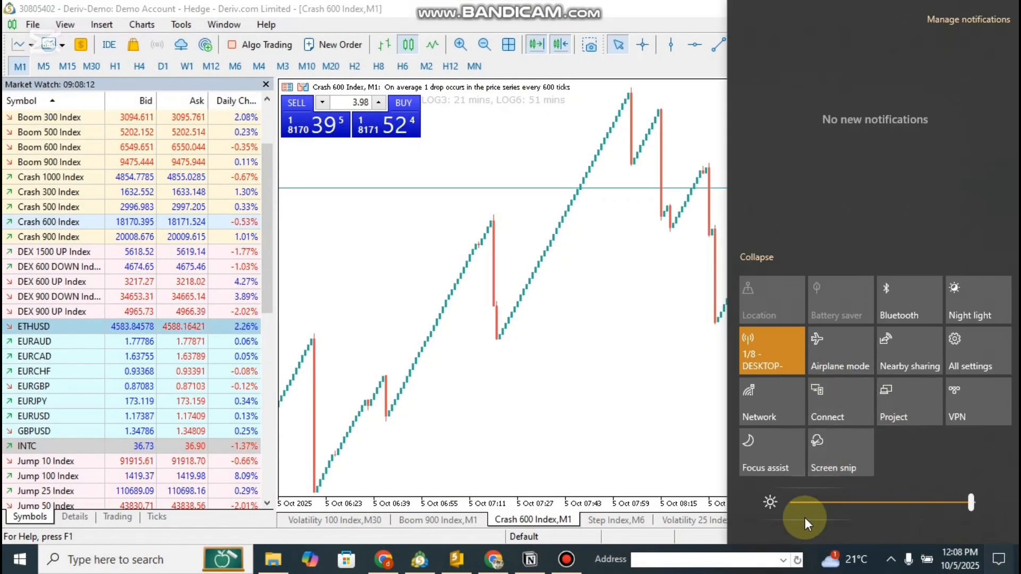
pyautogui.click(598, 423)
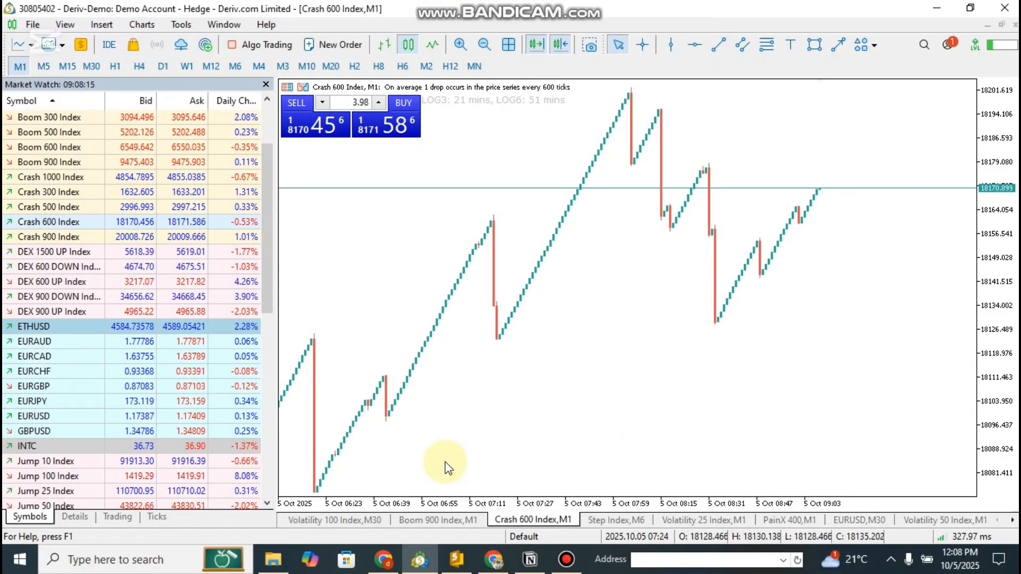
pyautogui.click(273, 559)
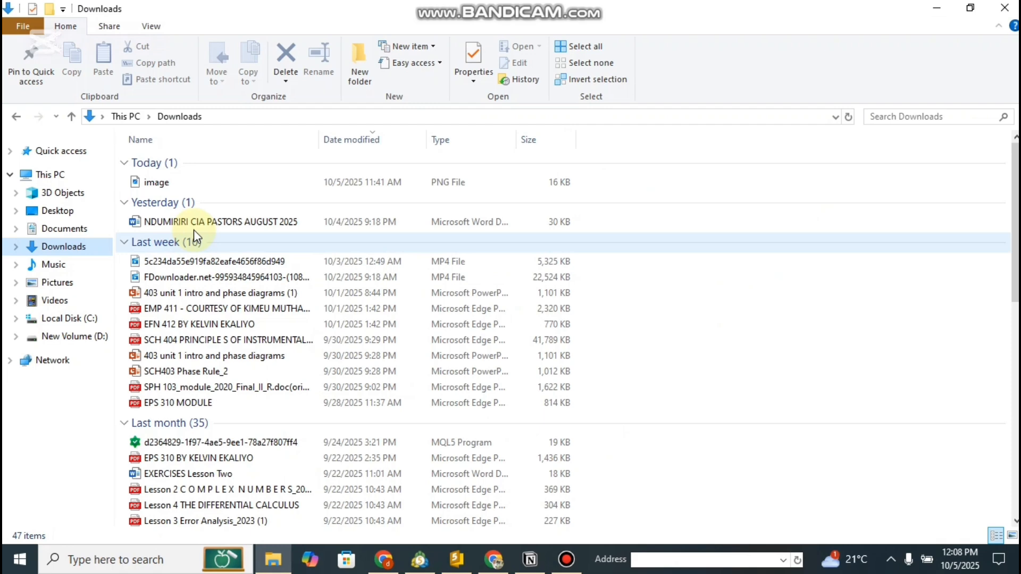
pyautogui.doubleClick(180, 185)
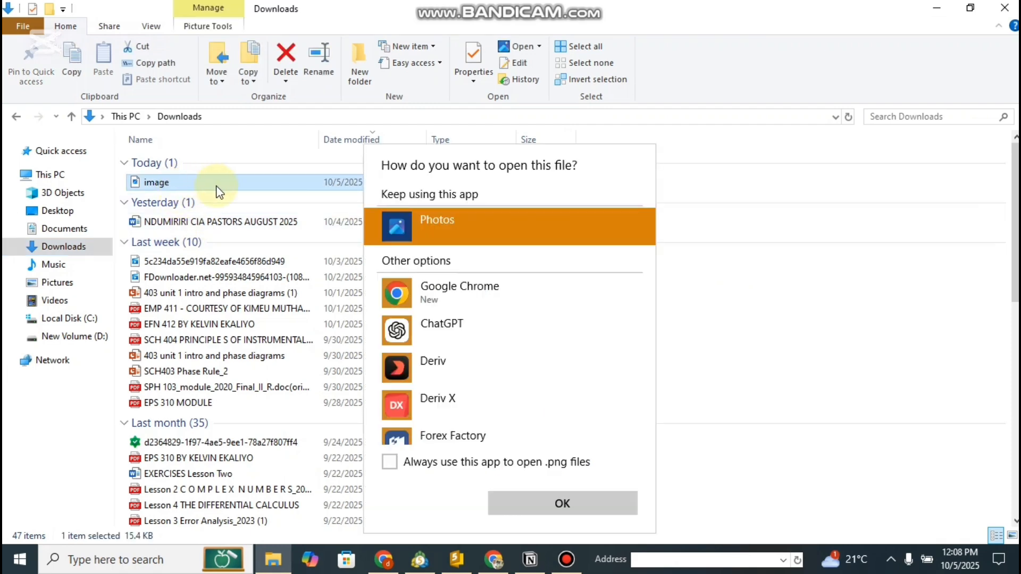
pyautogui.click(564, 502)
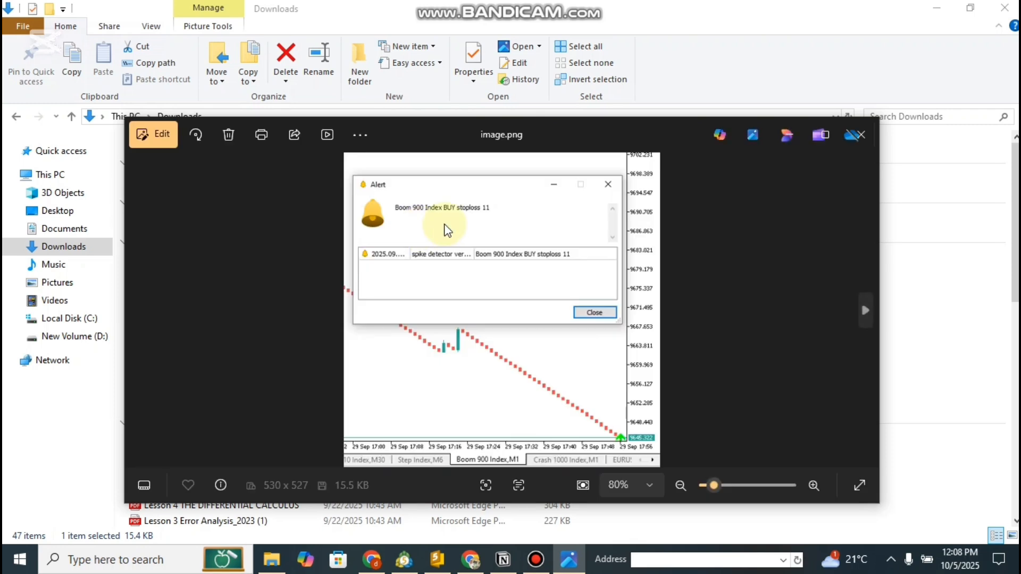
pyautogui.click(851, 146)
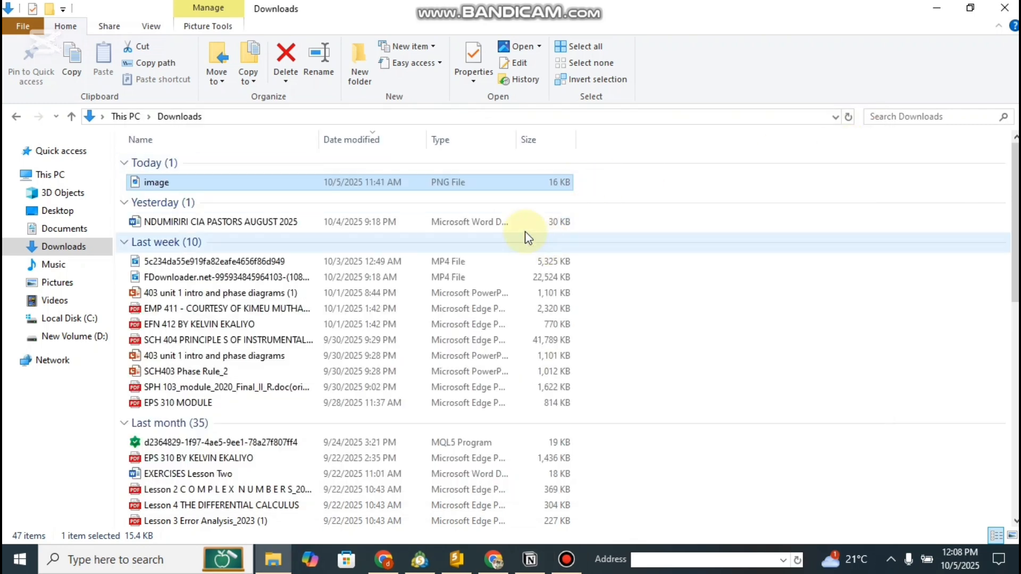
# Rename yesterday's Word document in the Downloads folder as "confidential"
pyautogui.click(509, 221)
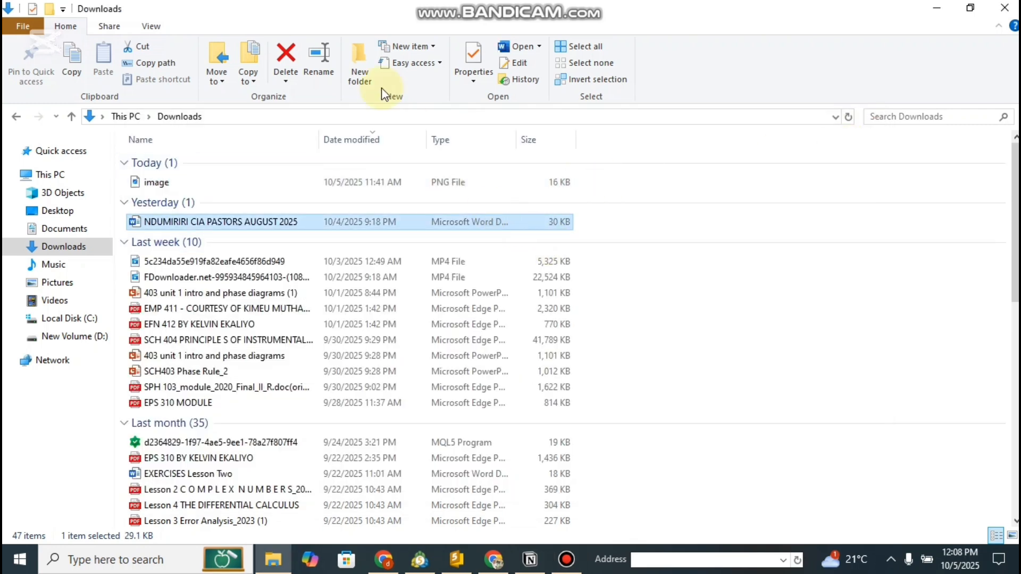
pyautogui.click(330, 68)
pyautogui.press('BackSpace')
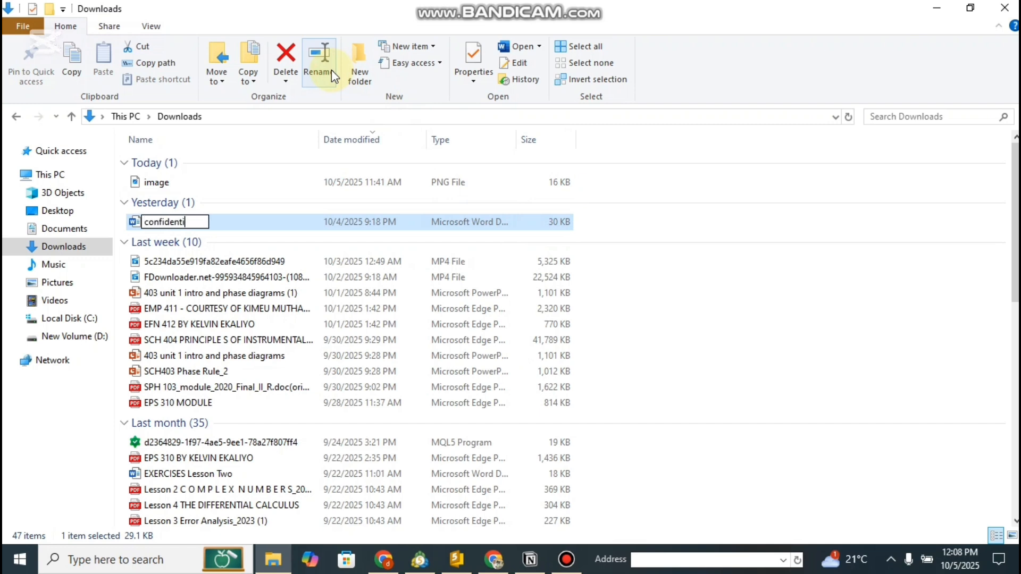
pyautogui.write('l')
pyautogui.click(708, 268)
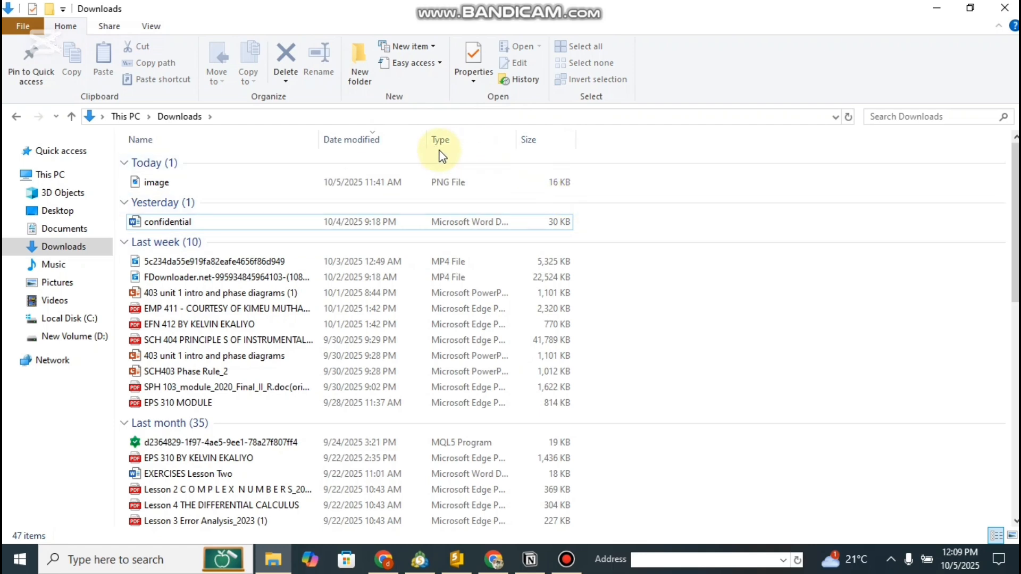
pyautogui.click(529, 559)
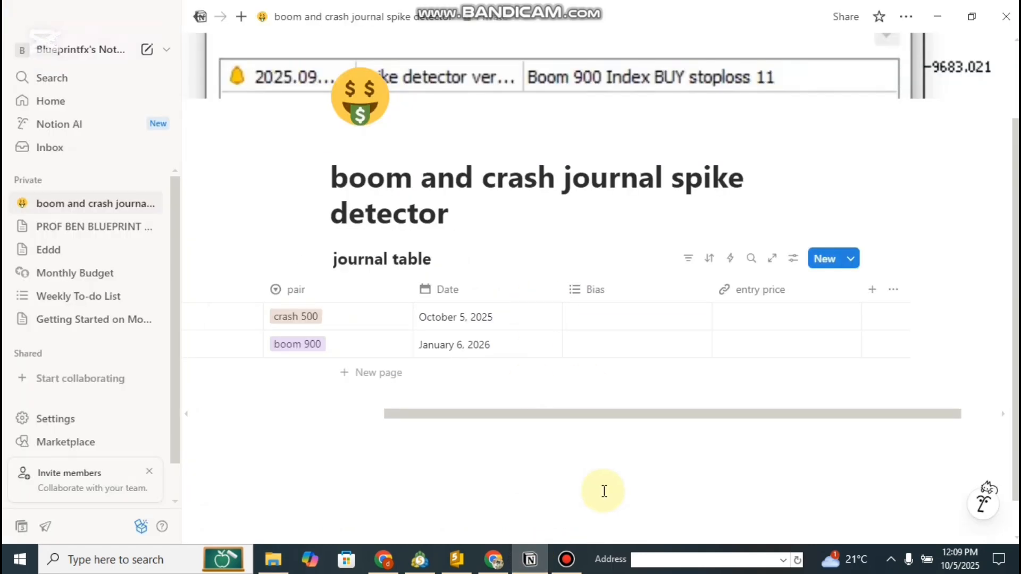
pyautogui.click(493, 558)
pyautogui.hotkey('ctrl', 'o')
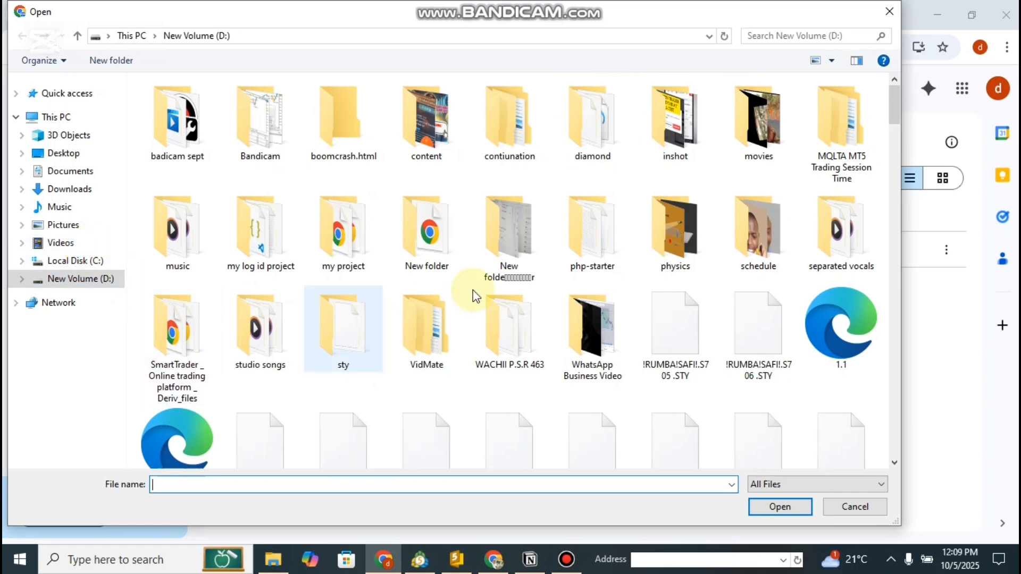
pyautogui.click(890, 11)
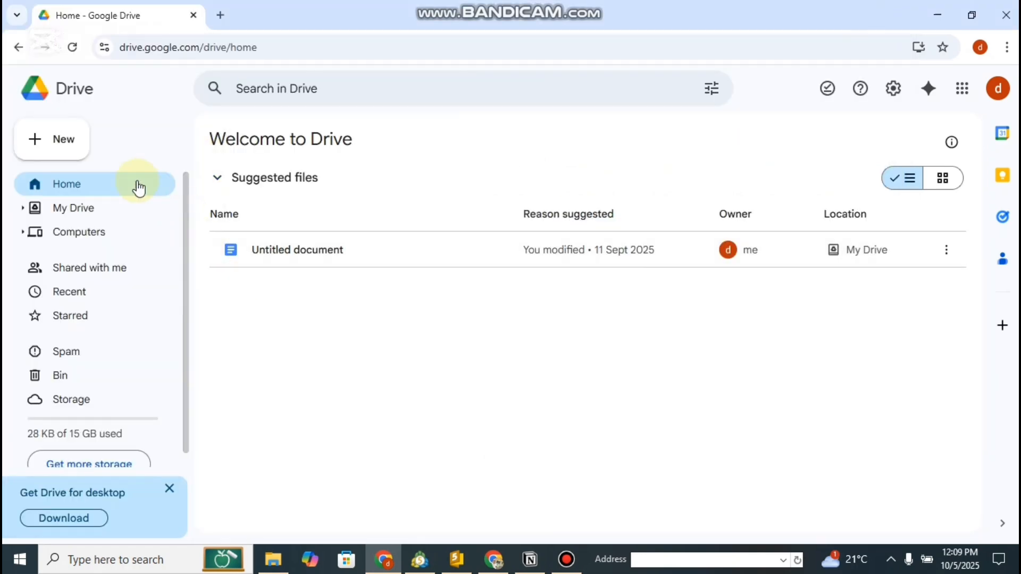
# Upload the image PNG from the Downloads folder to Google Drive
pyautogui.click(64, 141)
pyautogui.click(100, 178)
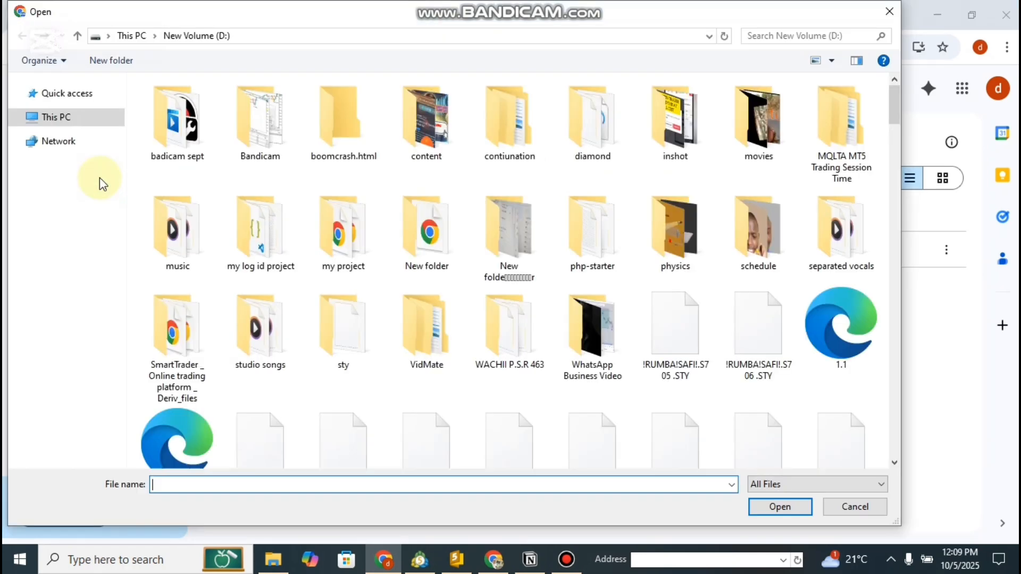
pyautogui.click(75, 190)
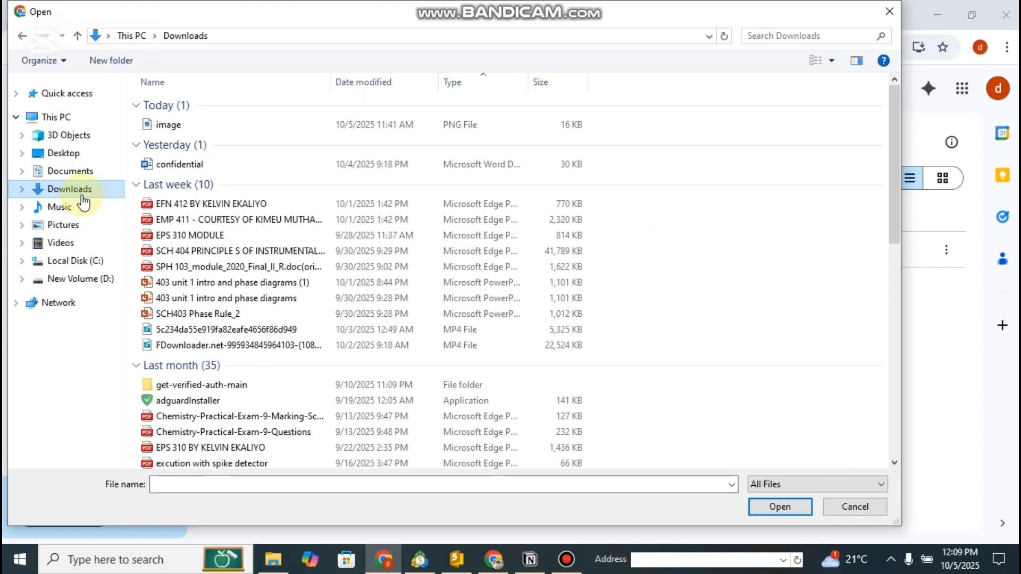
pyautogui.click(190, 127)
pyautogui.click(796, 508)
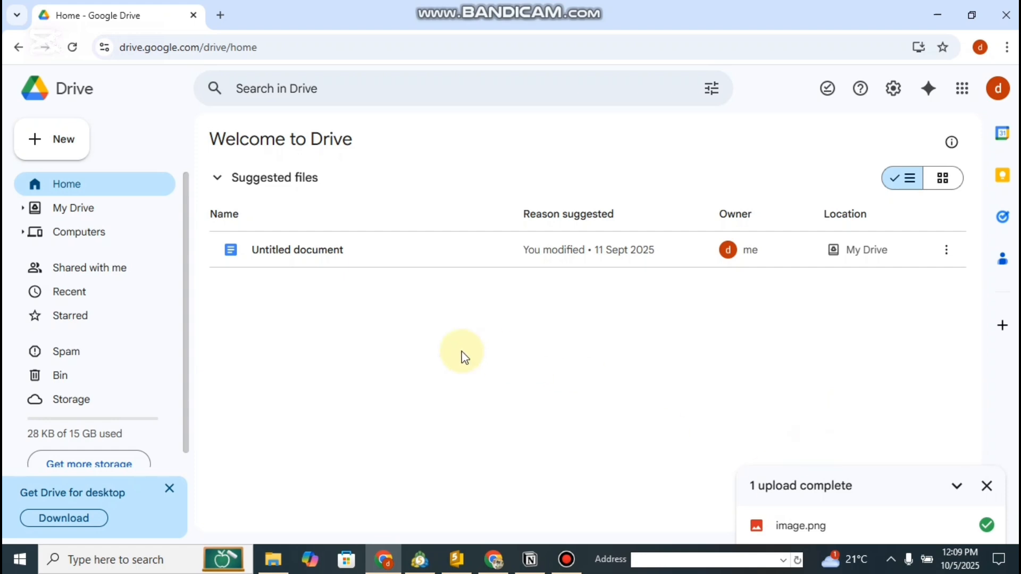
# Open the uploaded image.png in Drive and set its general access to "Anyone with the link"
pyautogui.click(798, 520)
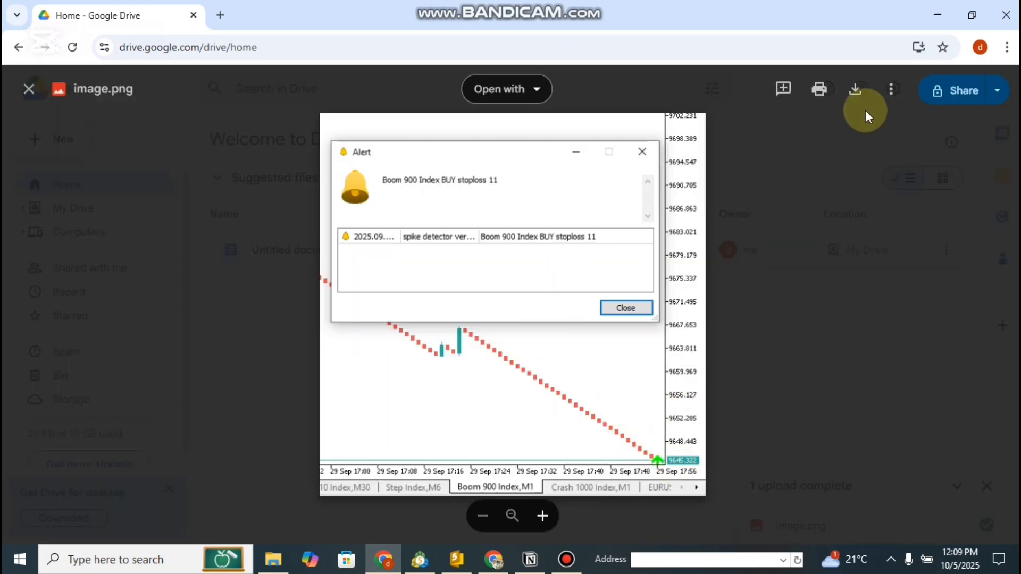
pyautogui.click(968, 91)
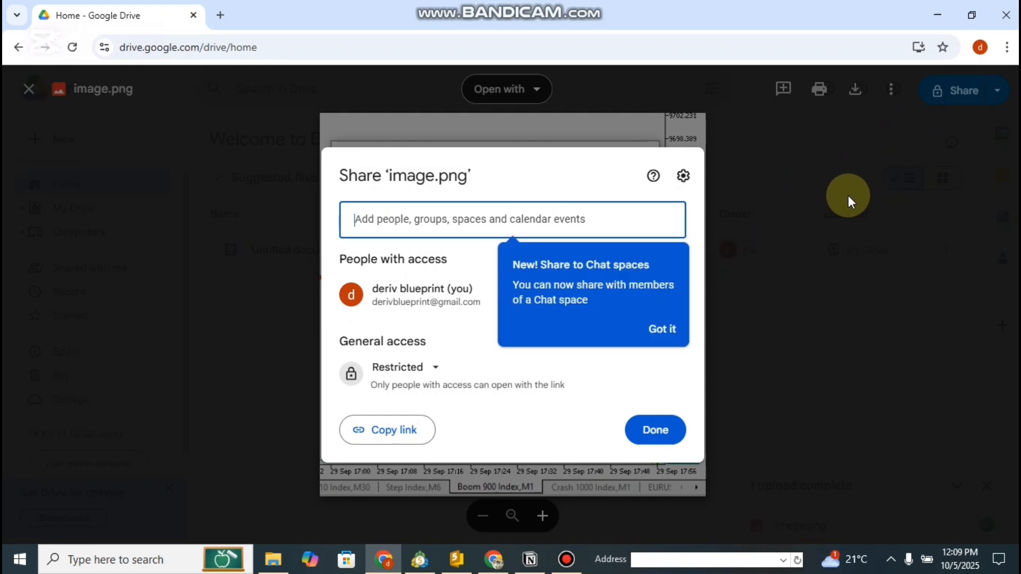
pyautogui.click(848, 195)
pyautogui.click(995, 89)
pyautogui.click(952, 96)
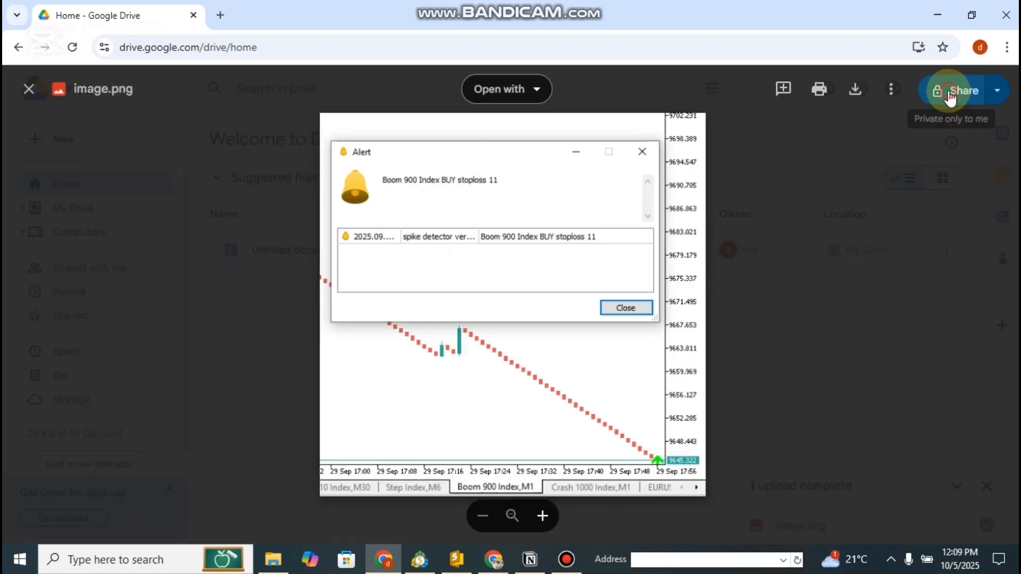
pyautogui.click(437, 371)
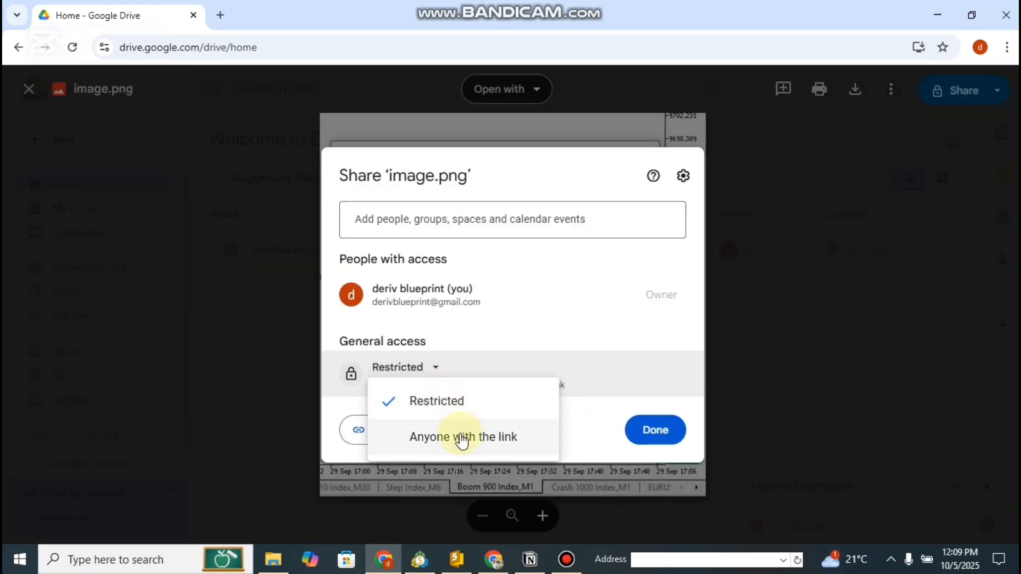
pyautogui.click(462, 438)
pyautogui.click(655, 455)
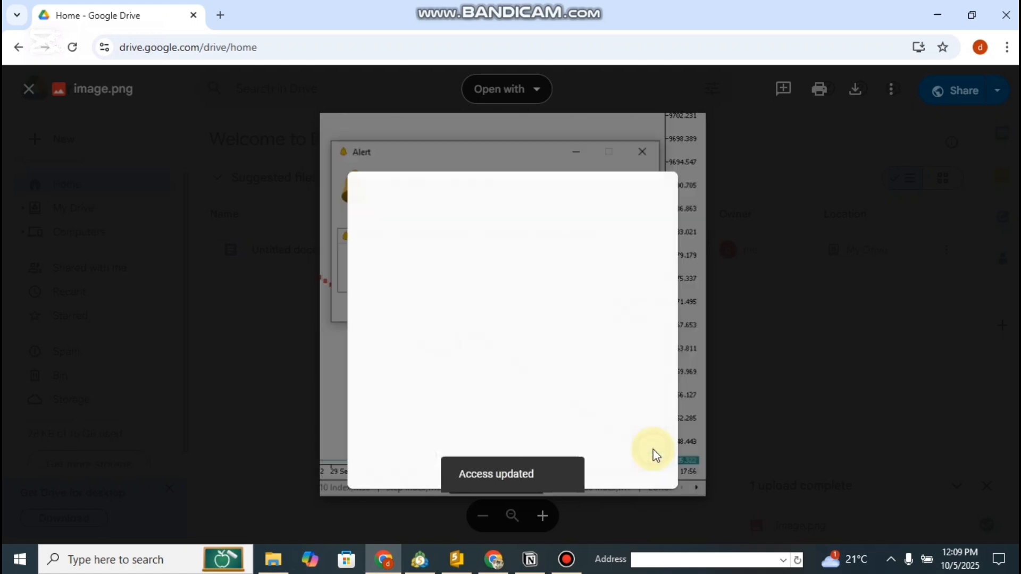
# Copy the share link of image.png and paste it into the entry price cell of the crash 500 row in Notion
pyautogui.click(944, 91)
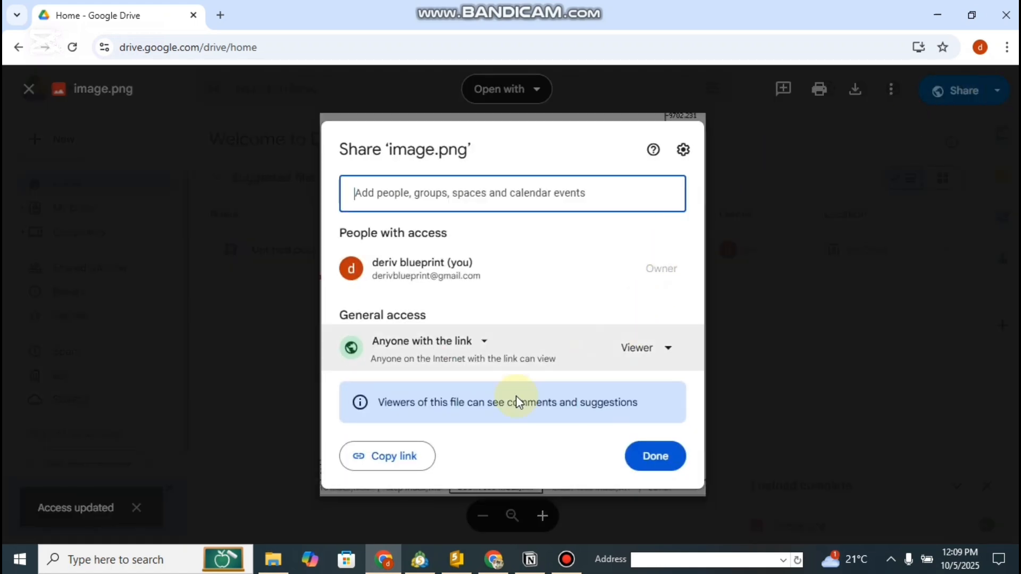
pyautogui.click(392, 456)
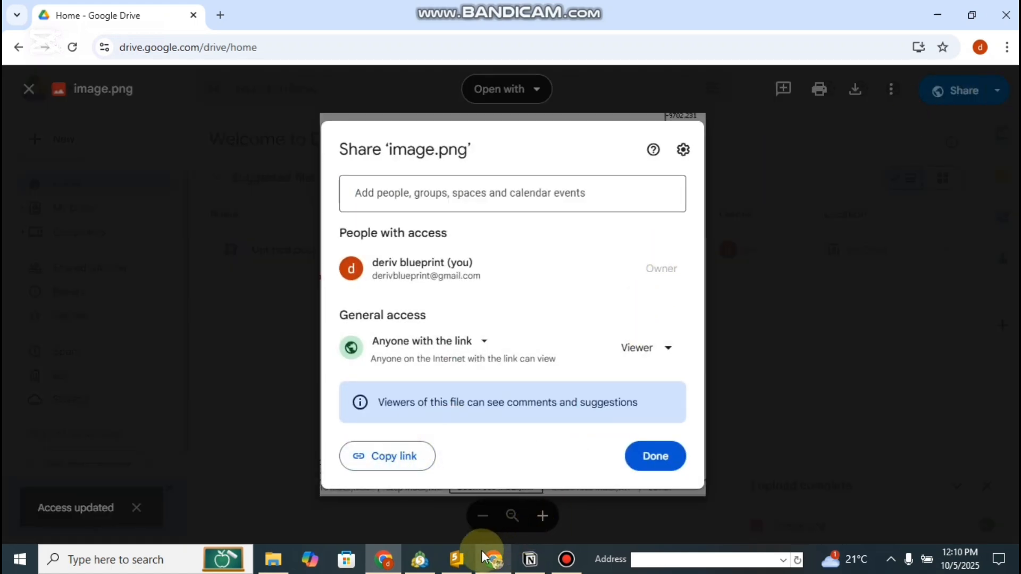
pyautogui.click(531, 560)
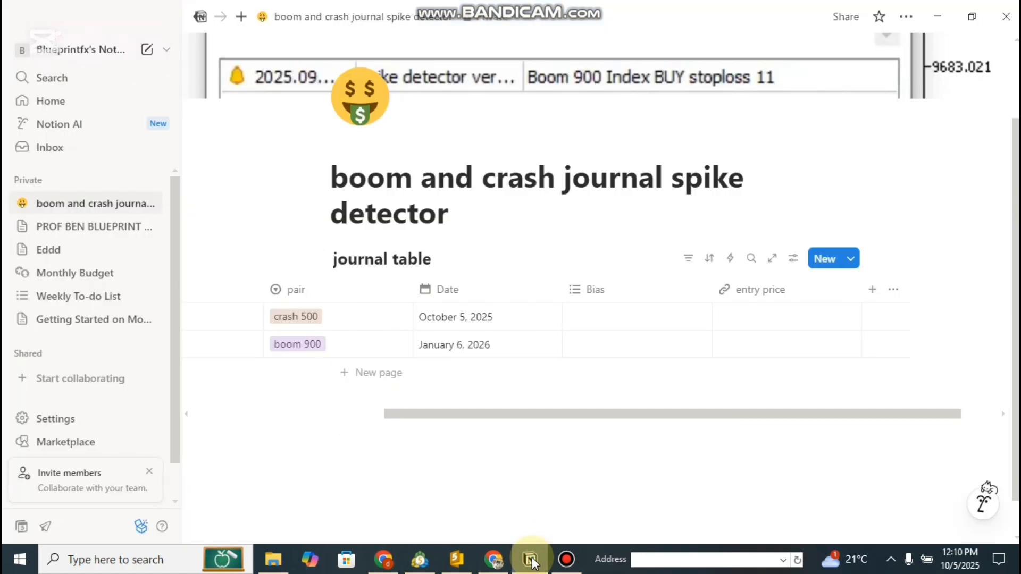
pyautogui.click(754, 322)
pyautogui.hotkey('ctrl', 'v')
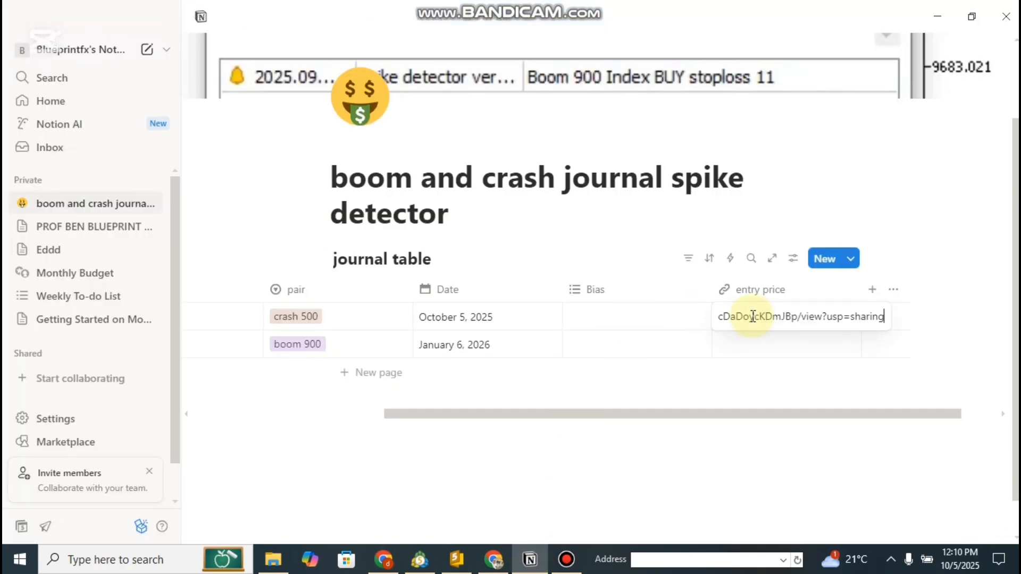
pyautogui.press('Return')
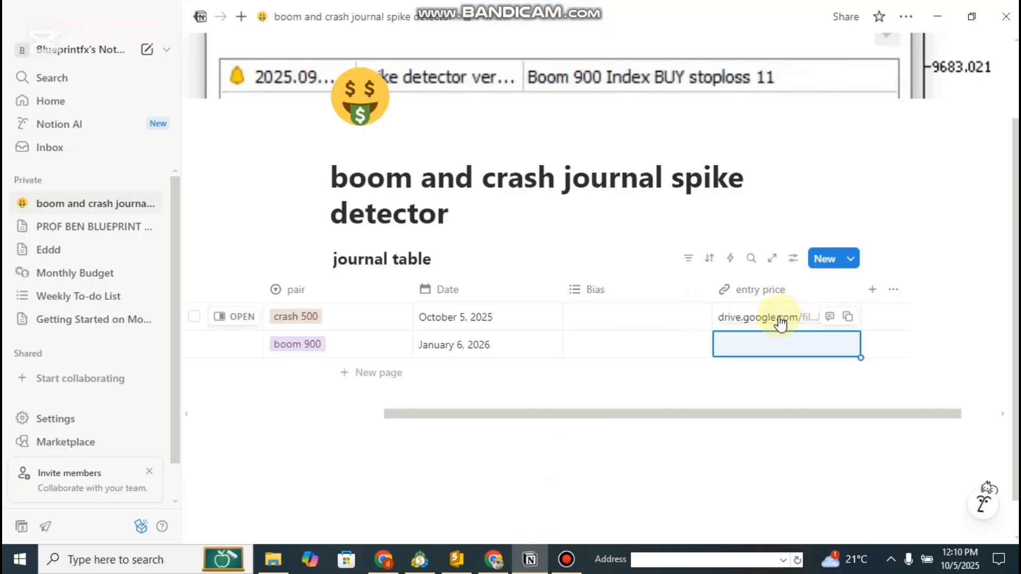
# Open the crash 500 row's entry price link to check the chart image, and return to Notion
pyautogui.click(780, 317)
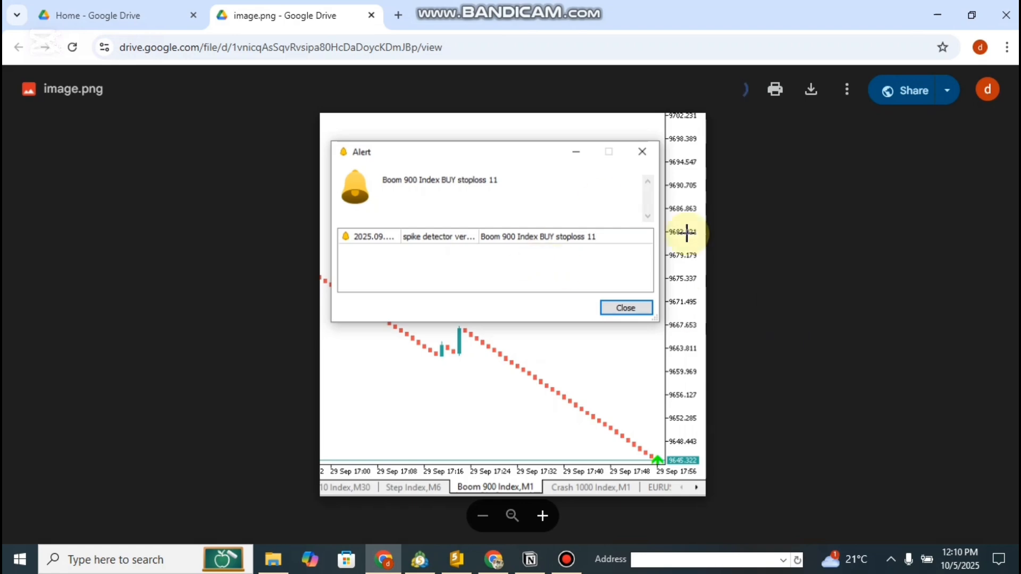
pyautogui.click(530, 560)
pyautogui.click(493, 558)
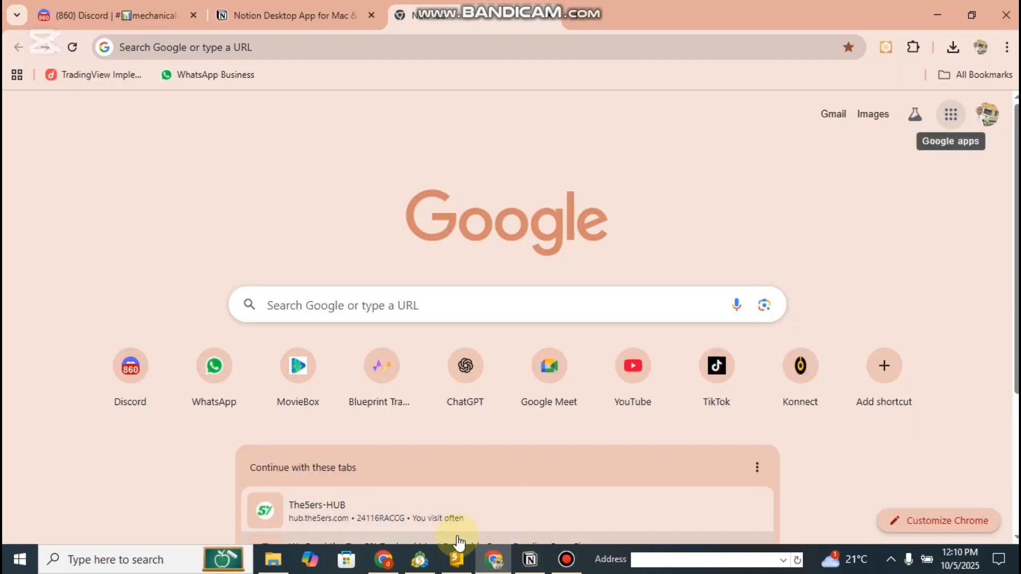
pyautogui.click(530, 560)
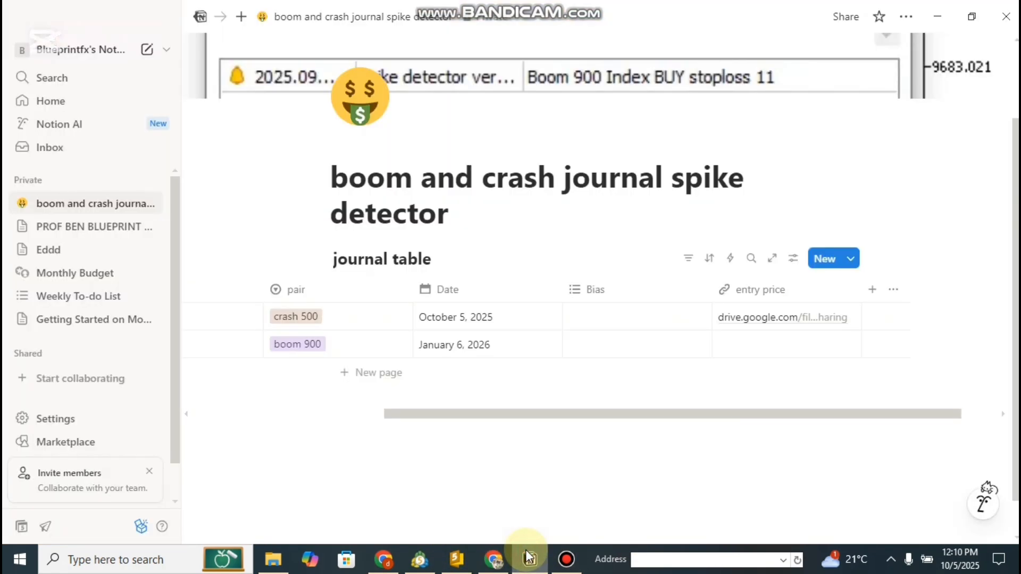
# Set the Bias of the crash 500 row to "sell" and "high prob"
pyautogui.click(594, 312)
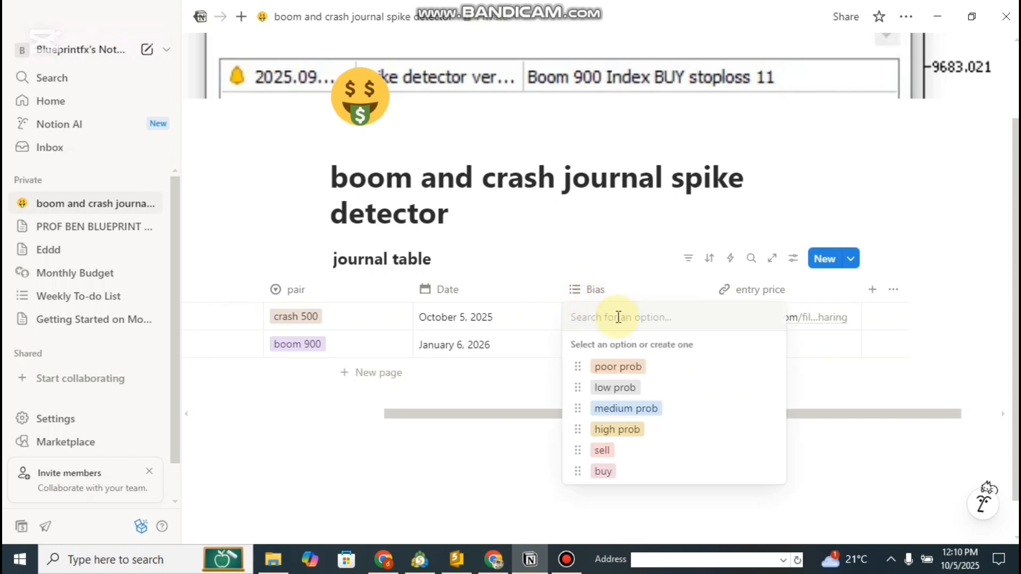
pyautogui.click(612, 450)
pyautogui.click(634, 430)
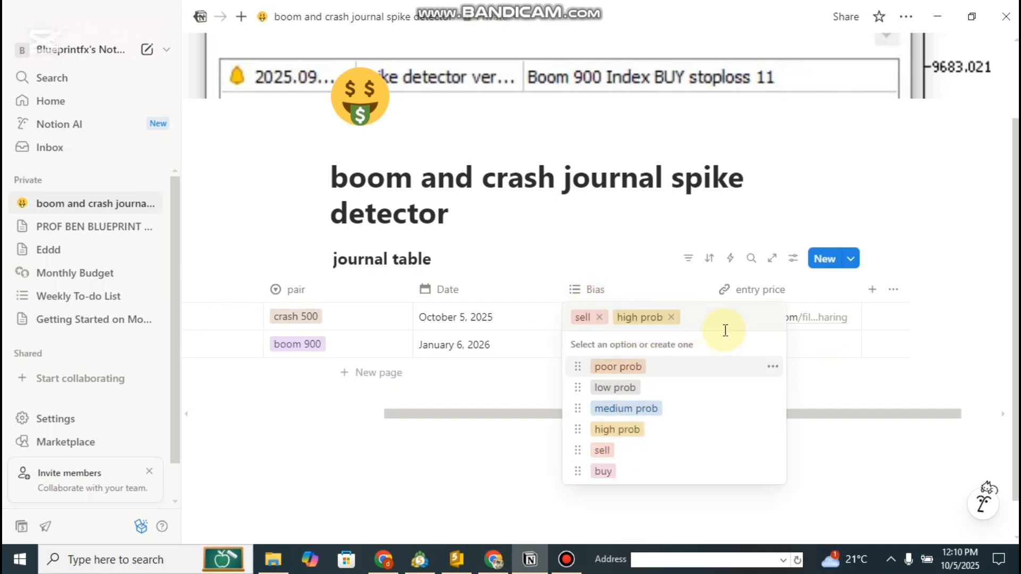
# Add a URL column named "exit price" to the journal table after the entry price column
pyautogui.press('Escape')
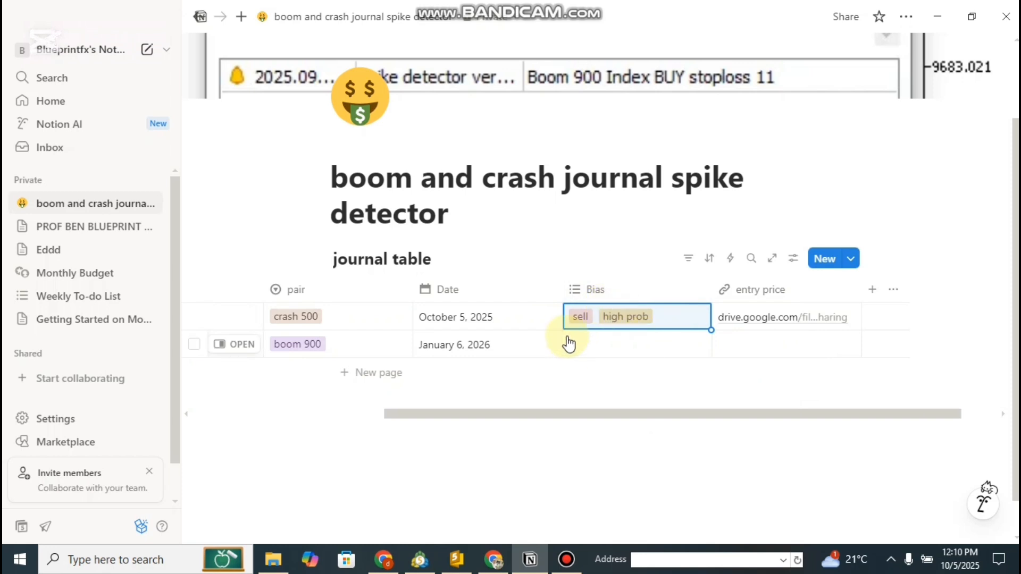
pyautogui.moveTo(643, 416); pyautogui.dragTo(687, 416)
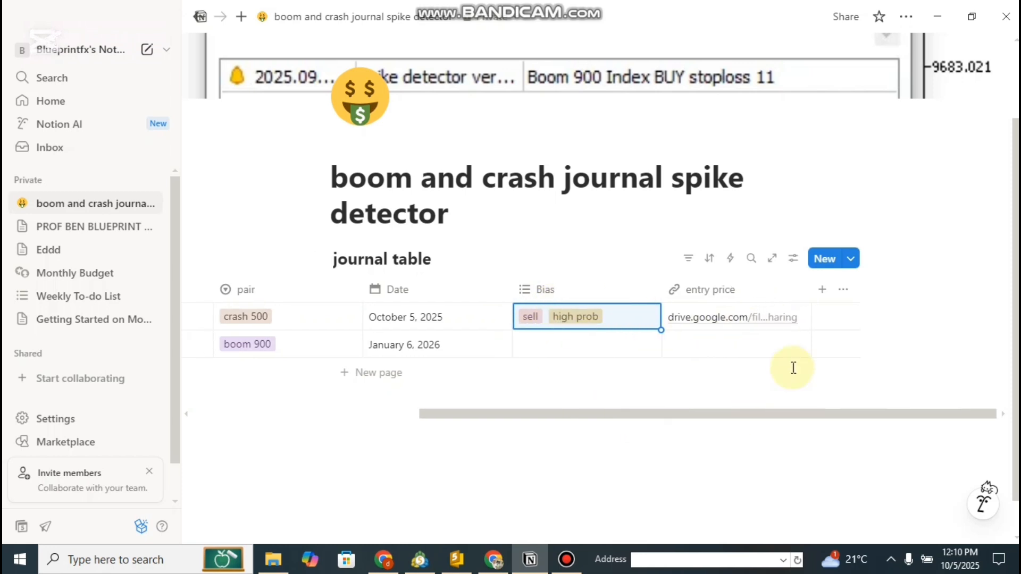
pyautogui.click(822, 291)
pyautogui.write('e')
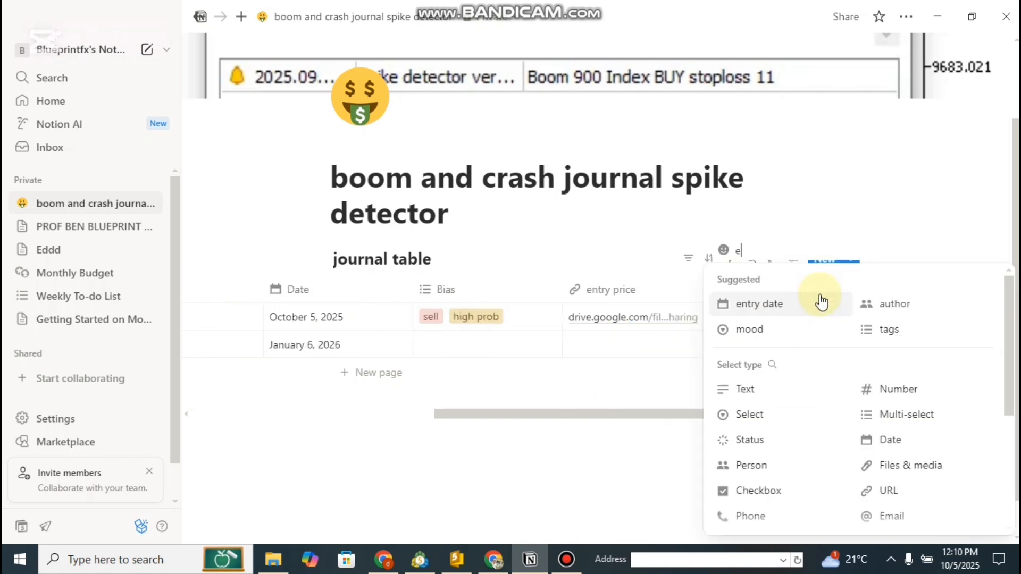
pyautogui.write('xi')
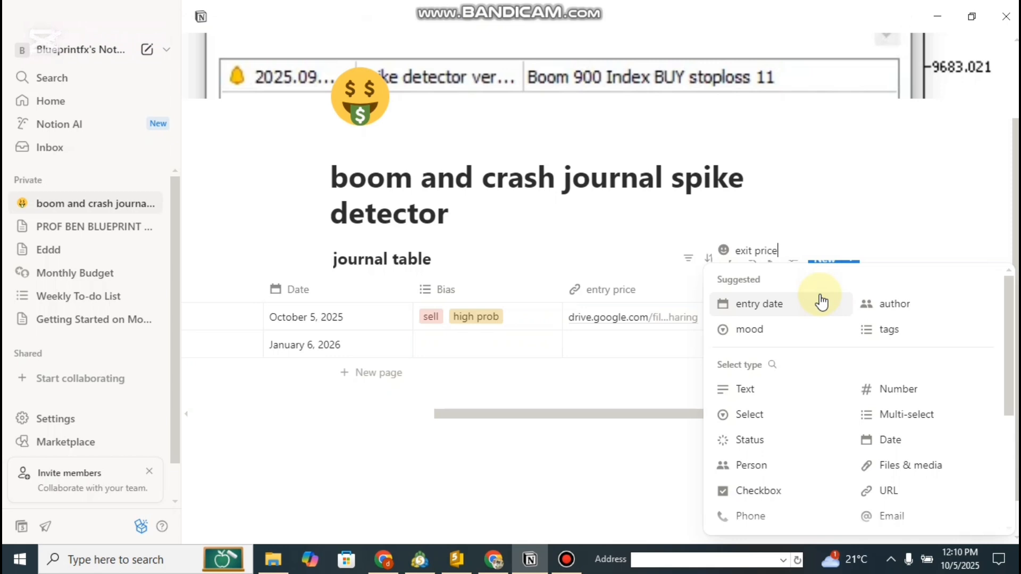
pyautogui.write('t price')
pyautogui.click(900, 490)
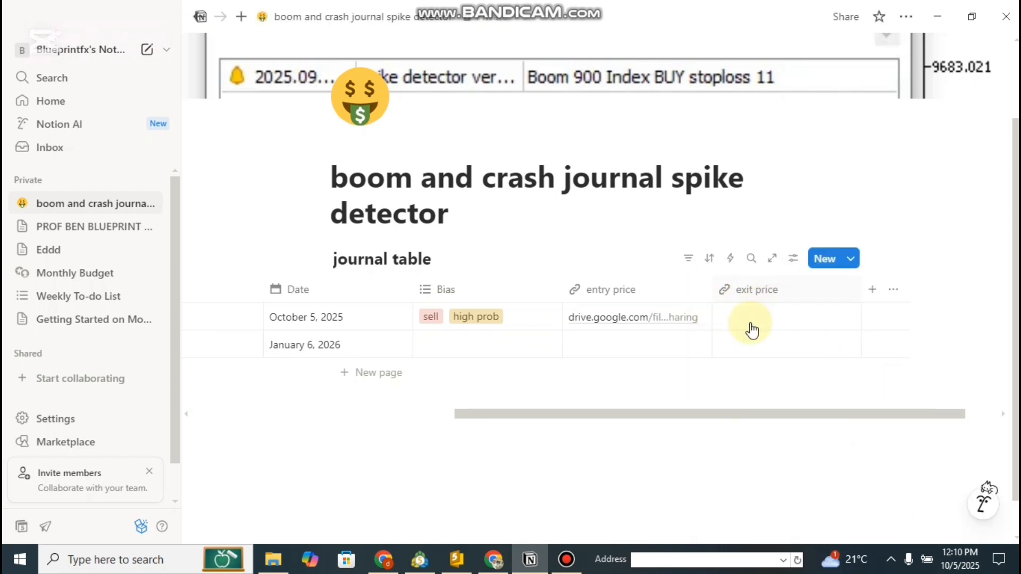
# Switch to MetaTrader 5 and set the Crash 500 chart picture to "Active chart (as is)" without posting it online
pyautogui.click(422, 556)
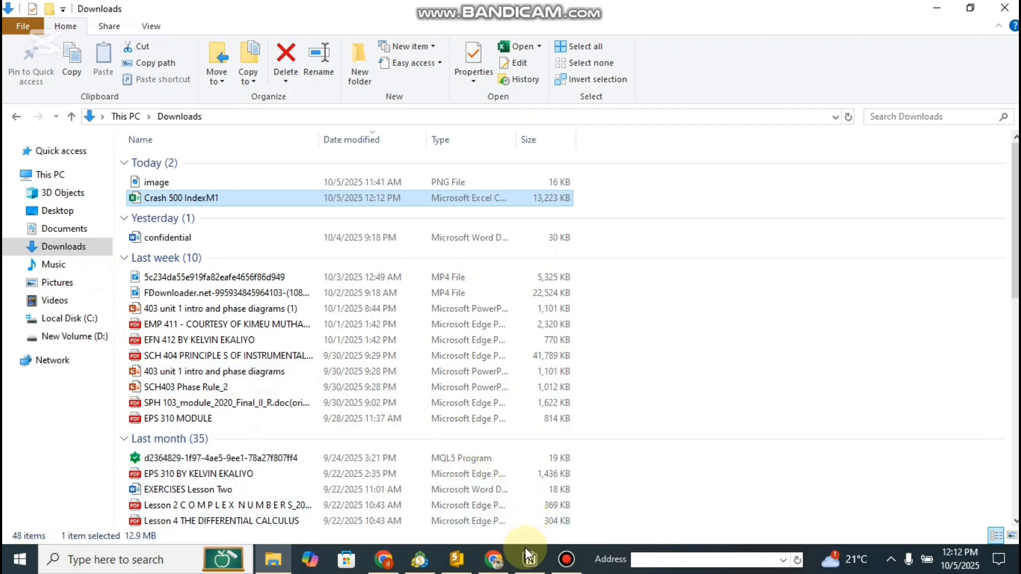
pyautogui.click(420, 559)
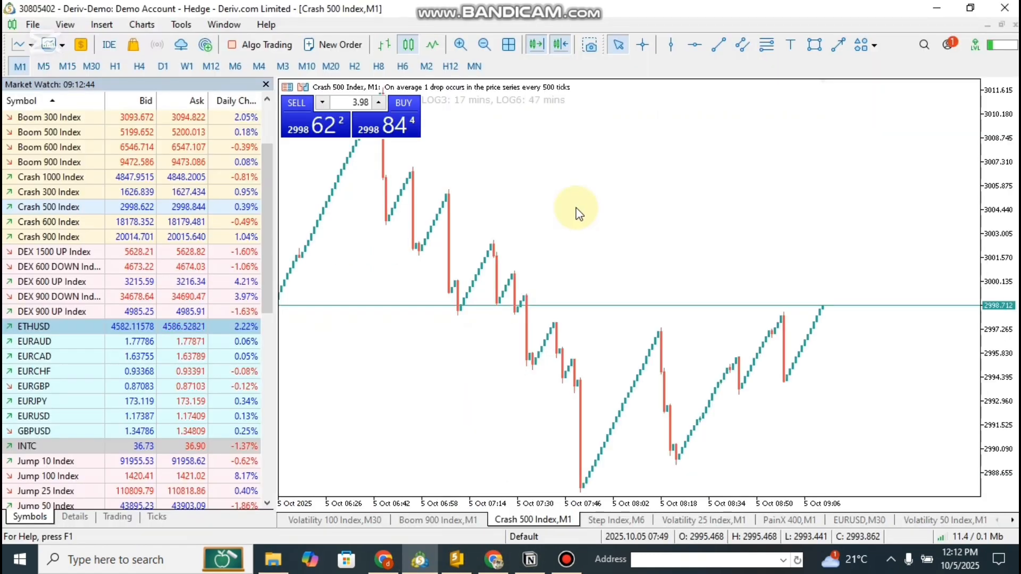
pyautogui.click(586, 50)
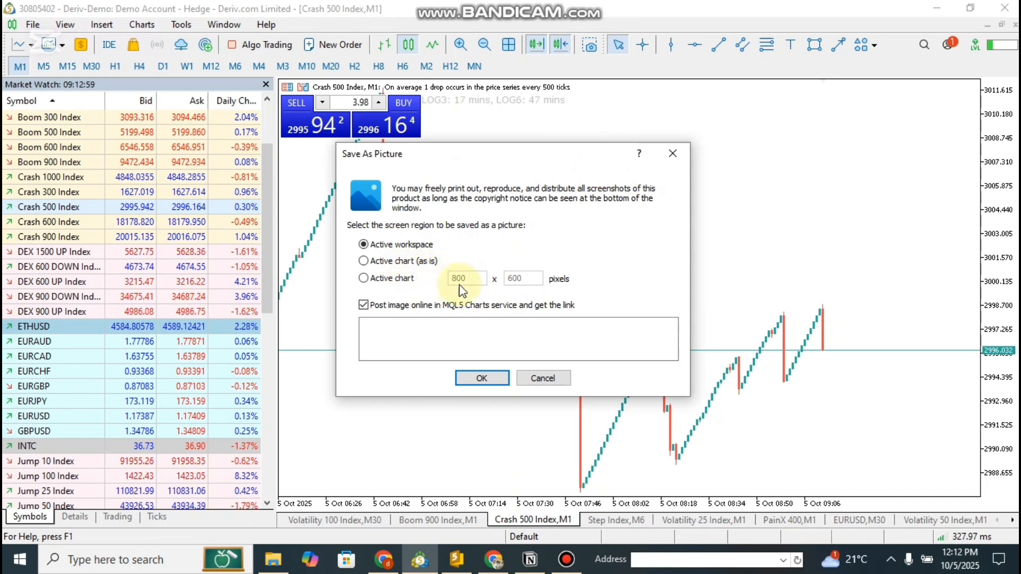
pyautogui.click(364, 305)
pyautogui.click(365, 261)
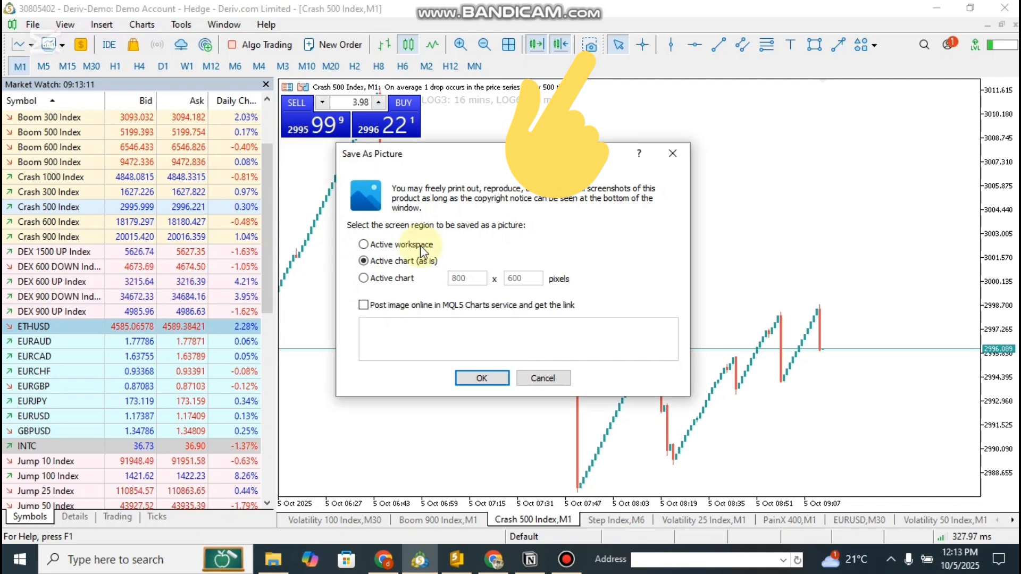
# Save the chart picture as Crash 500 IndexM1 in PNG format in Downloads and close its preview
pyautogui.click(485, 378)
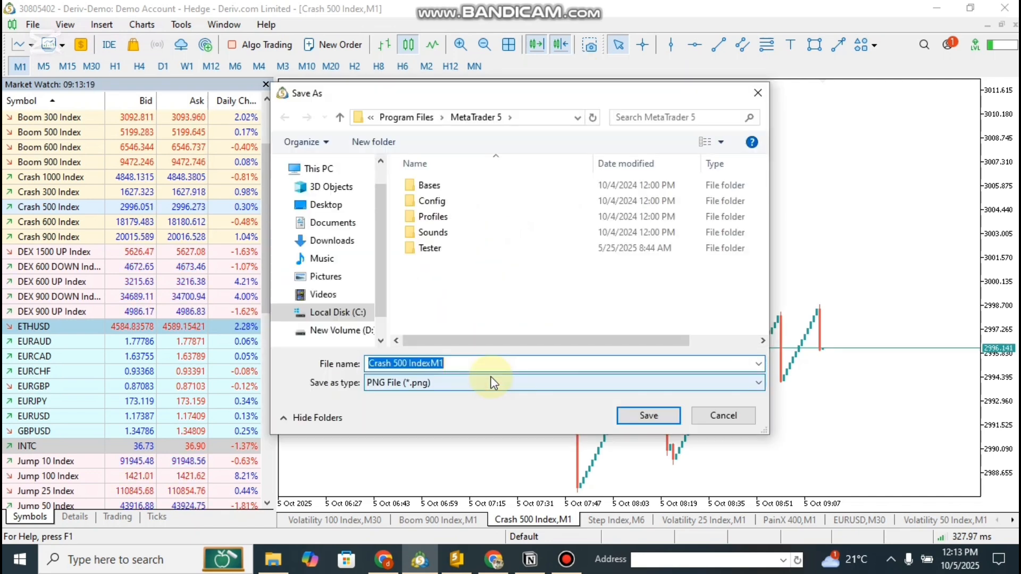
pyautogui.click(301, 240)
pyautogui.click(649, 414)
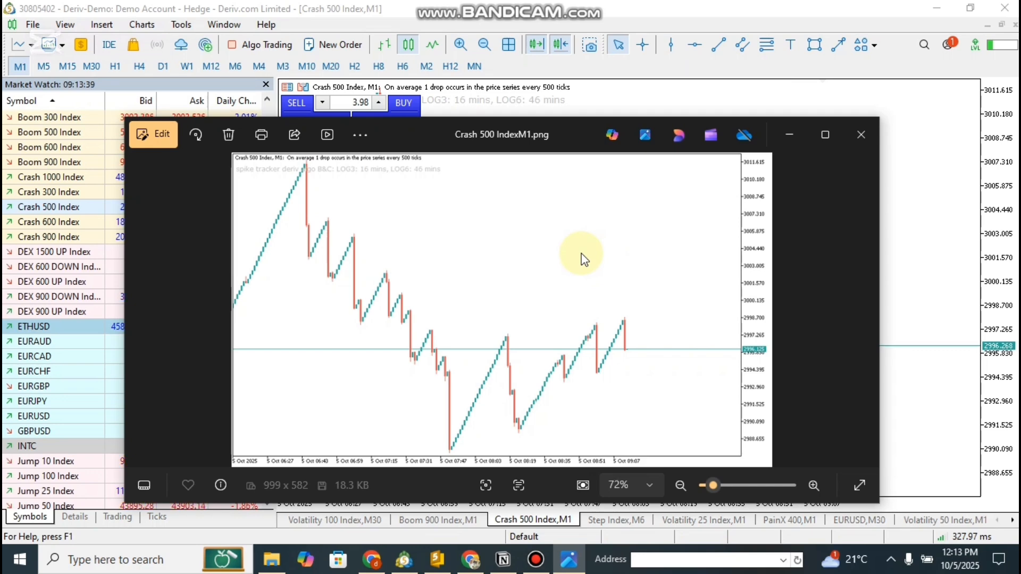
pyautogui.click(868, 131)
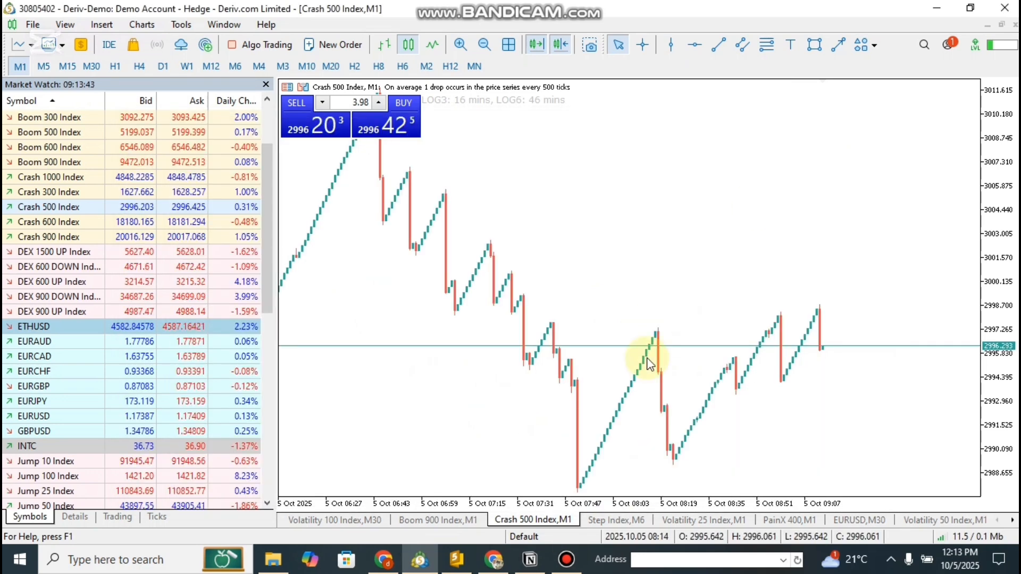
# Save the active Crash 500 chart again as Crash 500 IndexM1 PNG in Downloads, replacing the existing file, and close the preview
pyautogui.click(530, 560)
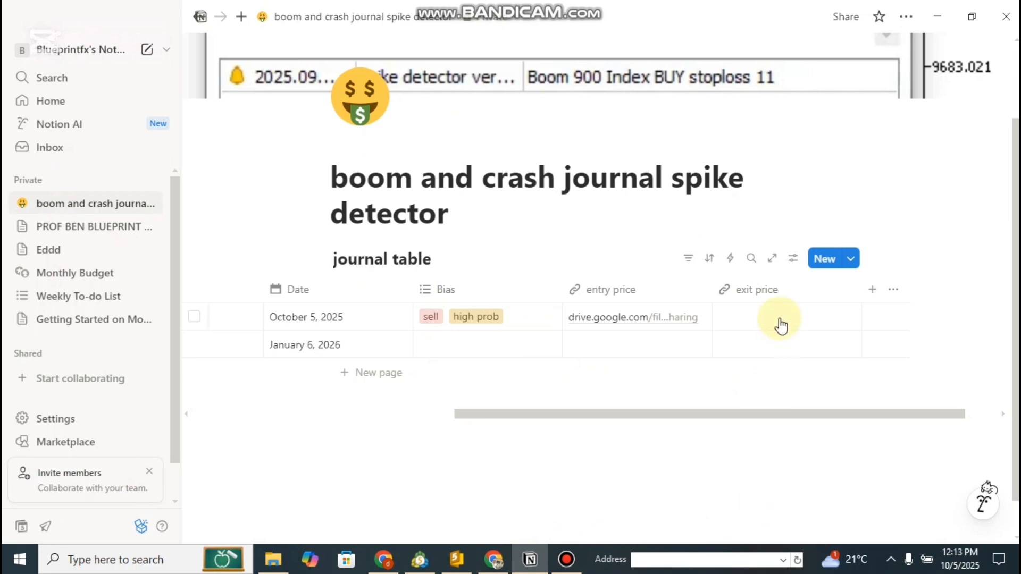
pyautogui.click(420, 560)
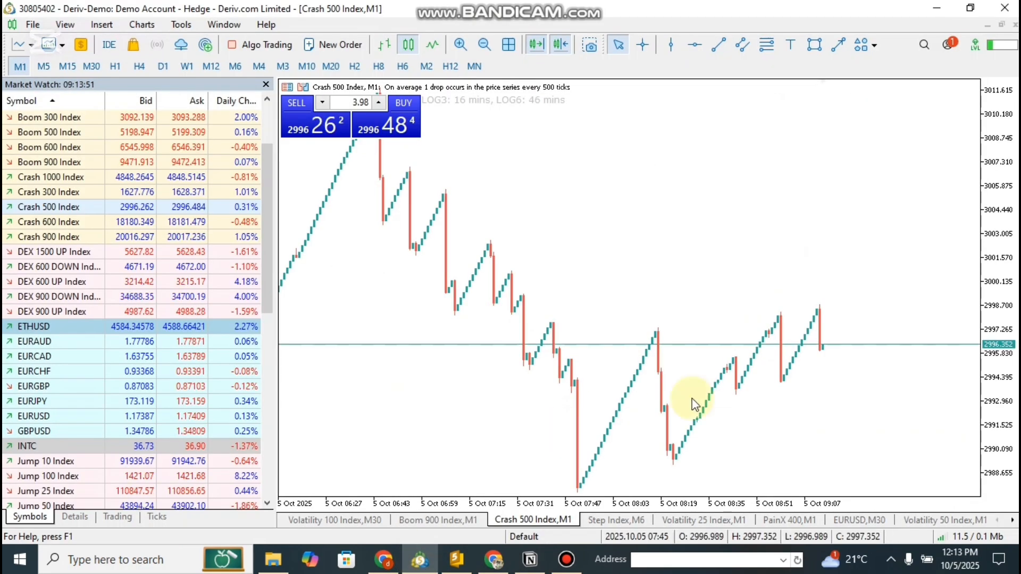
pyautogui.click(590, 45)
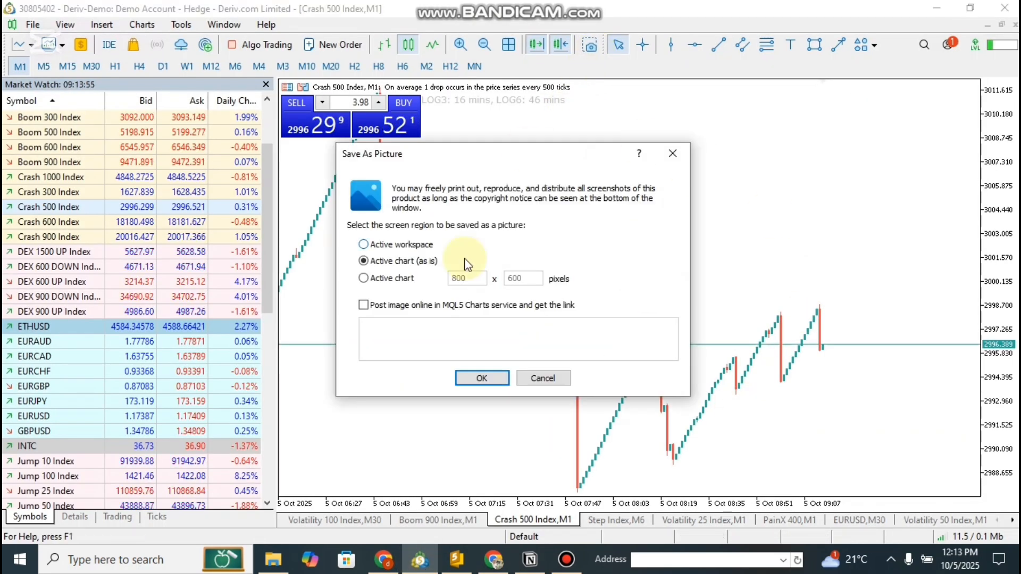
pyautogui.click(488, 378)
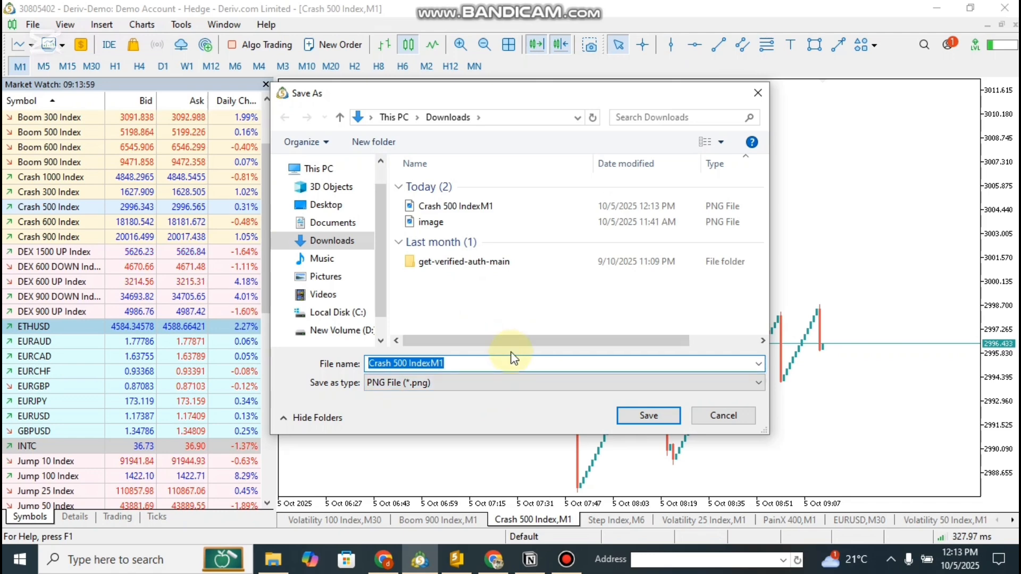
pyautogui.click(671, 417)
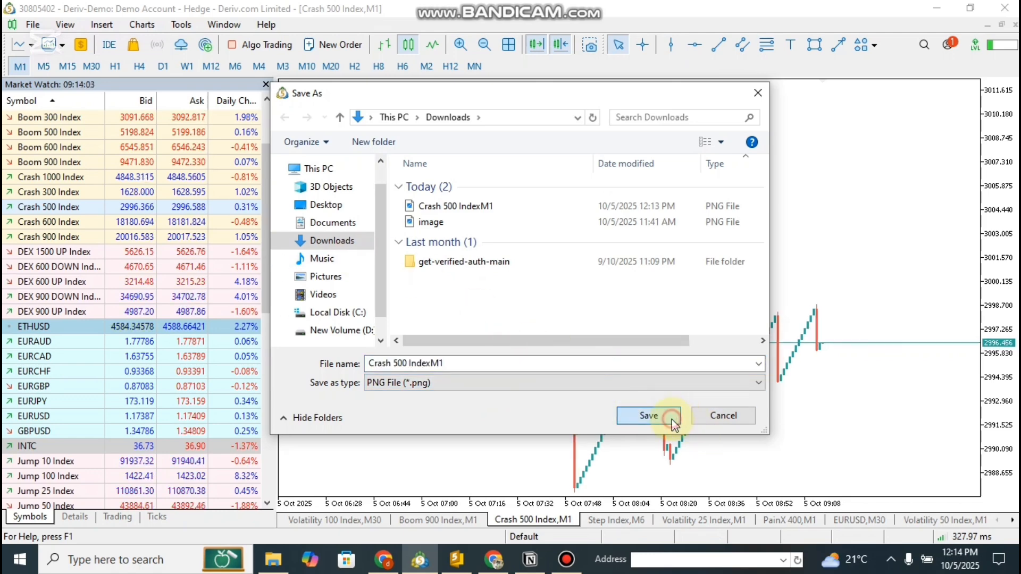
pyautogui.click(556, 280)
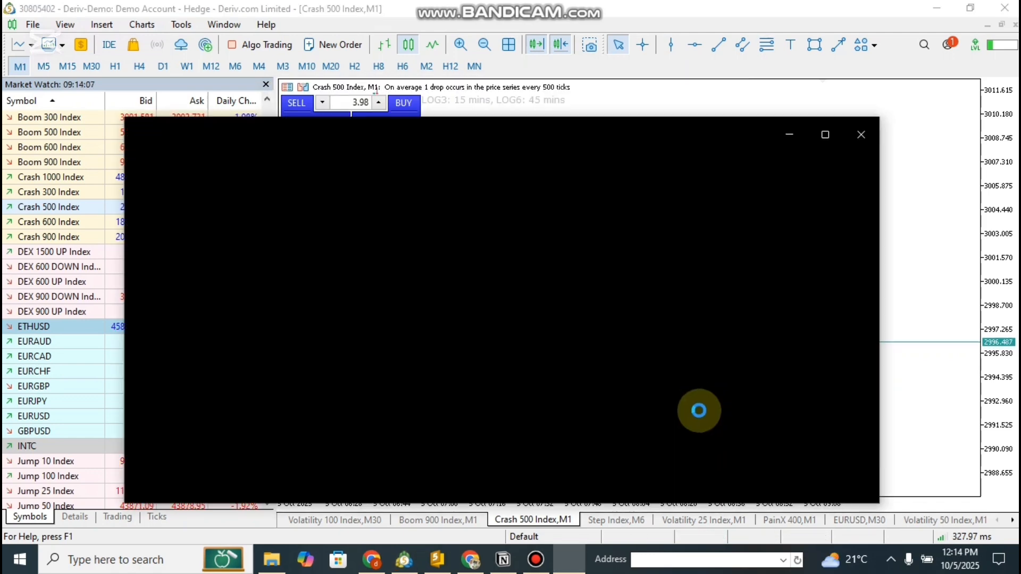
pyautogui.click(853, 130)
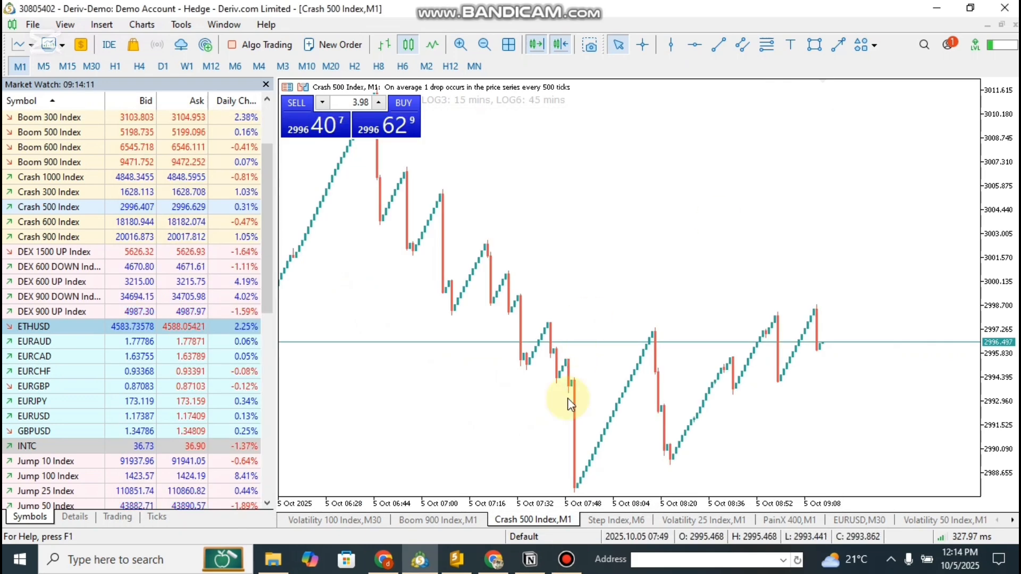
# Switch to Google Drive, close the image.png sharing settings and preview, and upload the Crash 500 IndexM1 PNG from Downloads
pyautogui.click(420, 495)
pyautogui.click(123, 16)
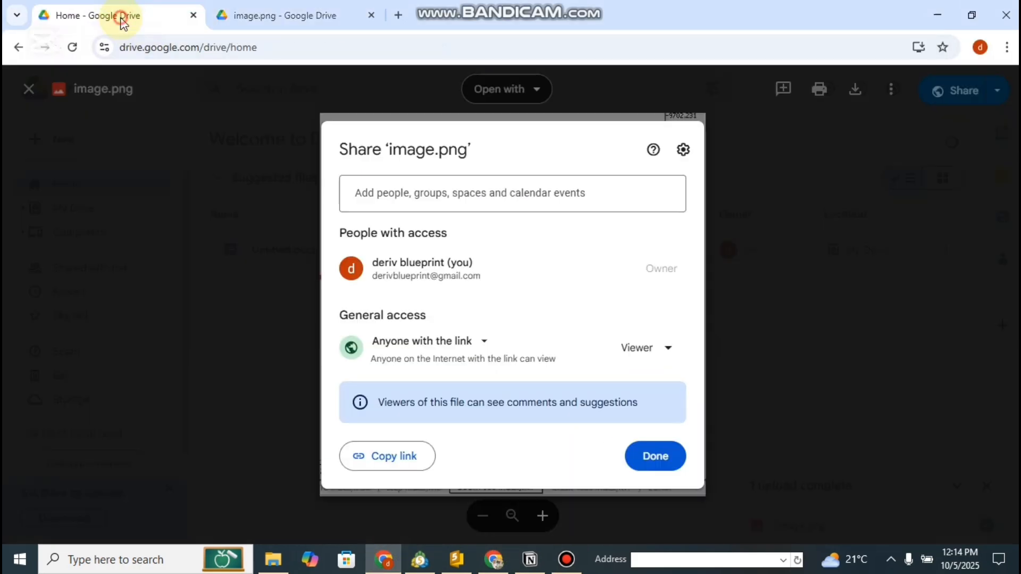
pyautogui.click(658, 457)
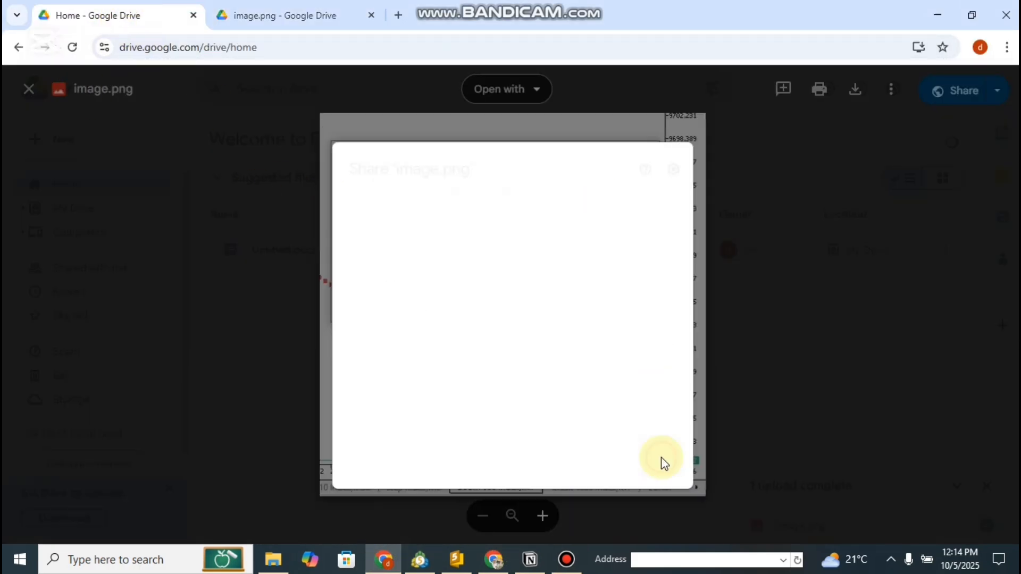
pyautogui.click(28, 89)
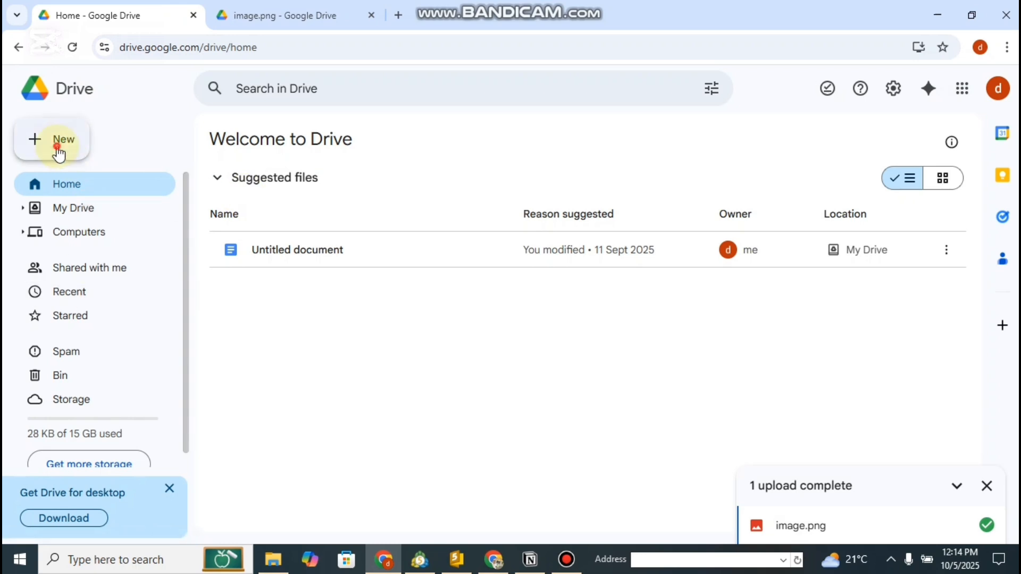
pyautogui.click(28, 149)
pyautogui.click(124, 183)
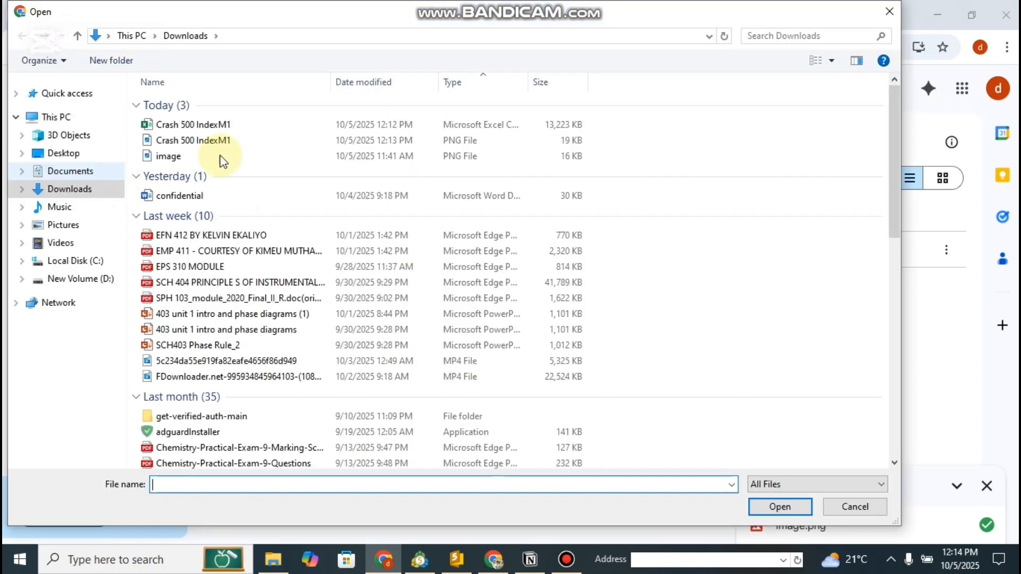
pyautogui.click(234, 143)
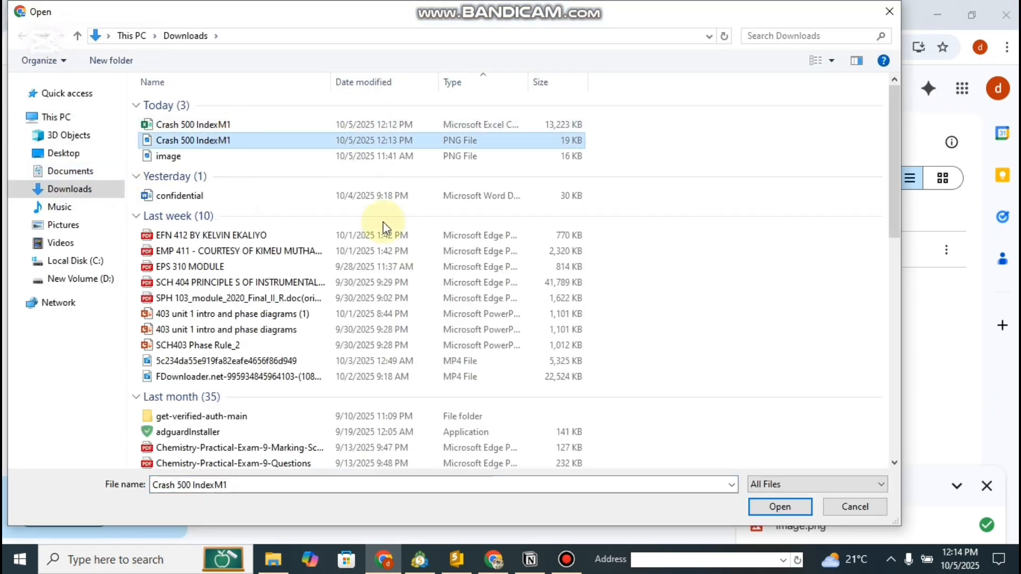
pyautogui.click(780, 506)
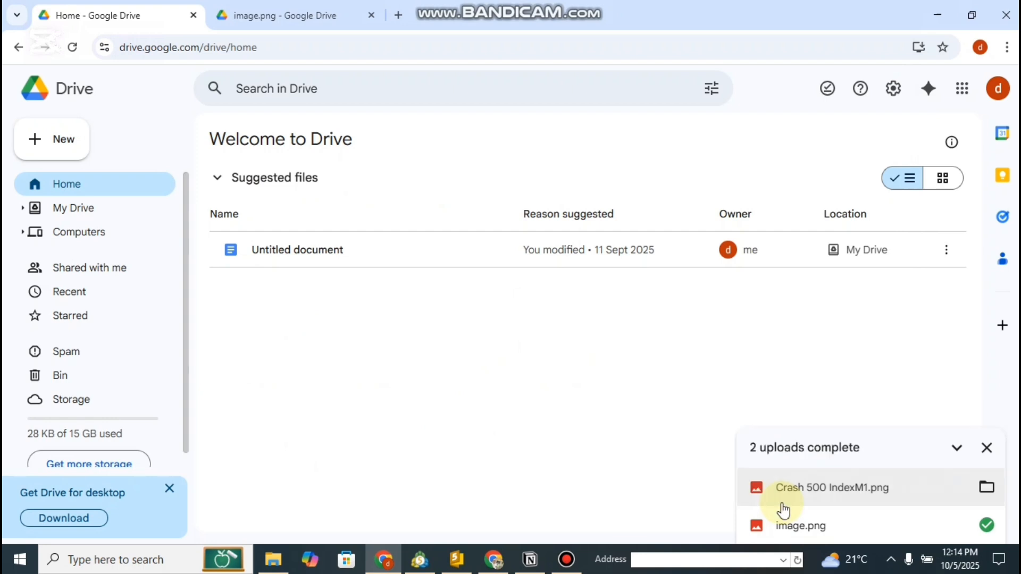
# Open the uploaded Crash 500 IndexM1.png in Drive and set its general access to "Anyone with the link"
pyautogui.click(894, 495)
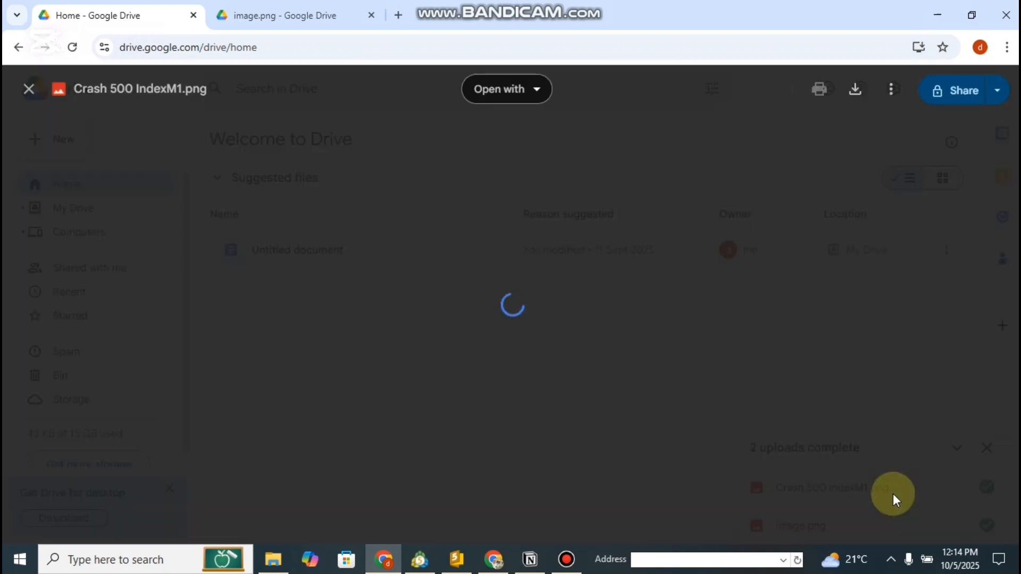
pyautogui.click(964, 90)
pyautogui.click(435, 373)
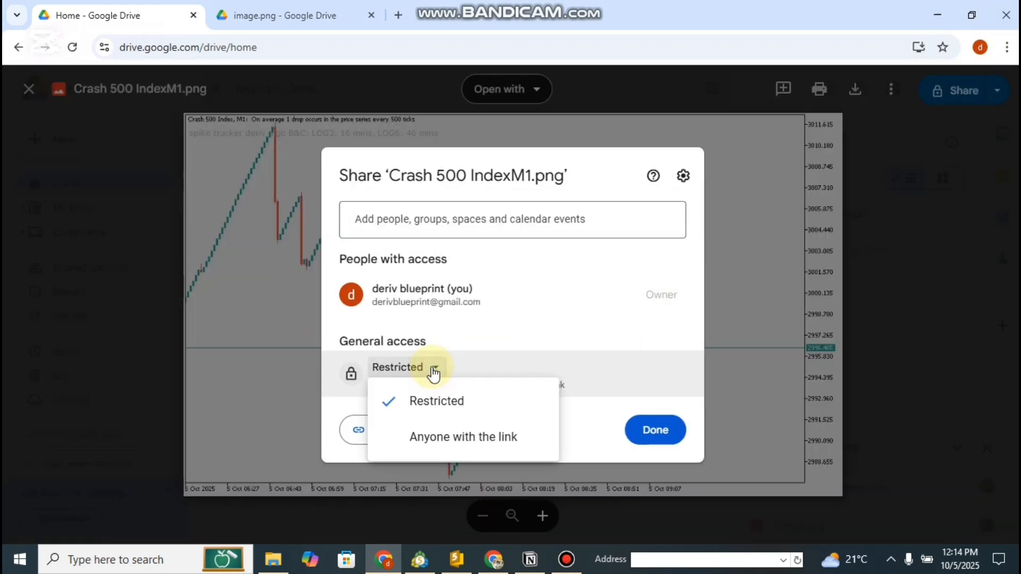
pyautogui.click(465, 435)
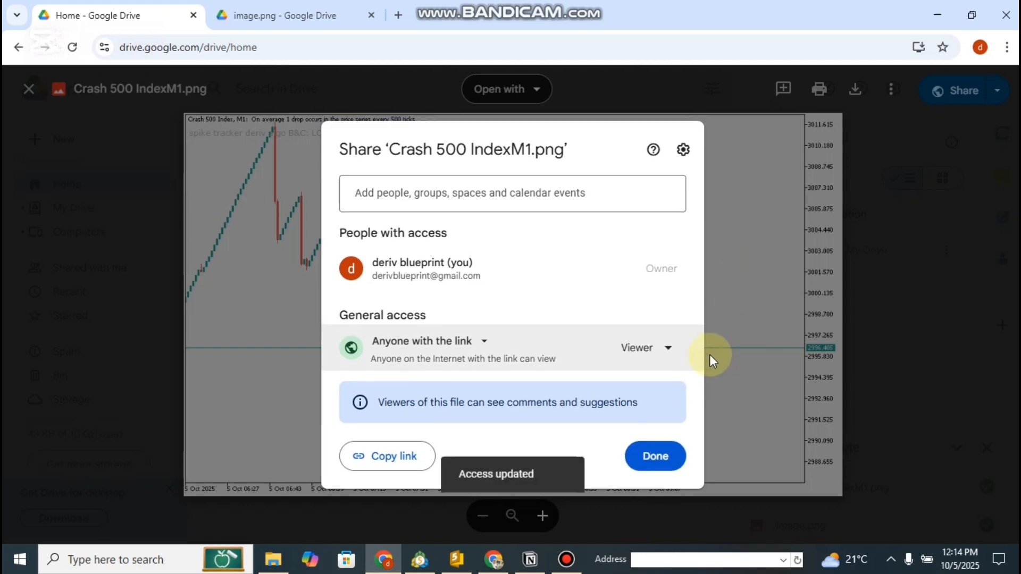
# Copy the share link of Crash 500 IndexM1.png and paste it into the exit price cell of the October 5, 2025 row in Notion
pyautogui.click(390, 456)
pyautogui.click(530, 560)
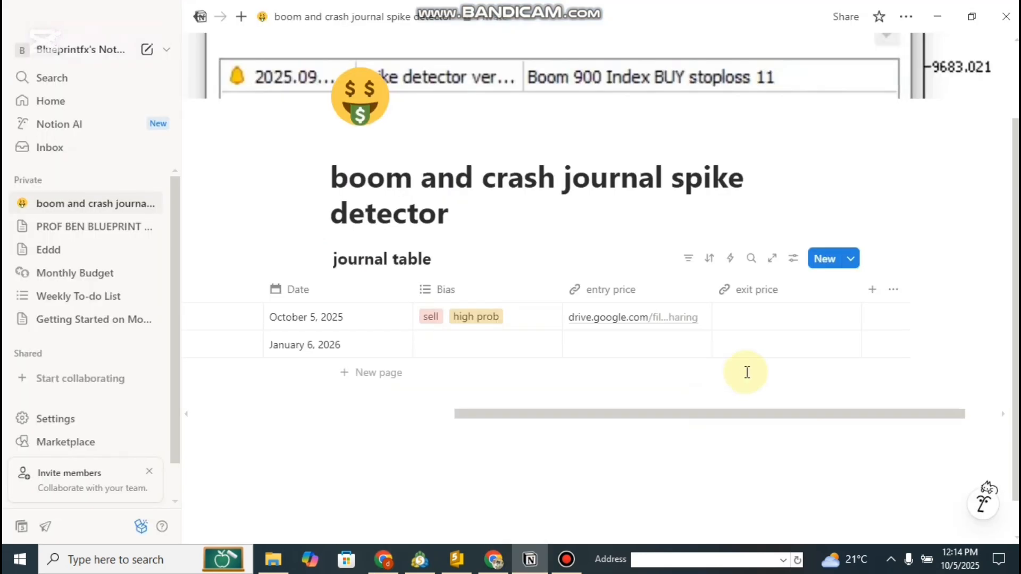
pyautogui.click(732, 319)
pyautogui.hotkey('ctrl', 'v')
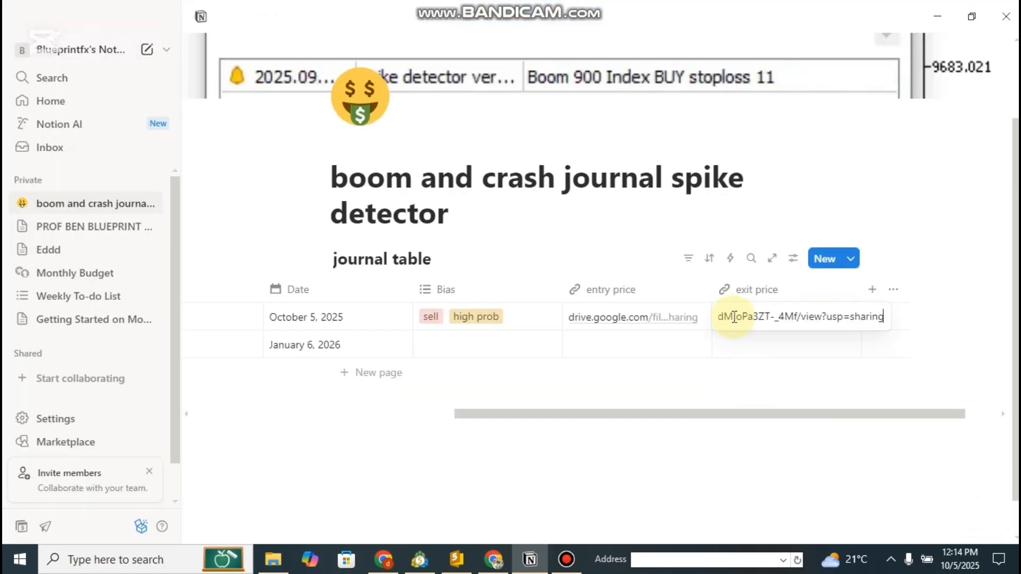
pyautogui.click(813, 352)
# Open the October 5, 2025 row's exit price link to check the chart image, and return to Notion
pyautogui.click(793, 317)
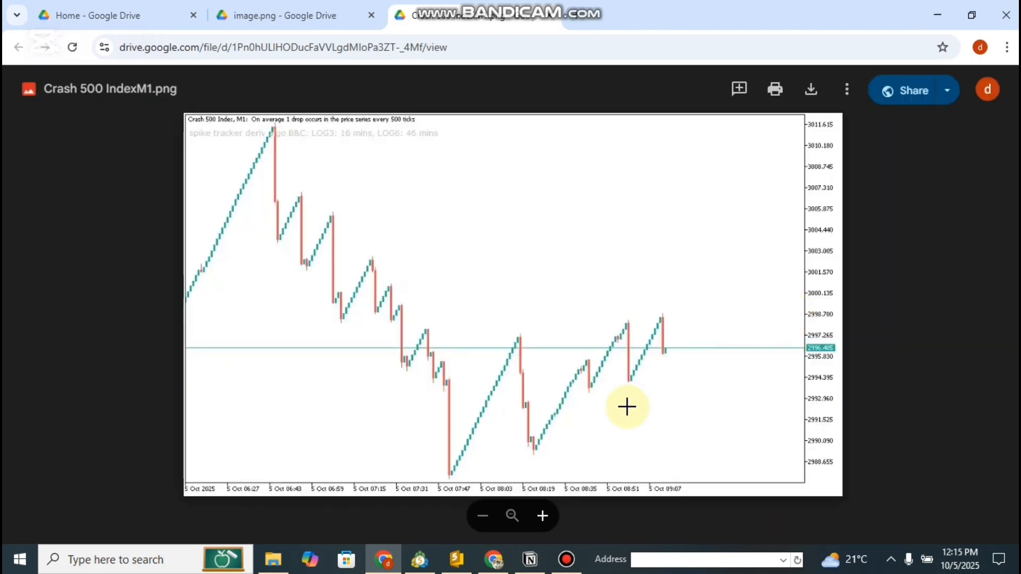
pyautogui.click(530, 559)
pyautogui.scroll(-1, 748, 422)
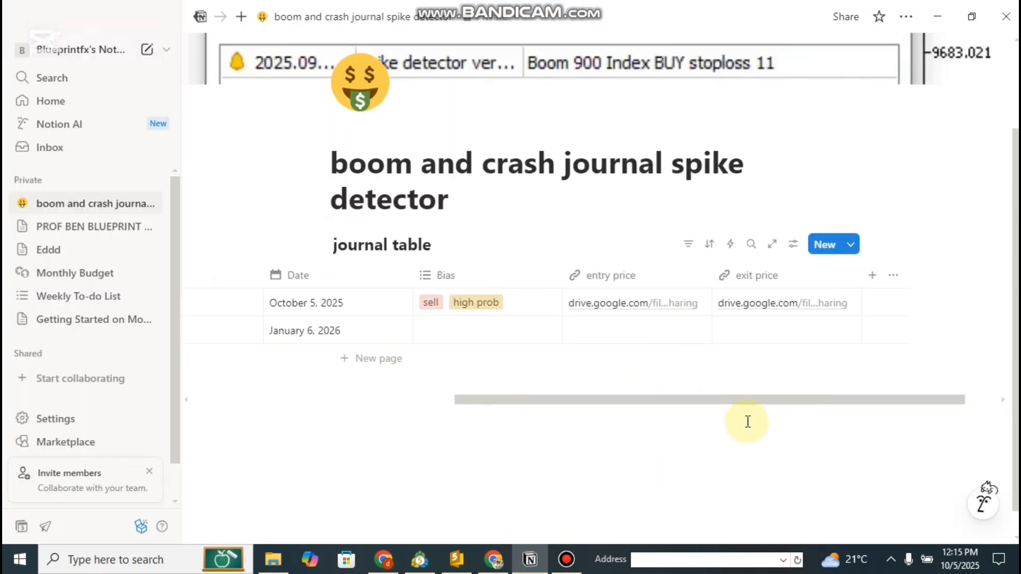
# Add a Number column named "stoploss" to the journal table after the exit price column
pyautogui.click(871, 276)
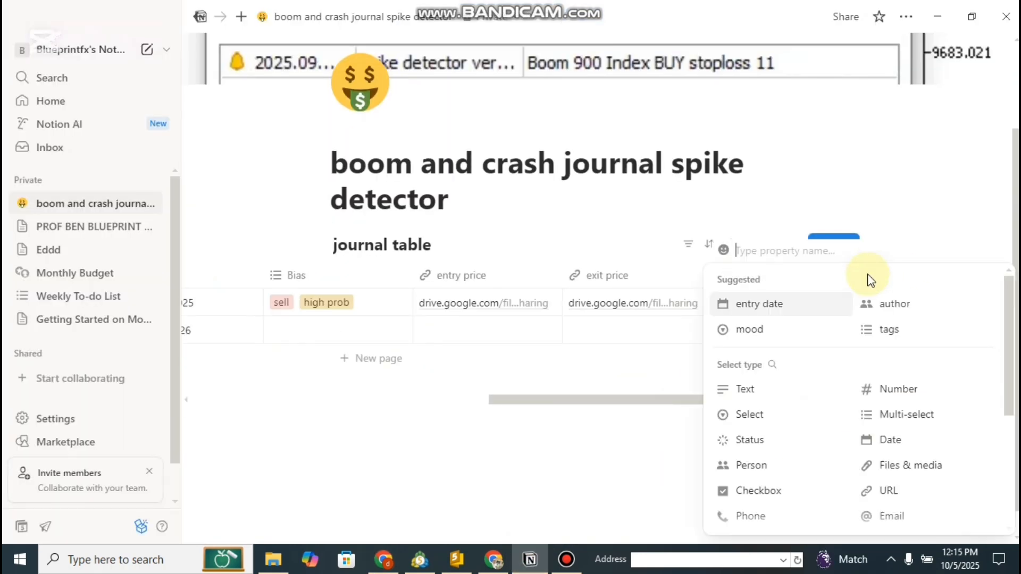
pyautogui.write('stoploss')
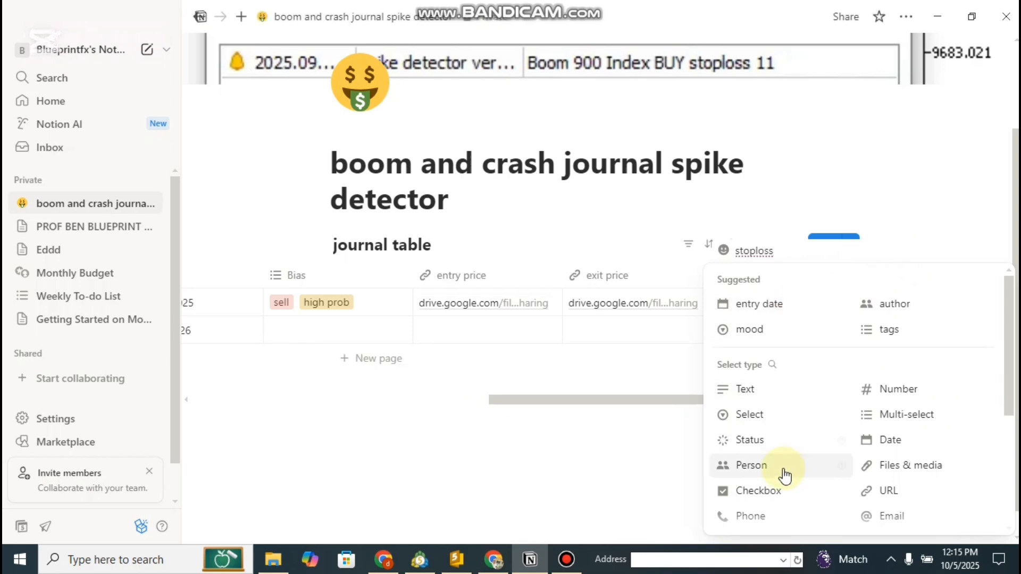
pyautogui.click(944, 403)
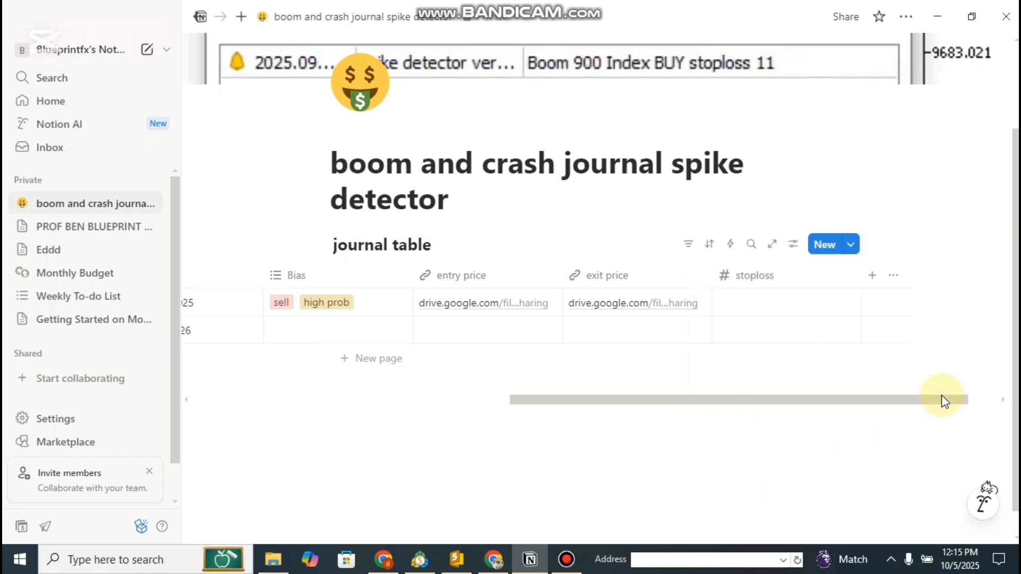
# Add a Select column named "outcome" to the journal table after the stoploss column
pyautogui.click(878, 277)
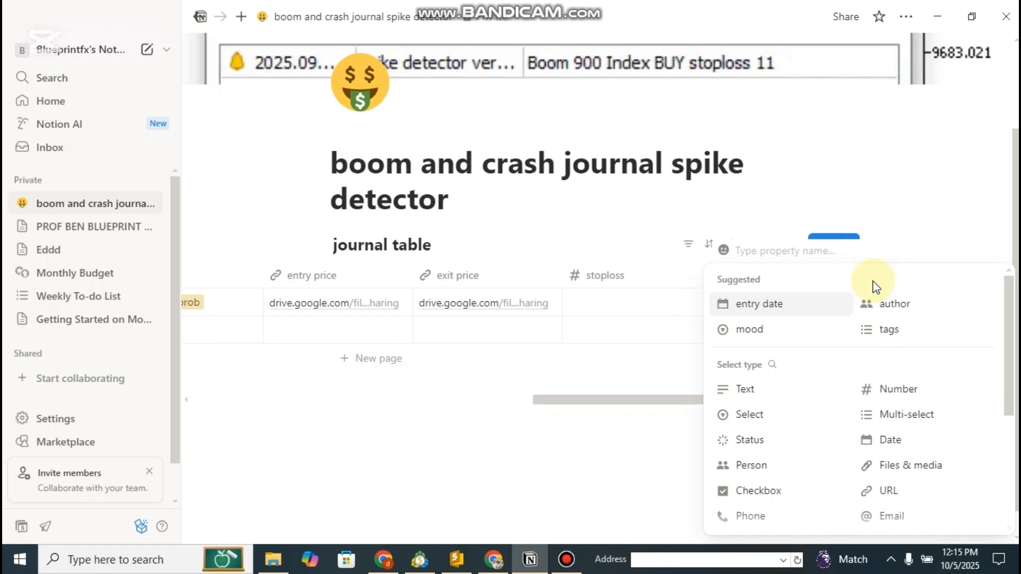
pyautogui.write('outcome')
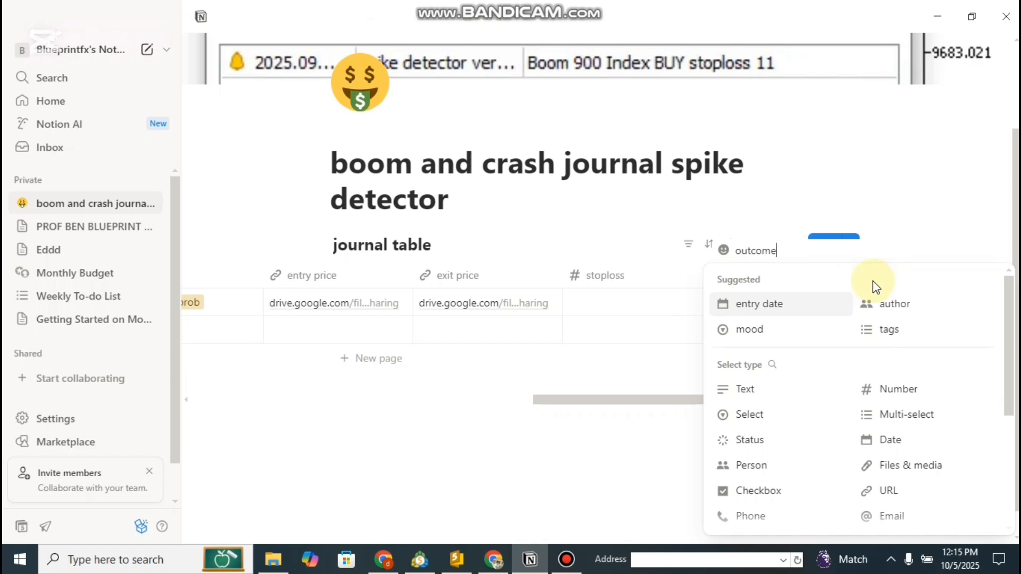
pyautogui.click(791, 414)
# Add the options "win" and "loss" to the outcome column
pyautogui.click(777, 277)
pyautogui.click(787, 229)
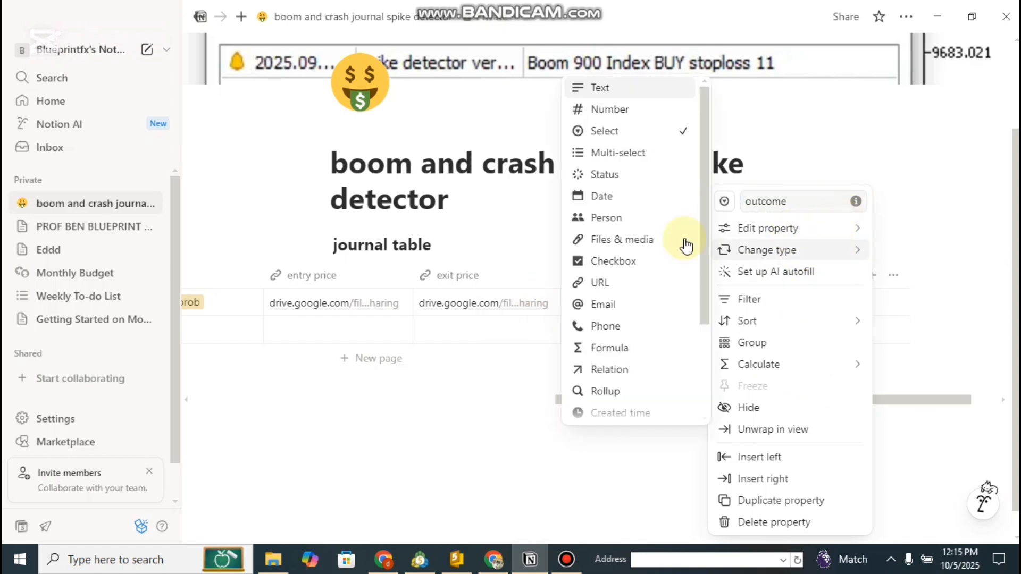
pyautogui.moveTo(787, 228)
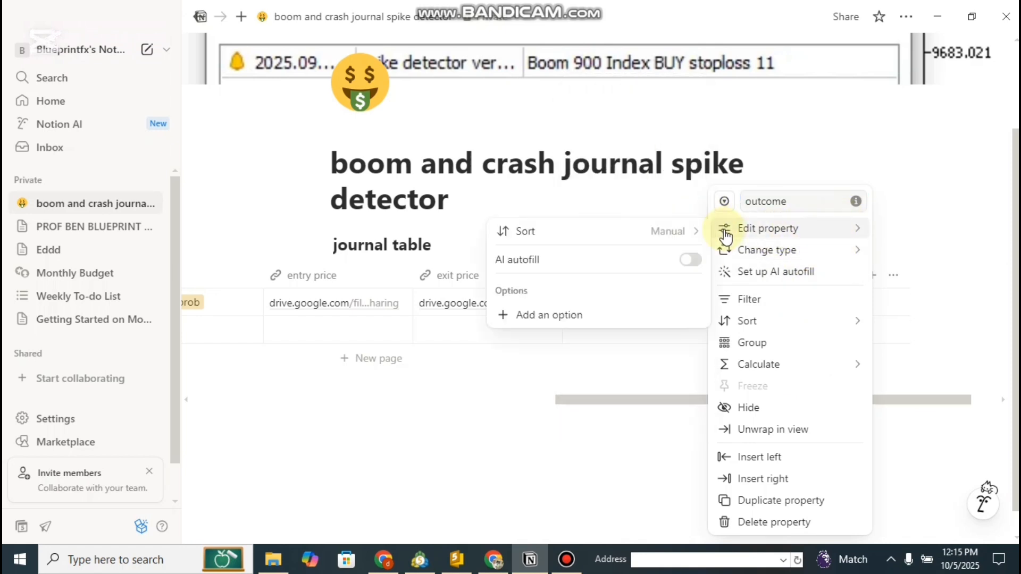
pyautogui.click(655, 307)
pyautogui.write('win')
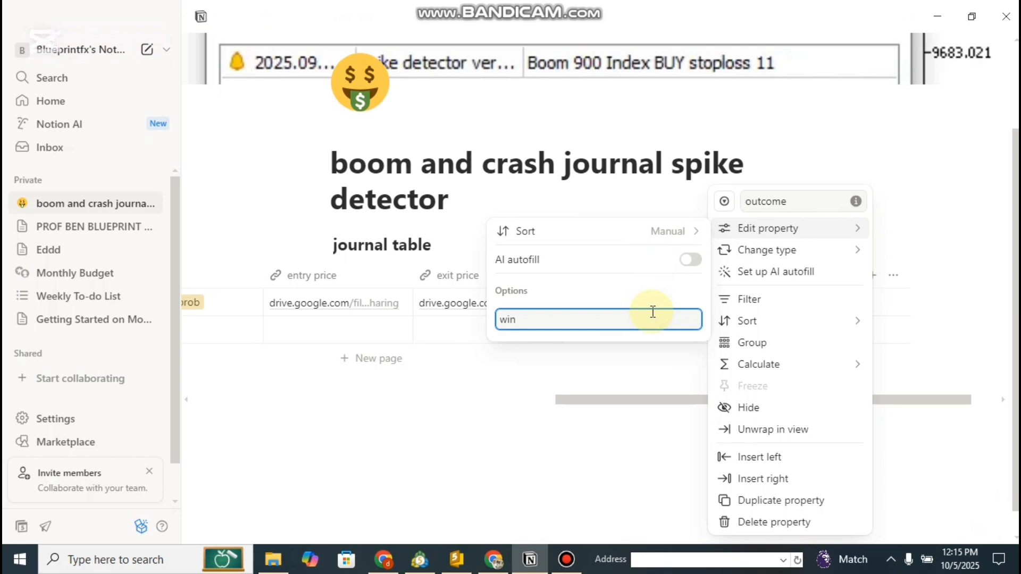
pyautogui.press('Return')
pyautogui.press('Return')
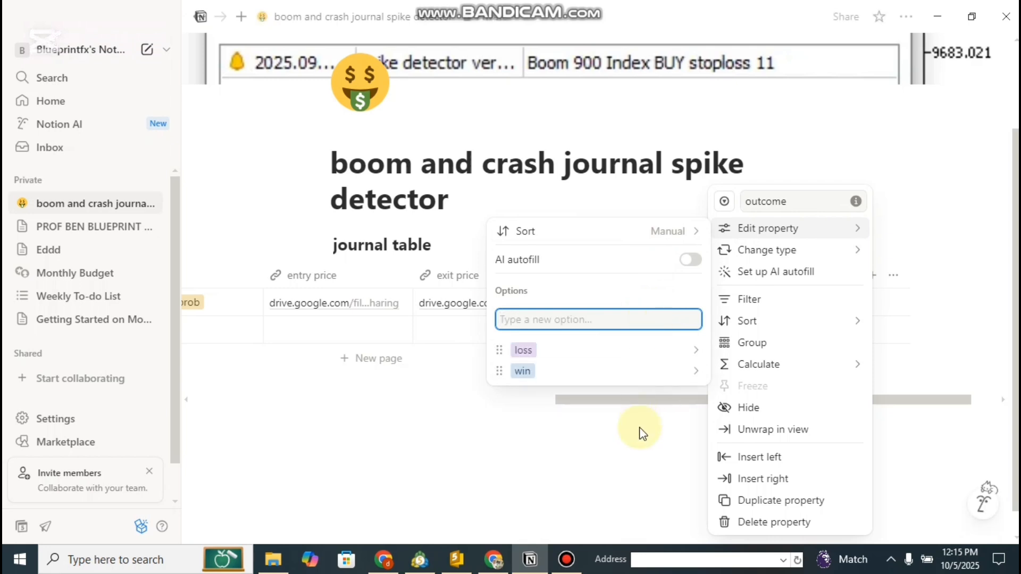
pyautogui.click(643, 428)
# In the October 5, 2025 row, set the stoploss to 12 and the outcome to "win"
pyautogui.click(662, 306)
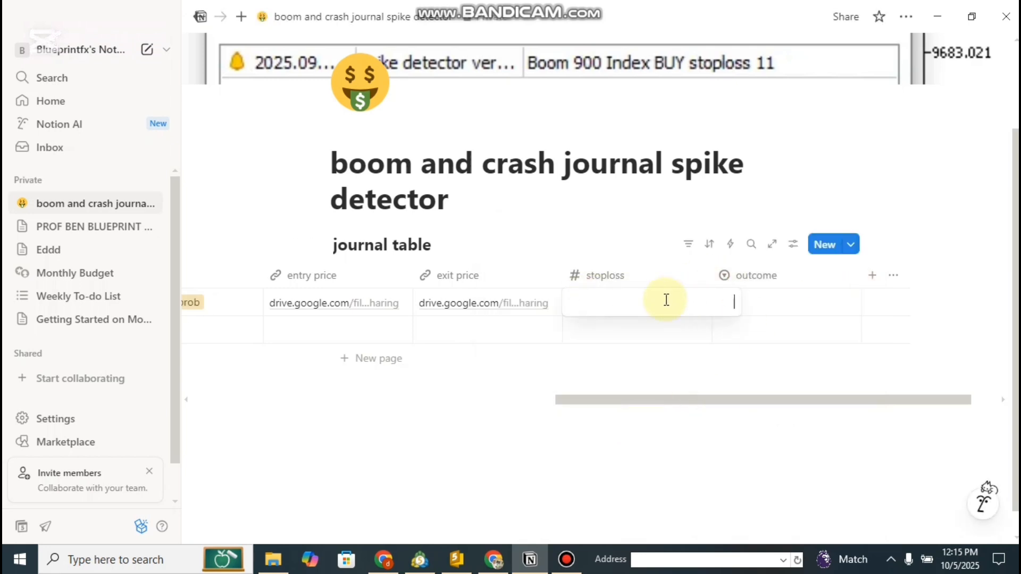
pyautogui.write('12')
pyautogui.press('Return')
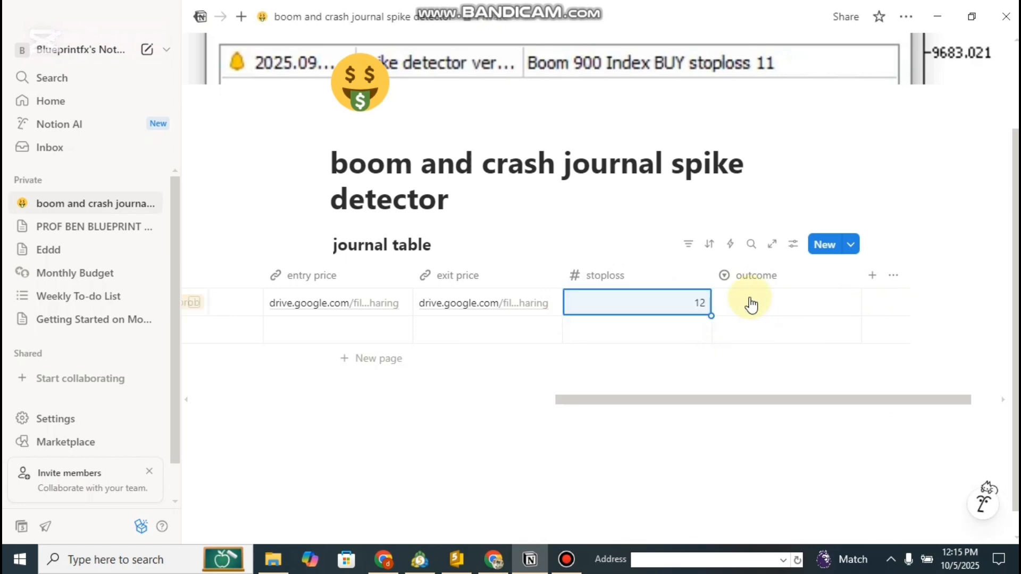
pyautogui.click(748, 301)
pyautogui.click(762, 376)
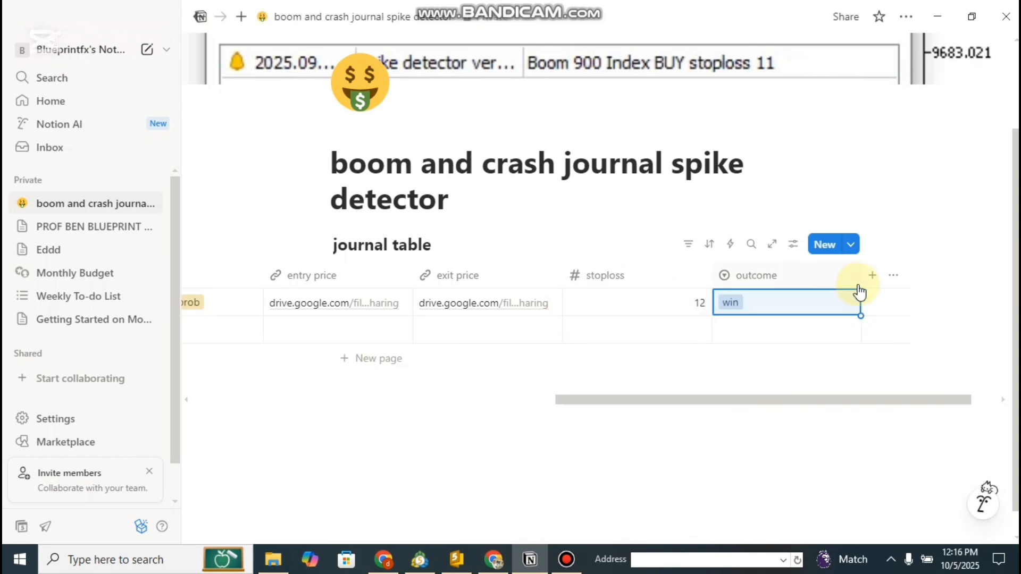
# Add two Number columns named "lotsize" and "profit in dollars" after the outcome column
pyautogui.moveTo(788, 406); pyautogui.dragTo(903, 375)
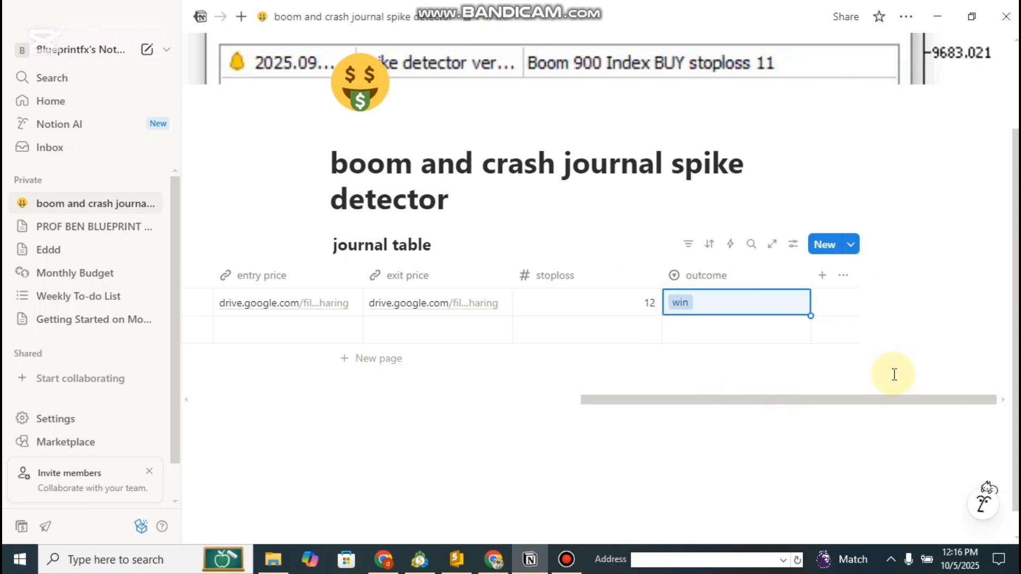
pyautogui.click(820, 279)
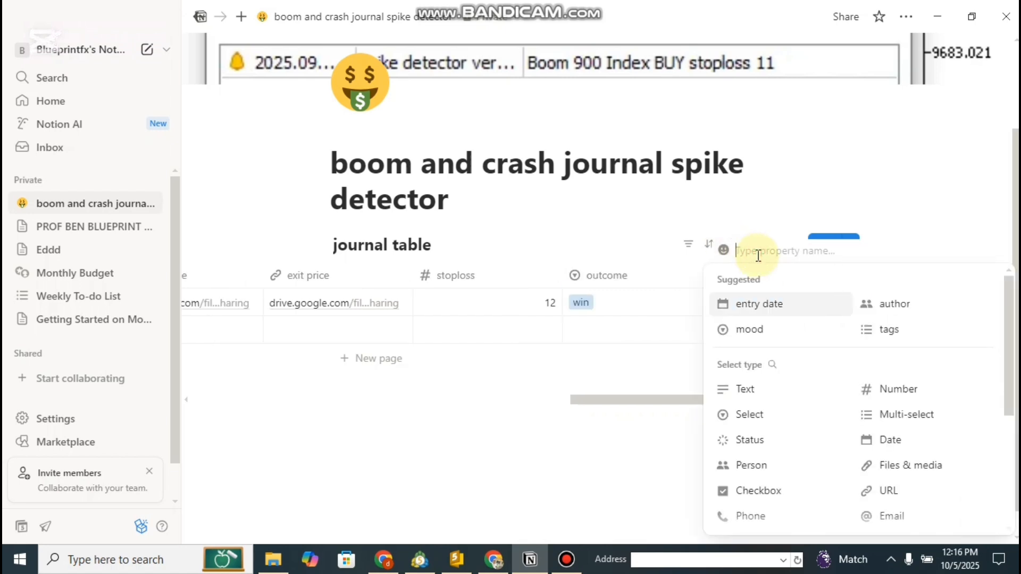
pyautogui.write('p')
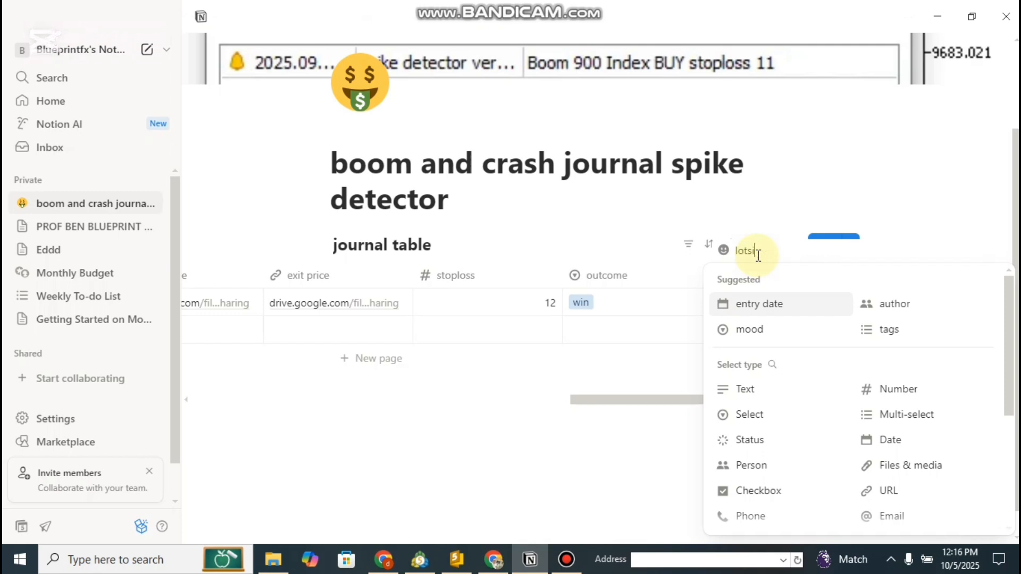
pyautogui.click(910, 395)
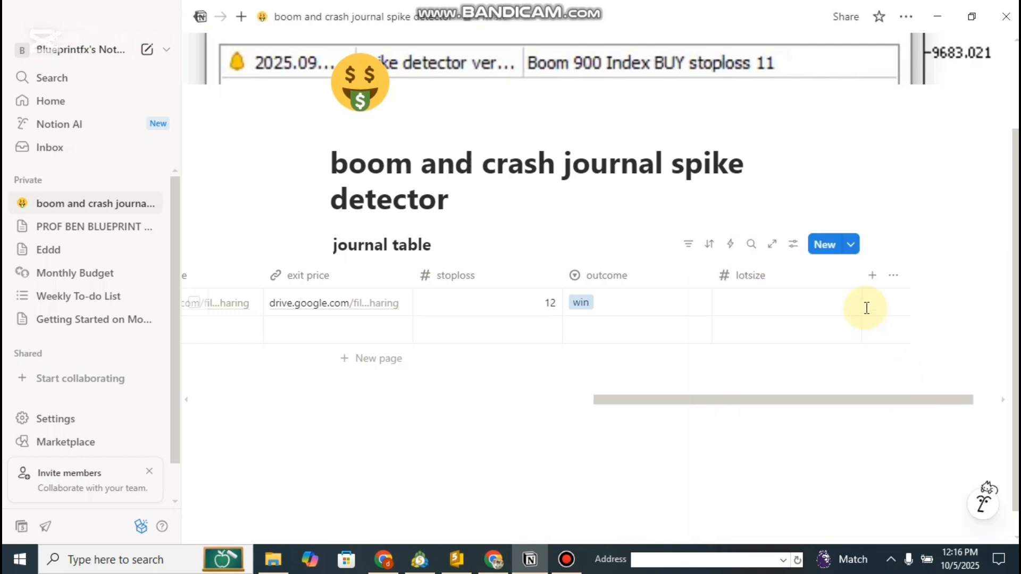
pyautogui.click(866, 278)
pyautogui.write('profit in dollars')
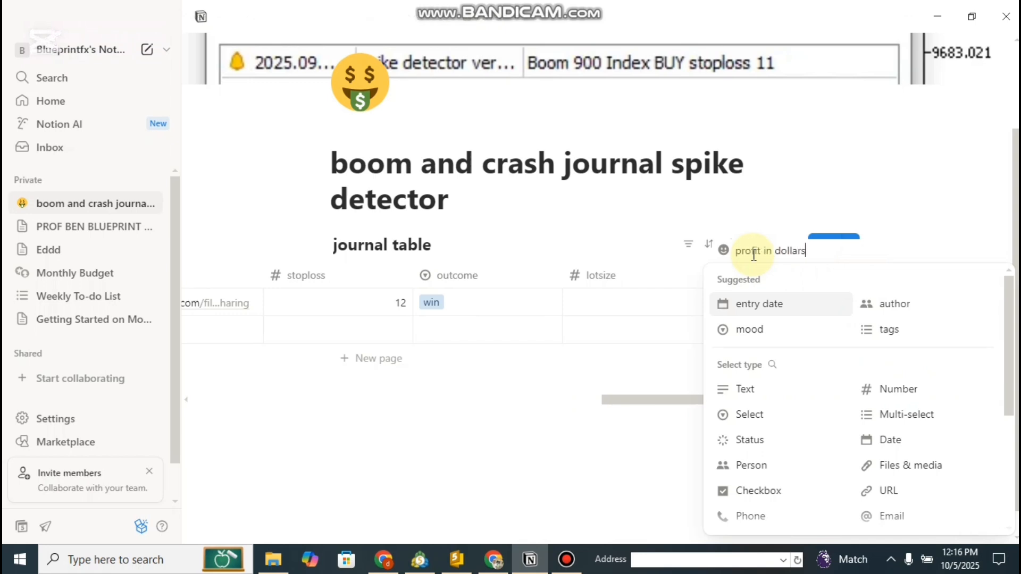
pyautogui.click(912, 397)
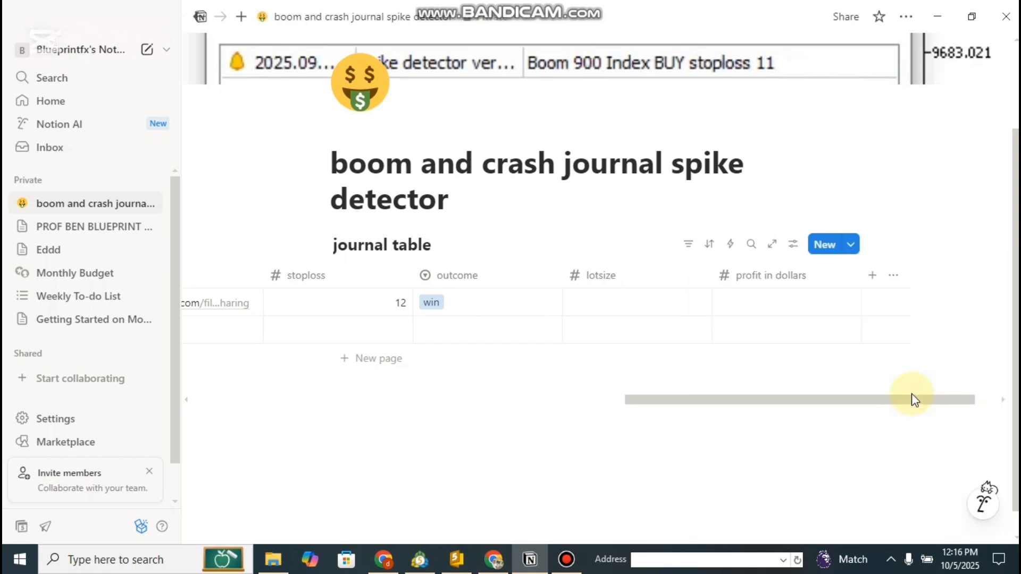
# Add a Formula column named "%profit" after the profit in dollars column
pyautogui.click(871, 283)
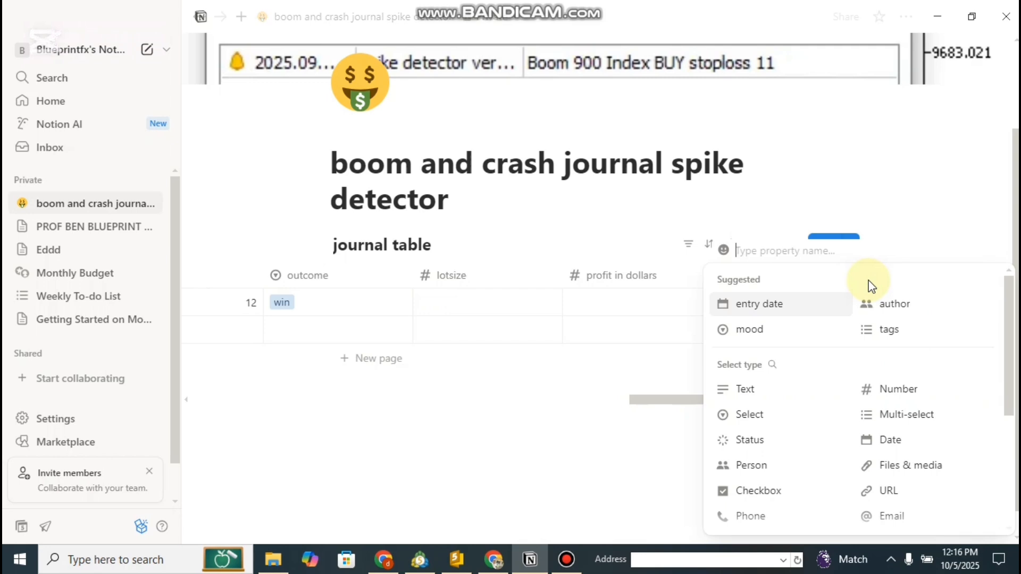
pyautogui.write('%profit')
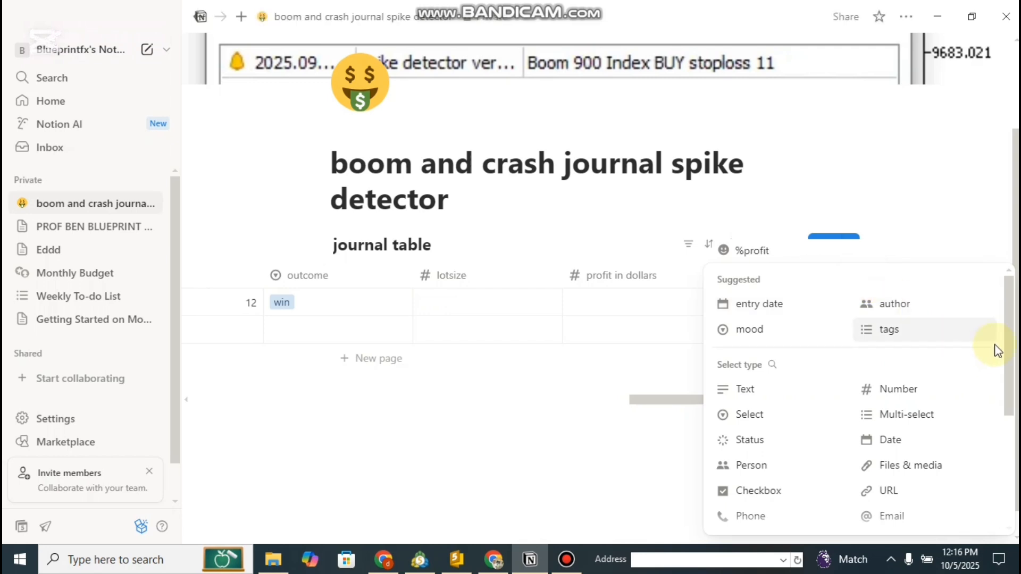
pyautogui.moveTo(1003, 329); pyautogui.dragTo(1006, 399)
pyautogui.click(807, 441)
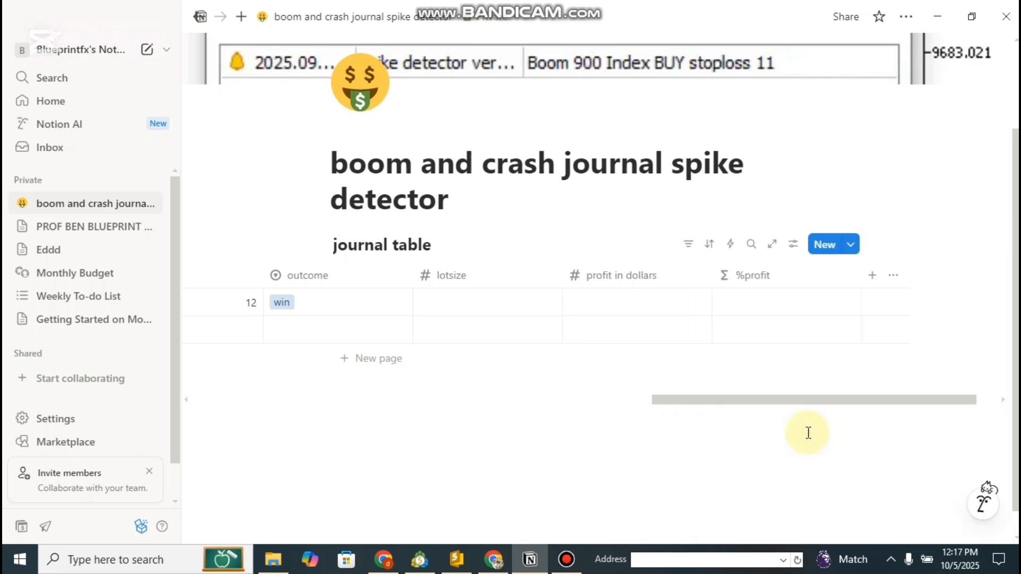
pyautogui.click(761, 278)
pyautogui.click(725, 248)
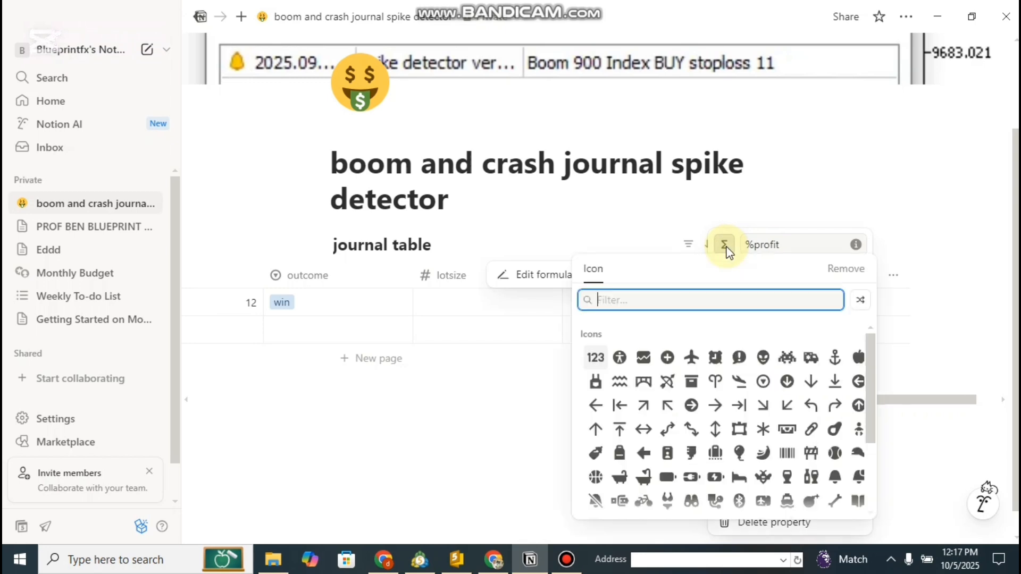
pyautogui.click(759, 238)
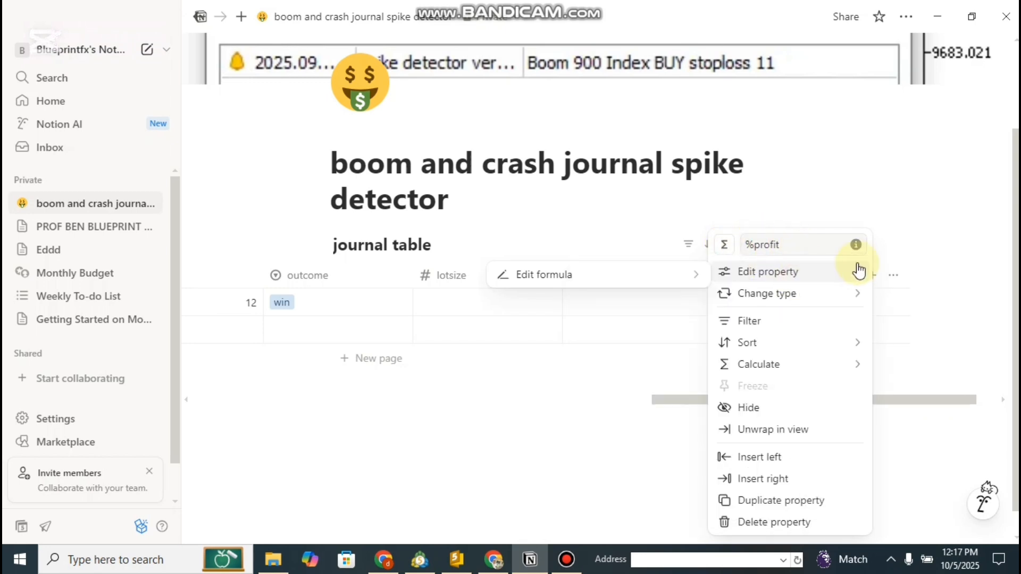
pyautogui.click(912, 301)
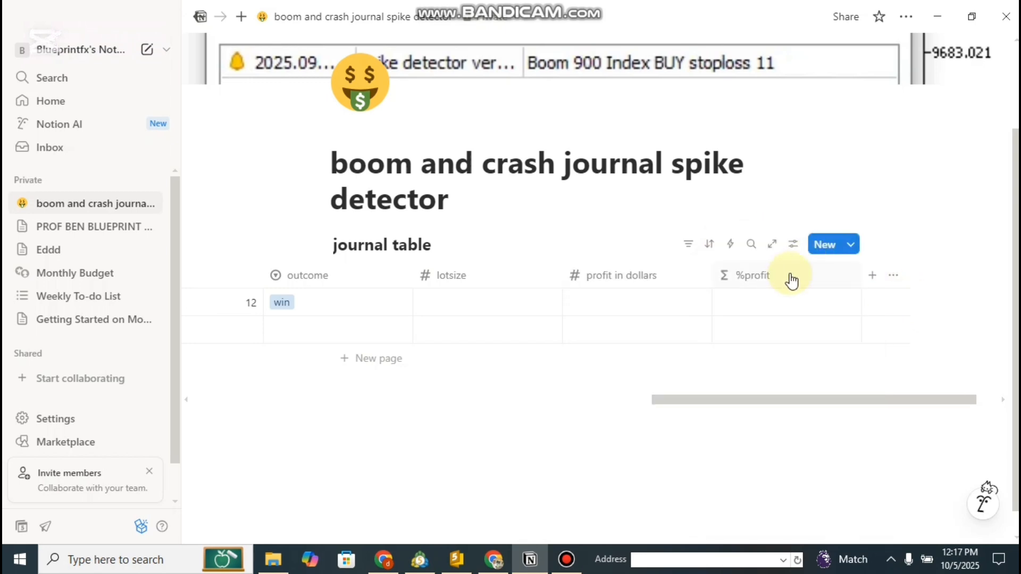
# Leave the %profit column's formula empty and change the column's type to Number
pyautogui.click(789, 279)
pyautogui.click(855, 276)
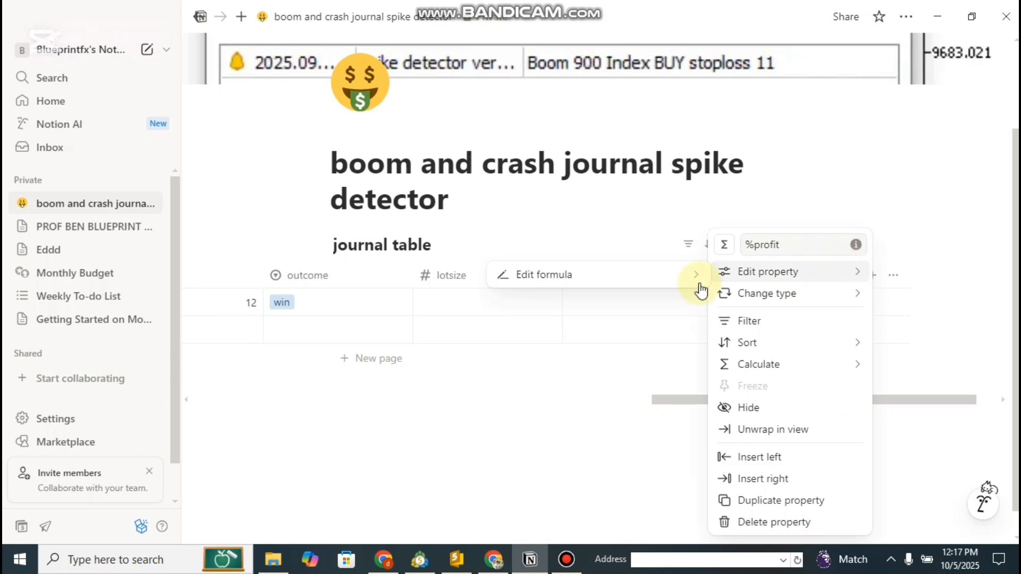
pyautogui.click(678, 274)
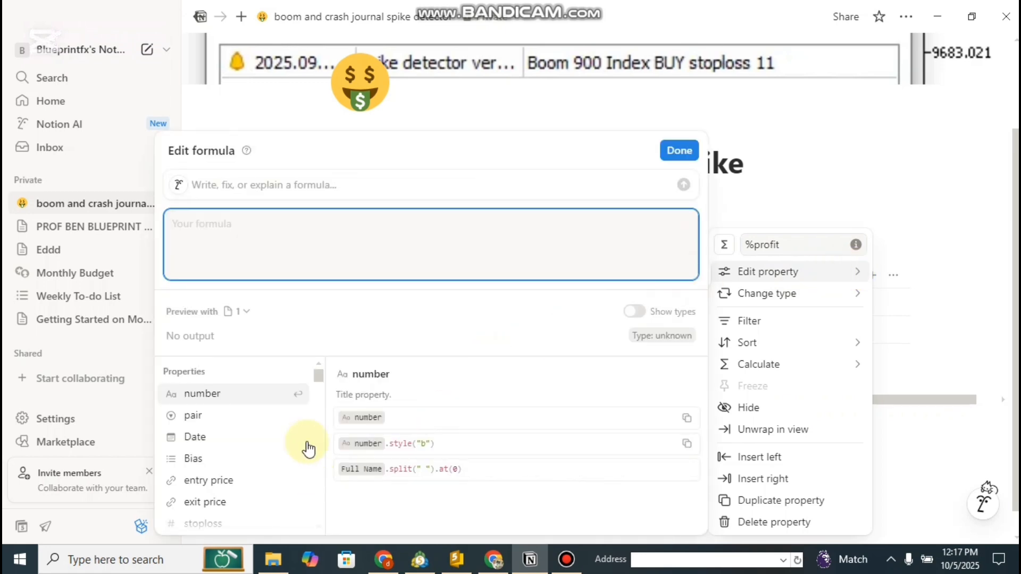
pyautogui.click(680, 154)
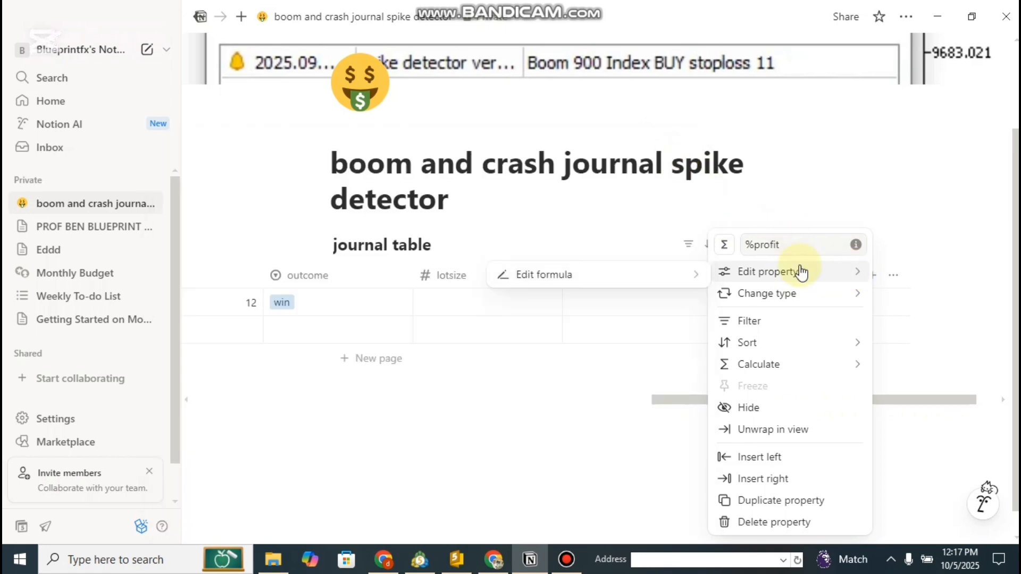
pyautogui.moveTo(809, 292)
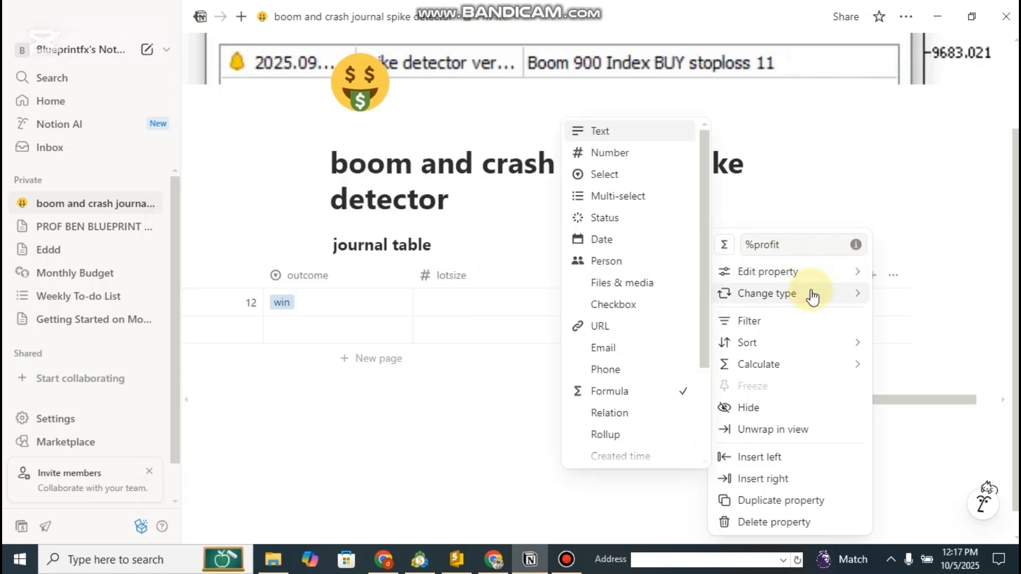
pyautogui.click(637, 159)
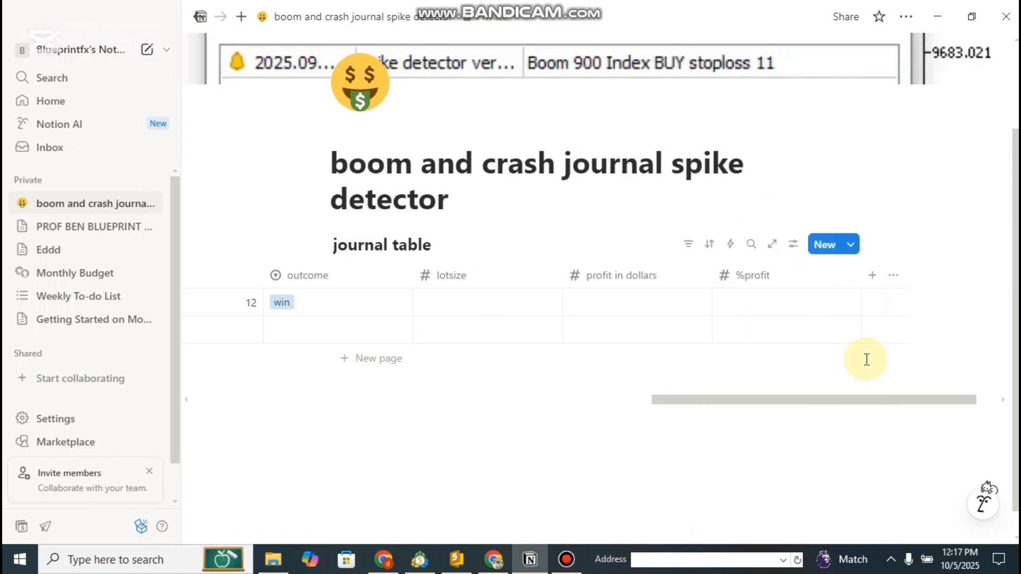
# Set the lotsize of the first journal row to 0.5
pyautogui.moveTo(761, 399); pyautogui.dragTo(702, 314)
pyautogui.click(697, 303)
pyautogui.write('0')
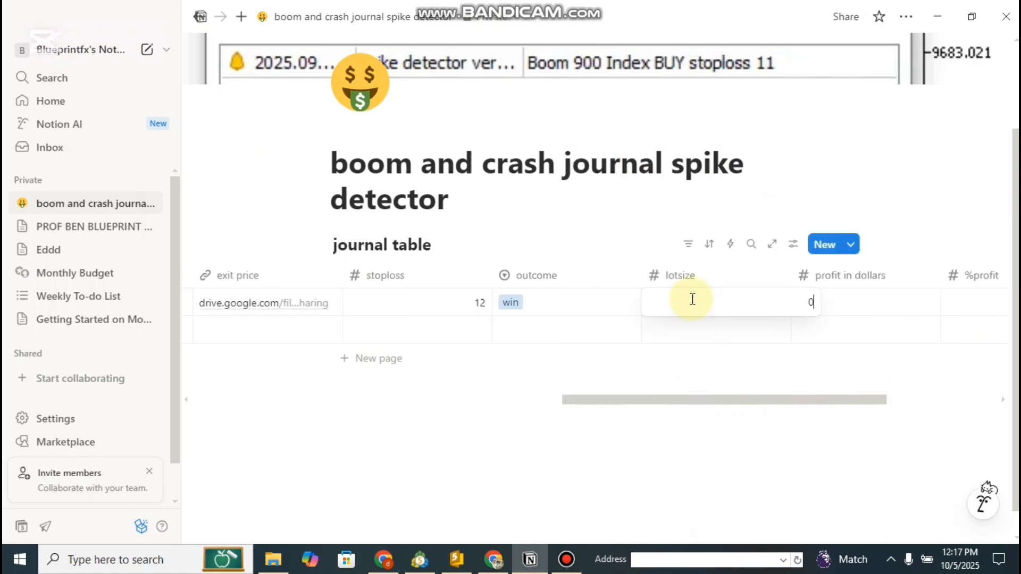
pyautogui.write('.5')
pyautogui.press('Return')
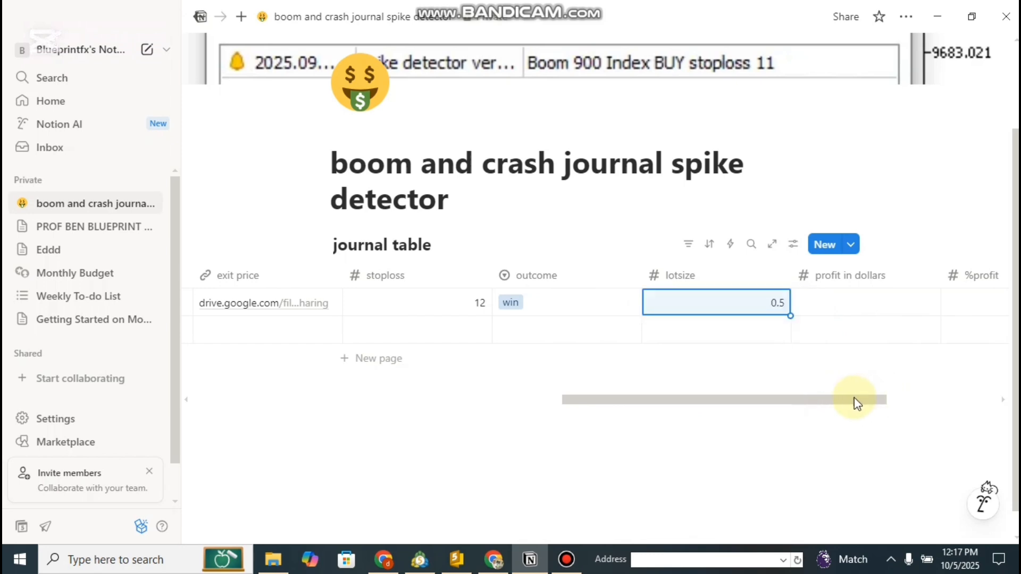
# Set the first row's profit in dollars to 15 and its %profit to 10
pyautogui.moveTo(856, 404); pyautogui.dragTo(917, 400)
pyautogui.click(714, 309)
pyautogui.write('1')
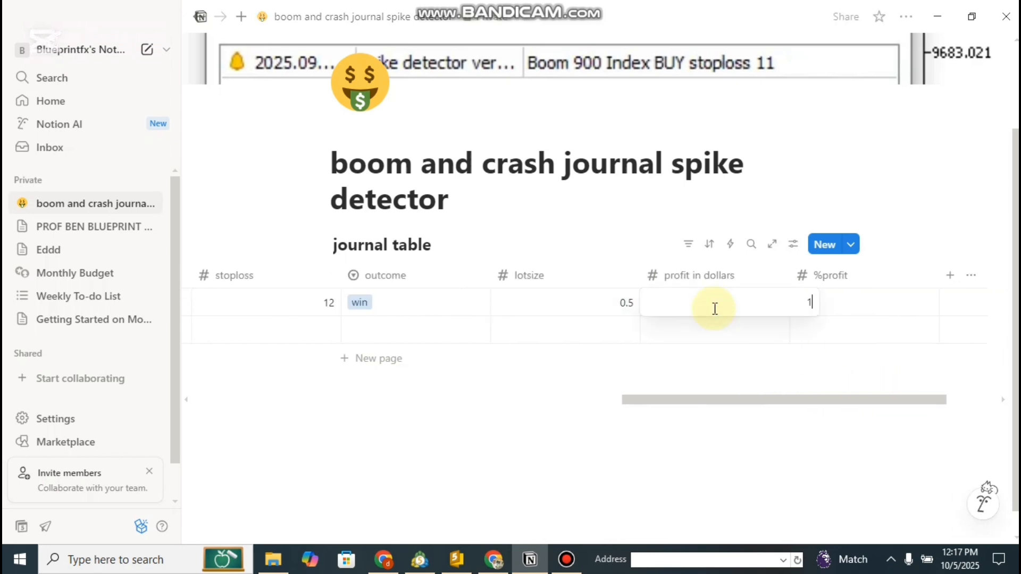
pyautogui.write('5')
pyautogui.press('Return')
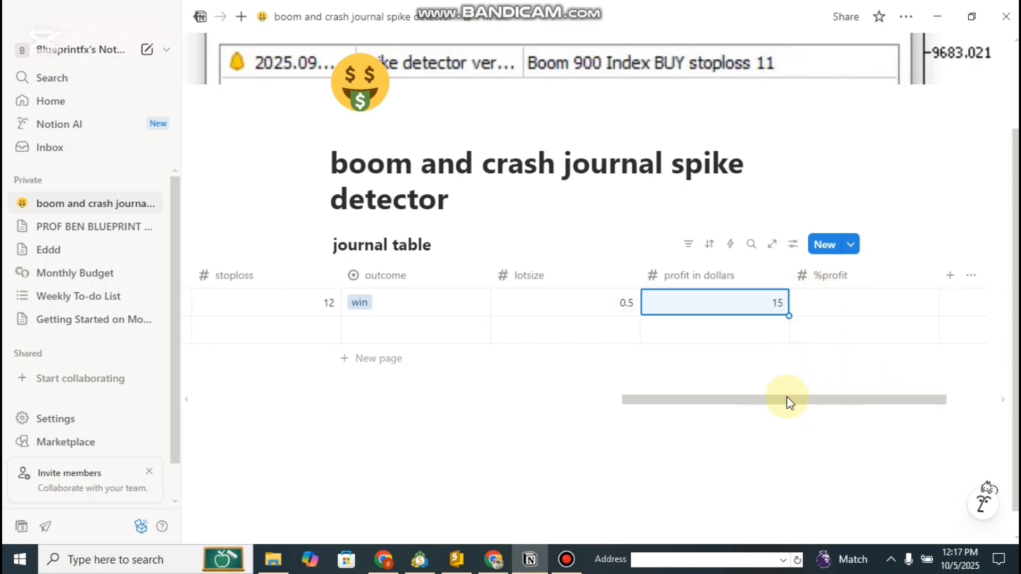
pyautogui.moveTo(833, 406); pyautogui.dragTo(916, 381)
pyautogui.click(695, 303)
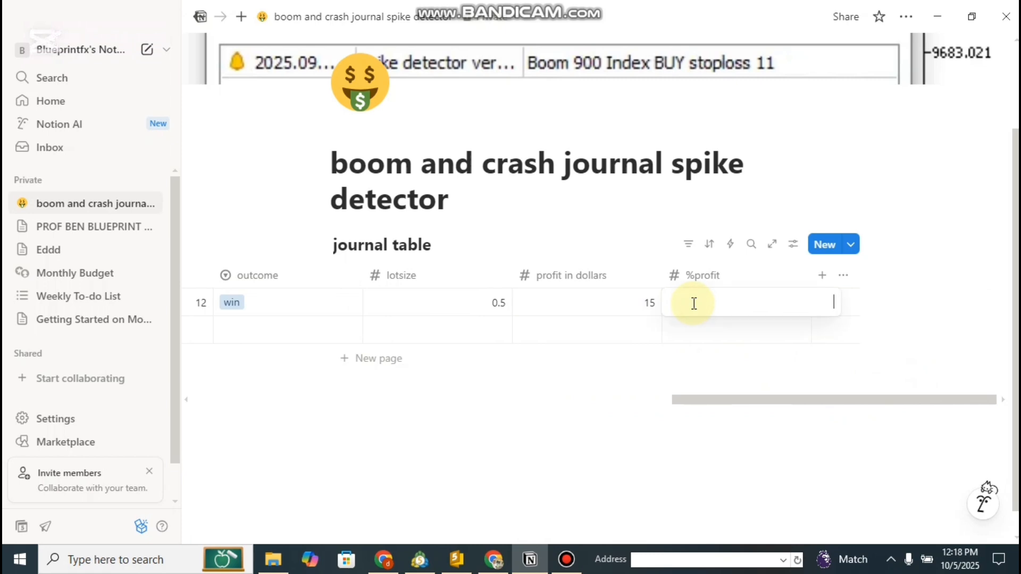
pyautogui.write('10')
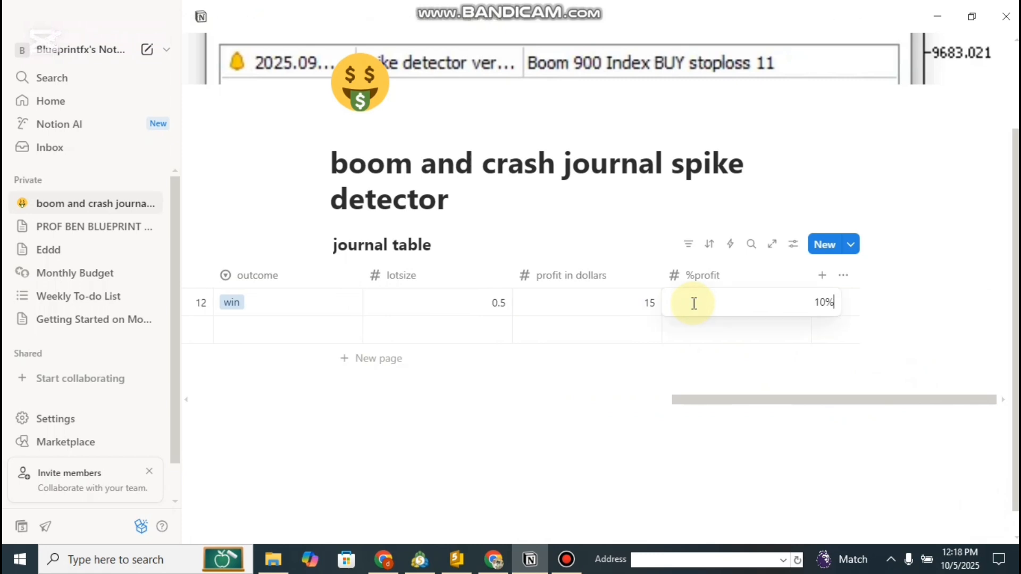
# Add a Number column named "number of entries" after the %profit column
pyautogui.click(825, 277)
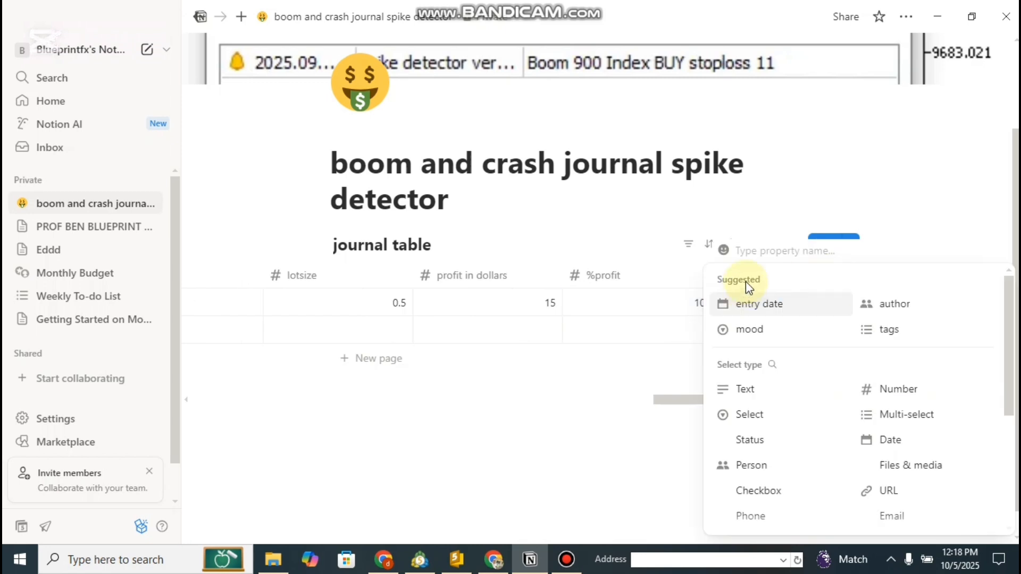
pyautogui.write('number of enries')
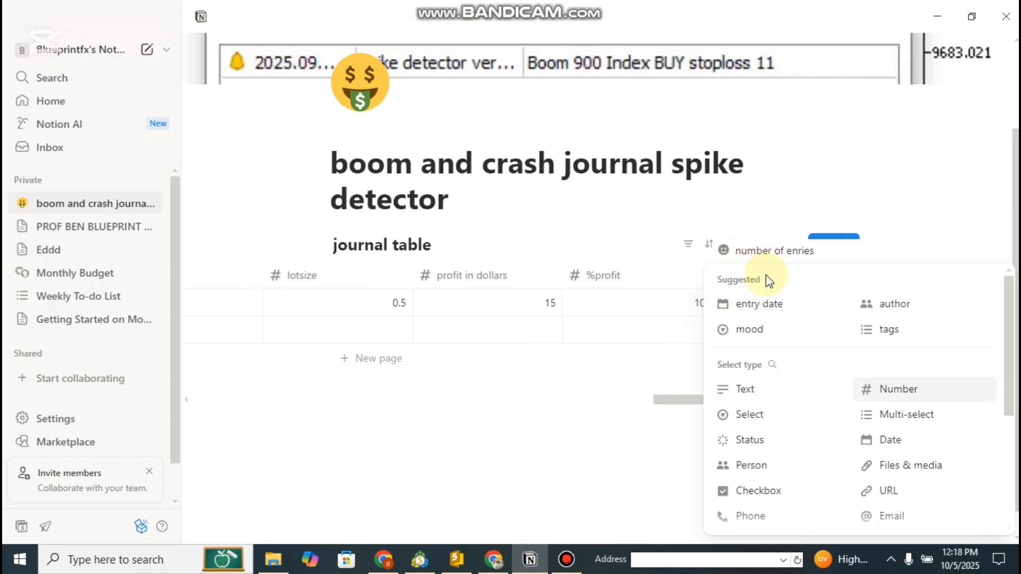
pyautogui.click(875, 389)
pyautogui.click(805, 281)
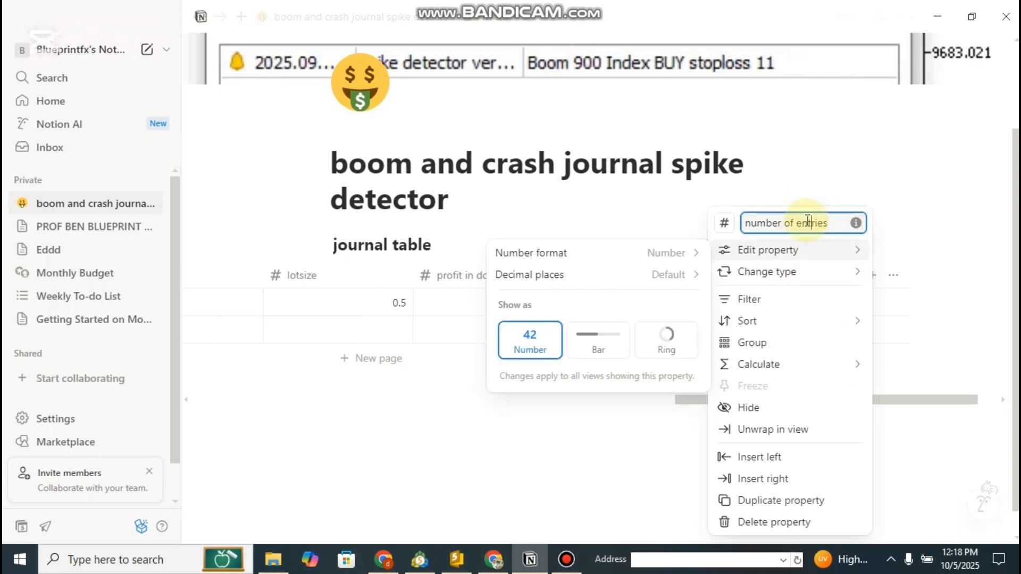
pyautogui.click(921, 319)
# Add a Text column named "comment / lesson learnt" after the number of entries column
pyautogui.click(875, 278)
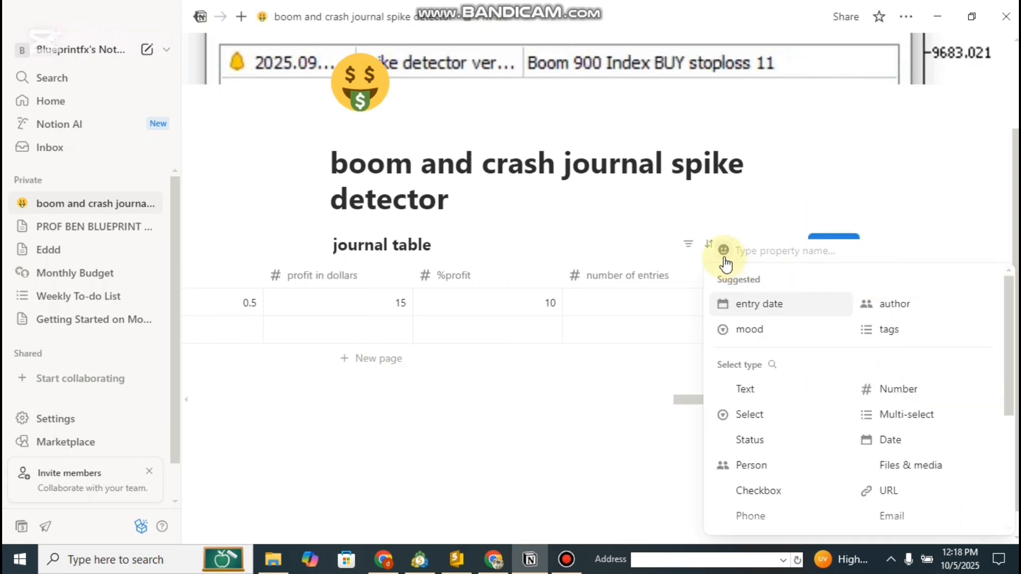
pyautogui.write('d')
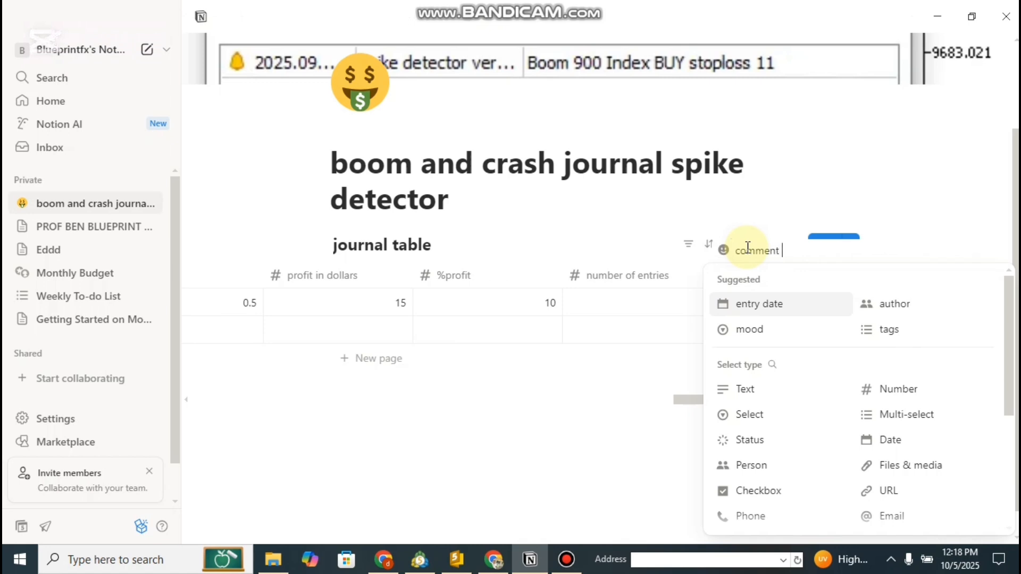
pyautogui.write('lesson learnt')
pyautogui.click(765, 399)
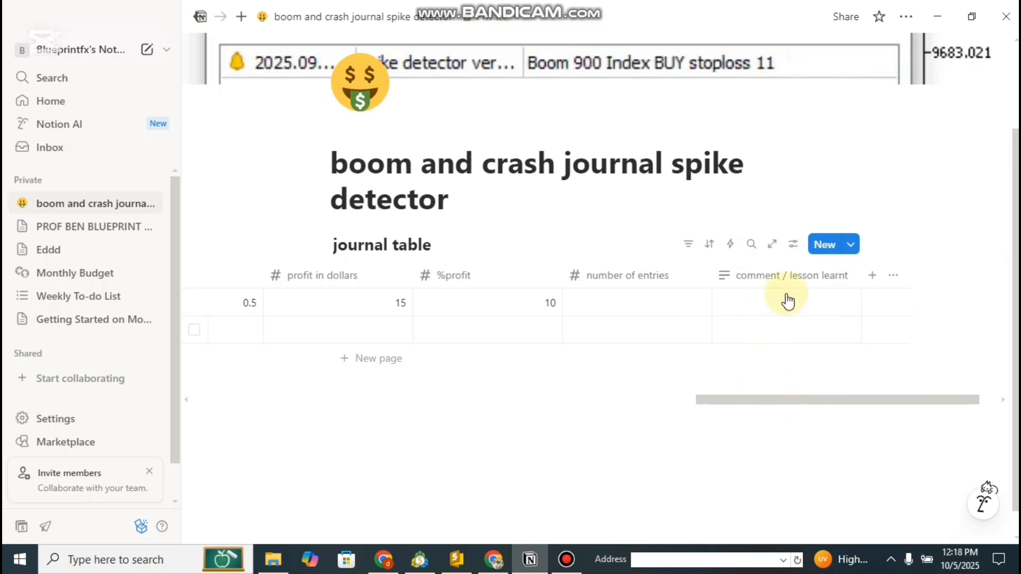
pyautogui.hscroll(-3, 723, 398)
pyautogui.moveTo(724, 398); pyautogui.dragTo(224, 340)
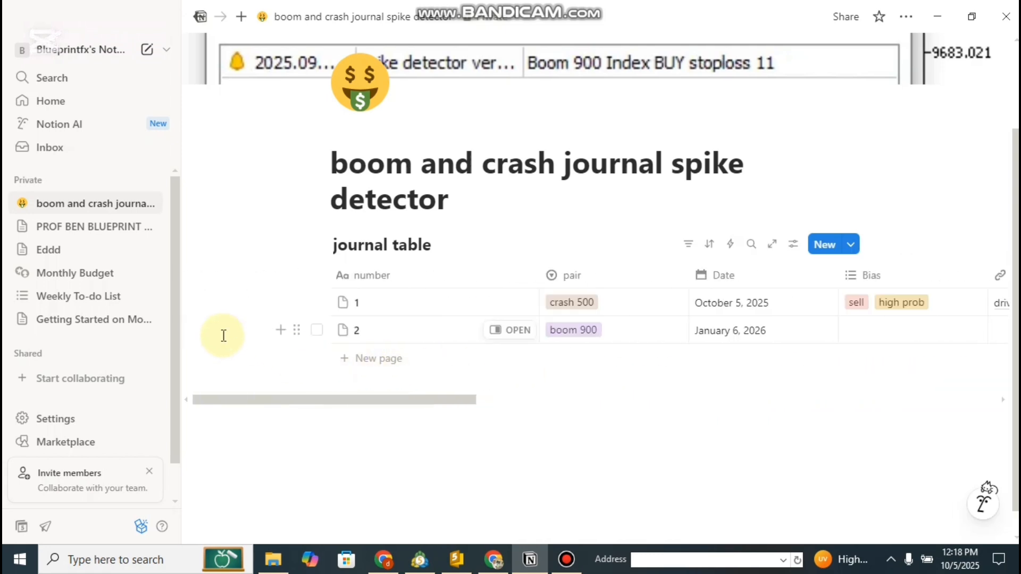